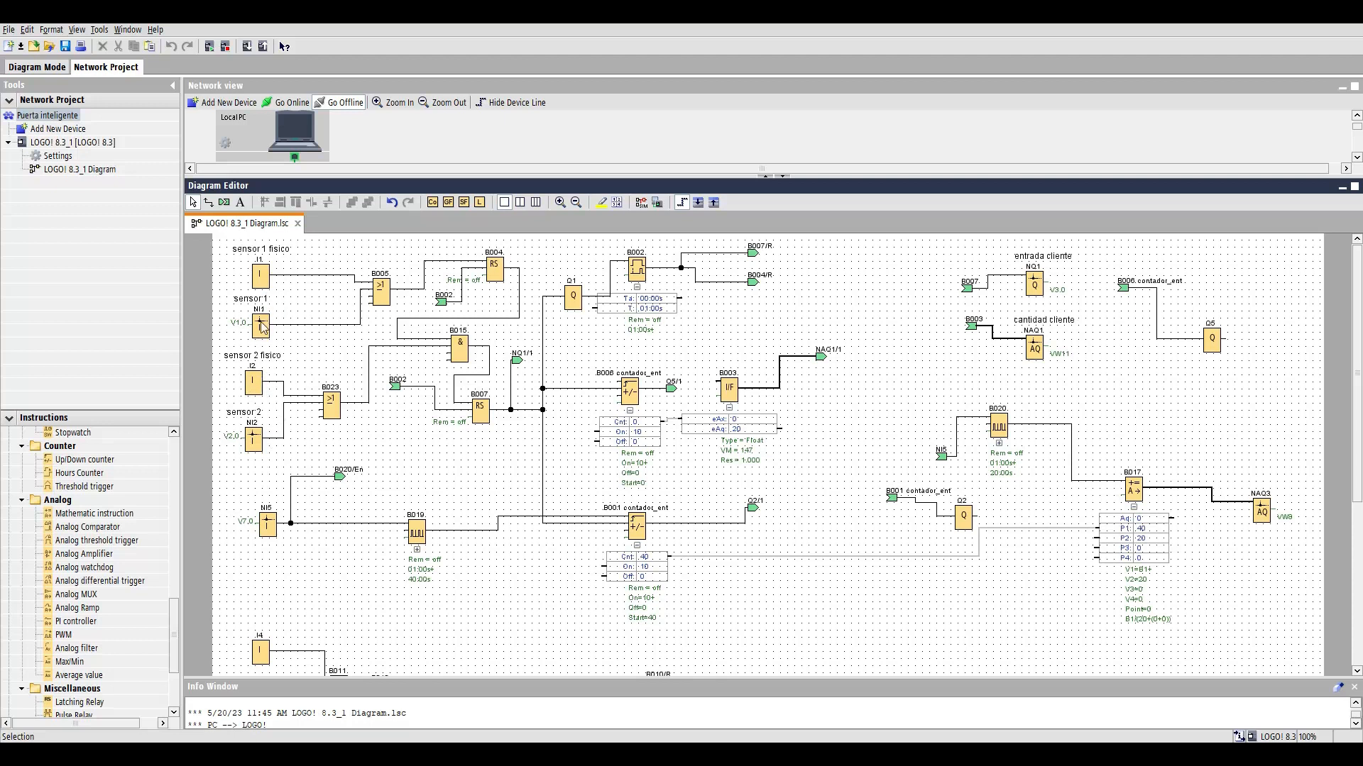
Examine the physical inputs I1 and I2 and the network inputs NI1 and NI2 for sensors 1 and 2
left_click(263, 330)
left_click(258, 444)
left_click(260, 279)
left_click(245, 394)
scroll(302, 562, "down", 5)
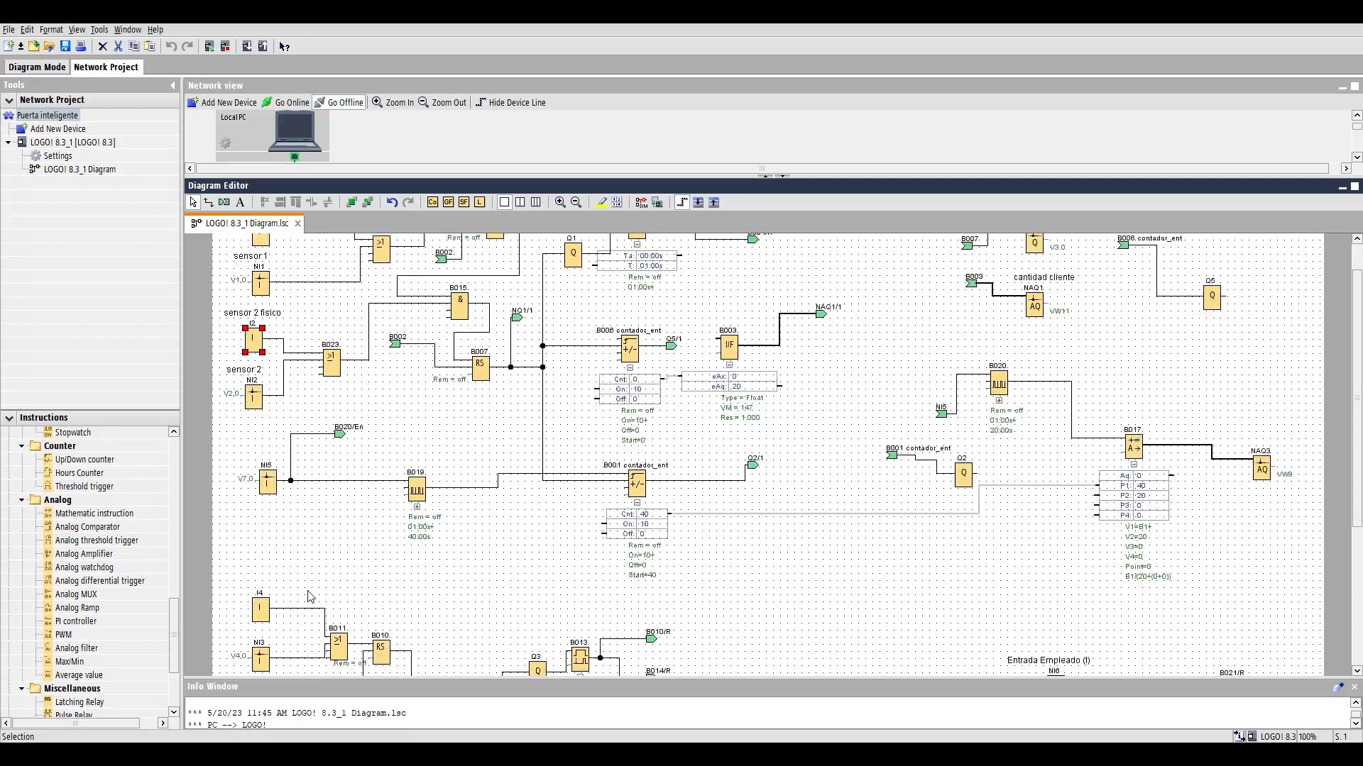
scroll(296, 562, "up", 5)
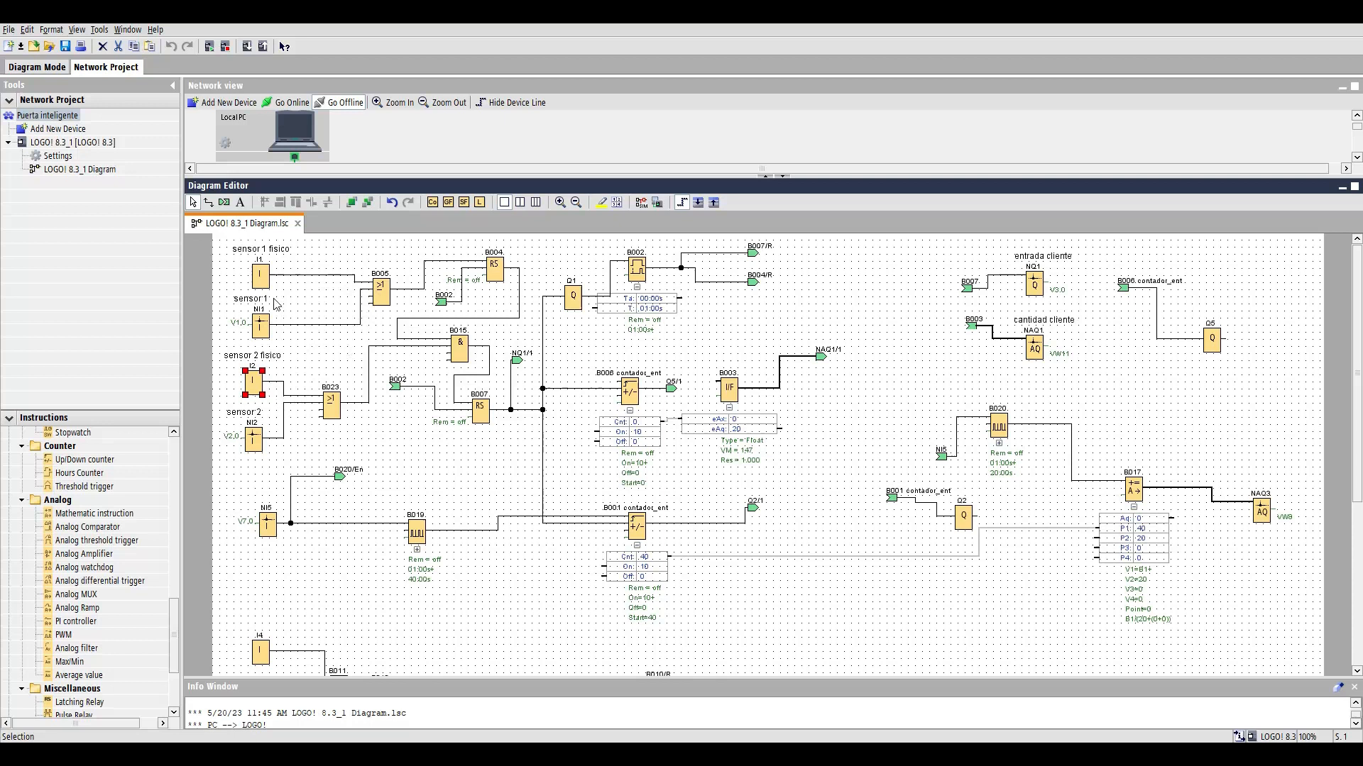
Nudge the AND block B015 slightly to the left and inspect the sensor 1 inputs and the latching relays B004 and B007
left_click_drag(455, 351, 441, 356)
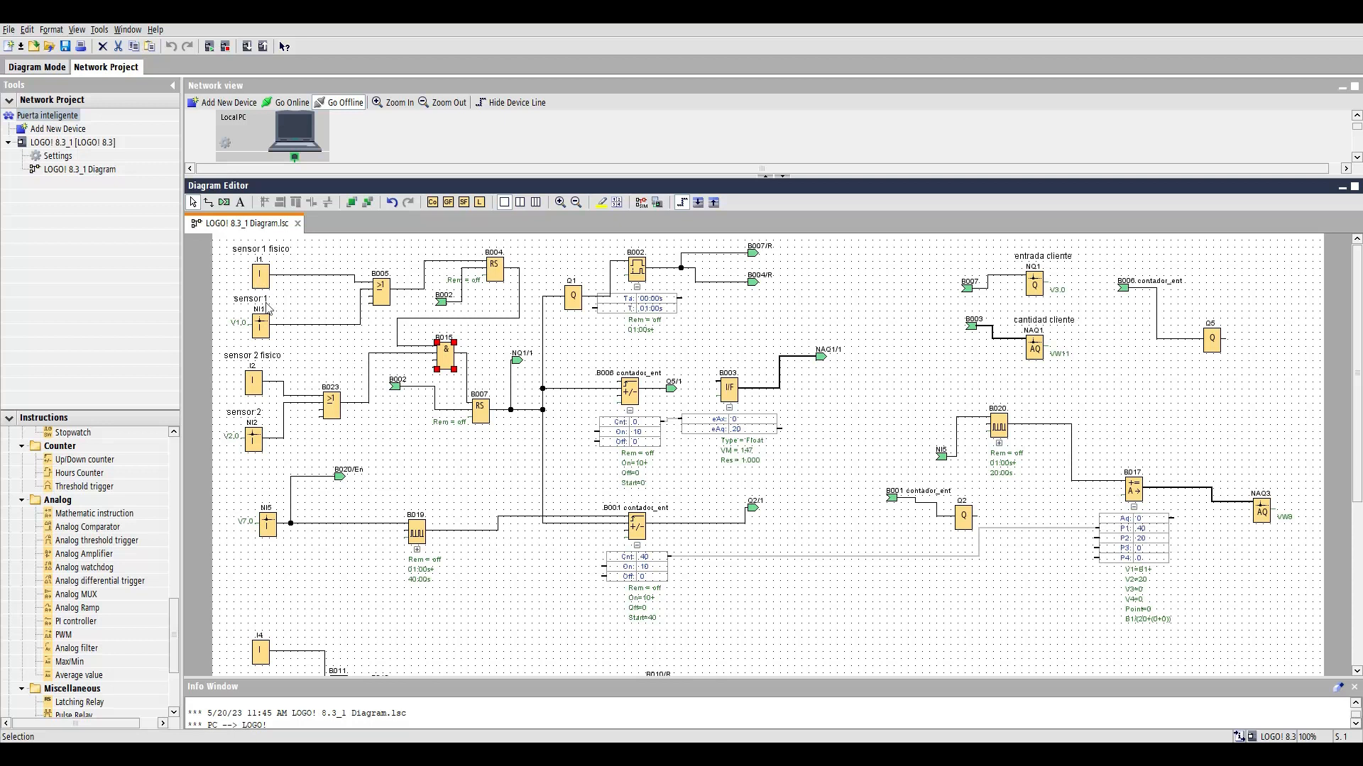
left_click(261, 279)
left_click(265, 332)
left_click(448, 360)
left_click(494, 281)
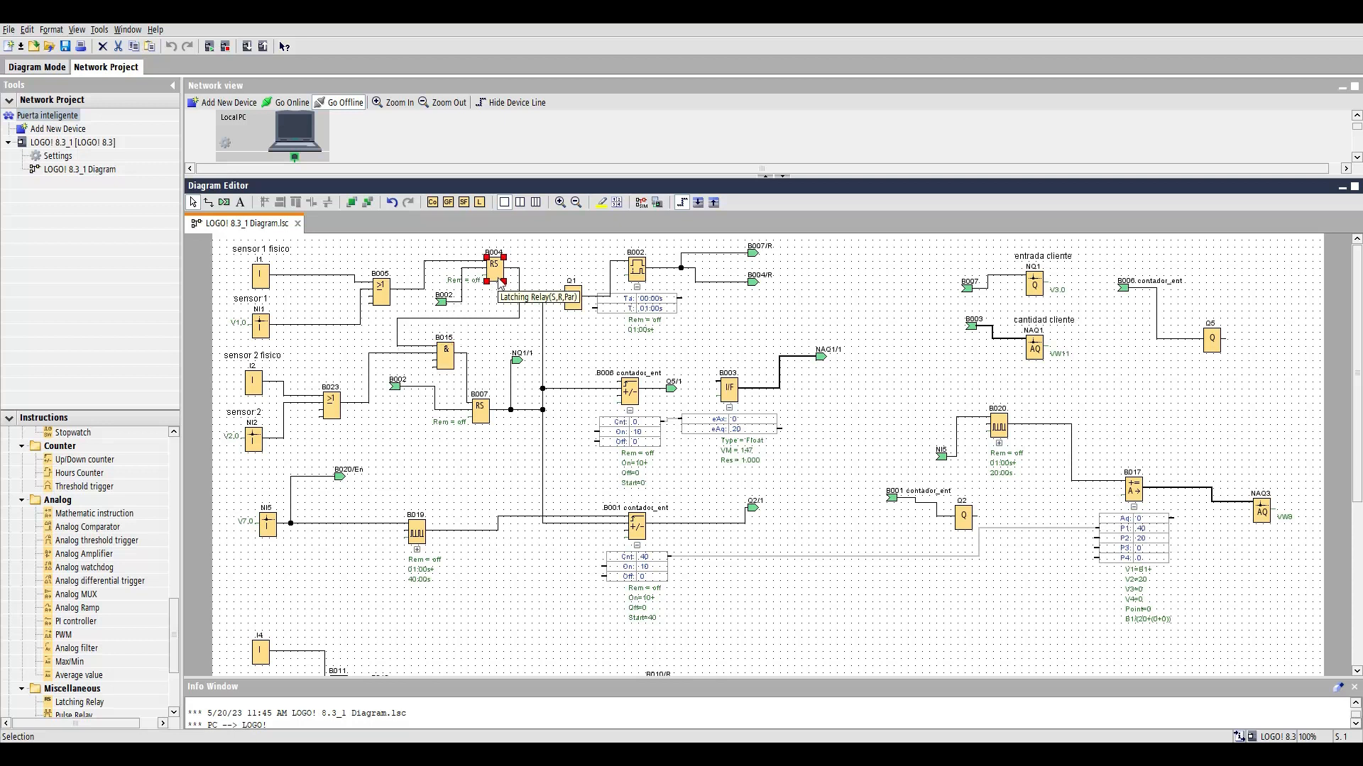
left_click(451, 368)
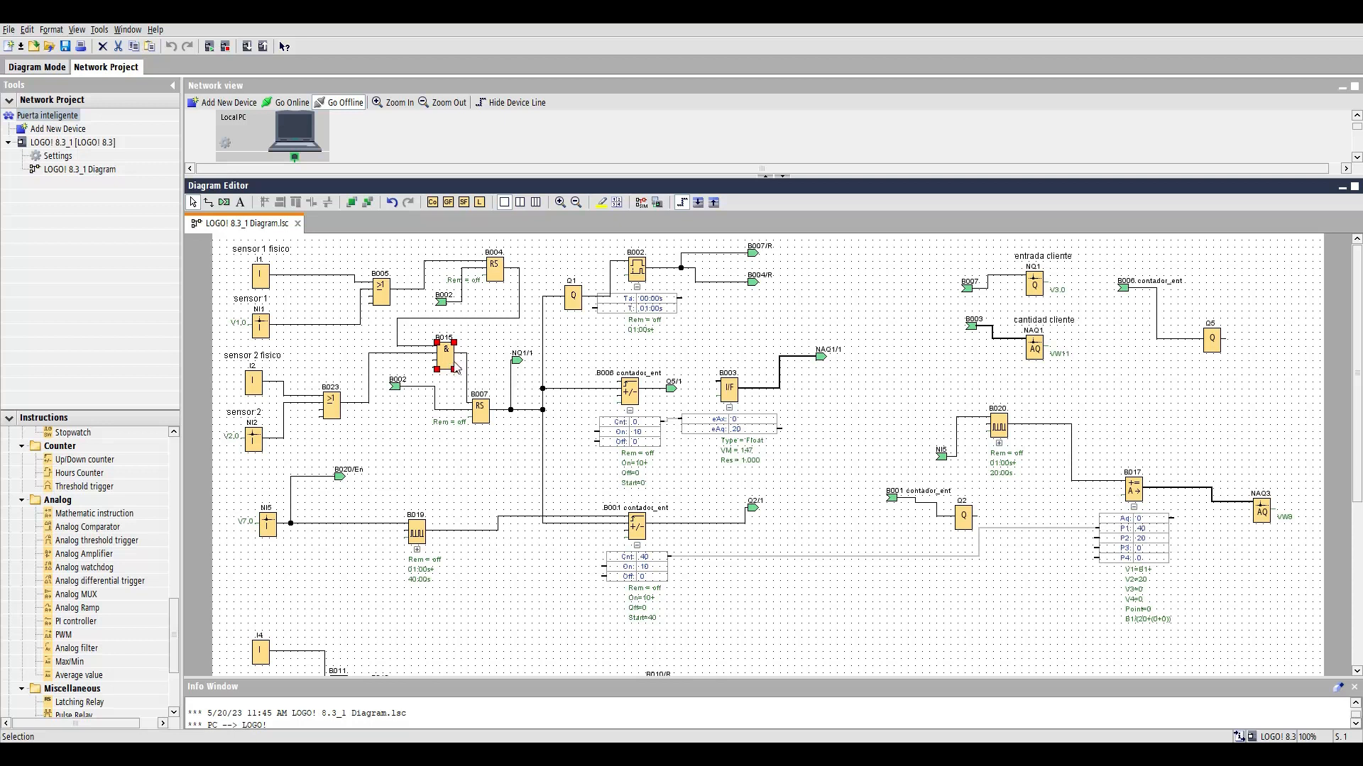
key("XF86AudioLowerVolume")
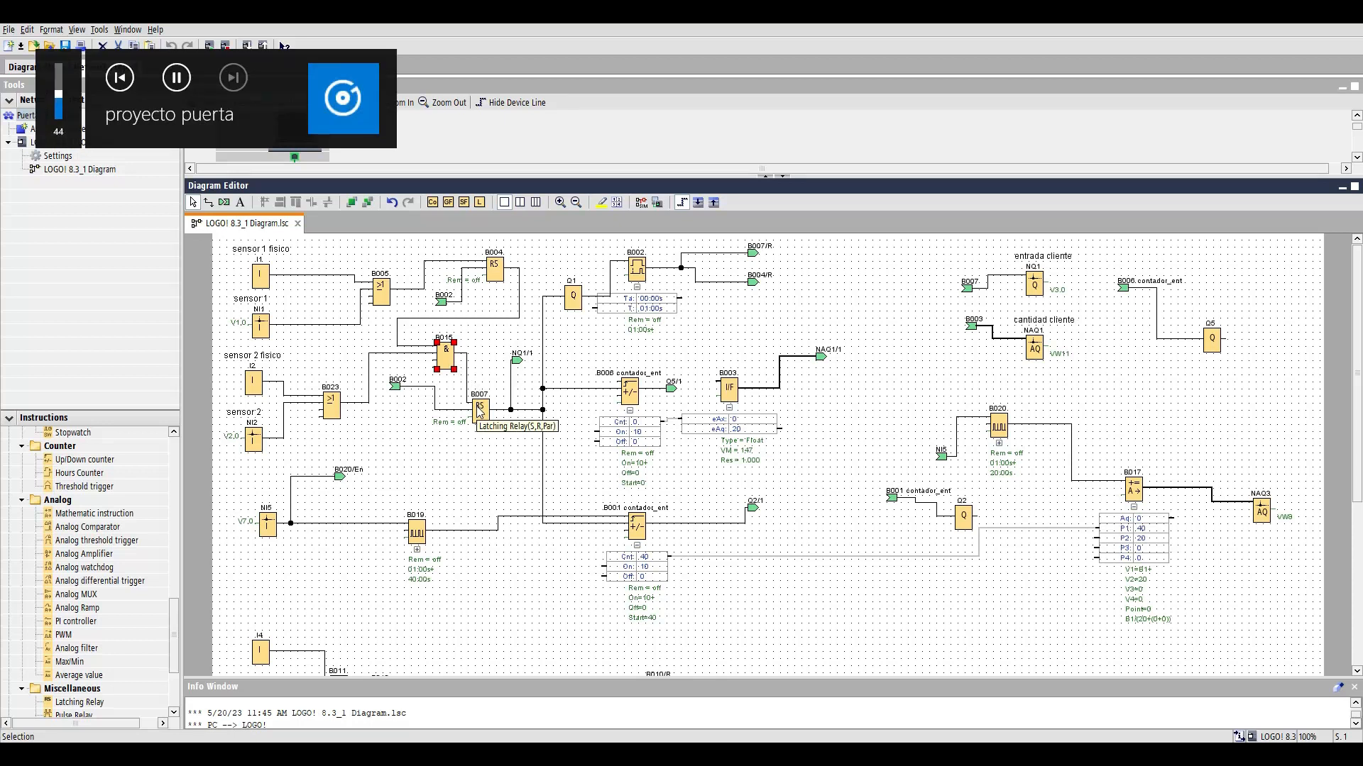
left_click(484, 417)
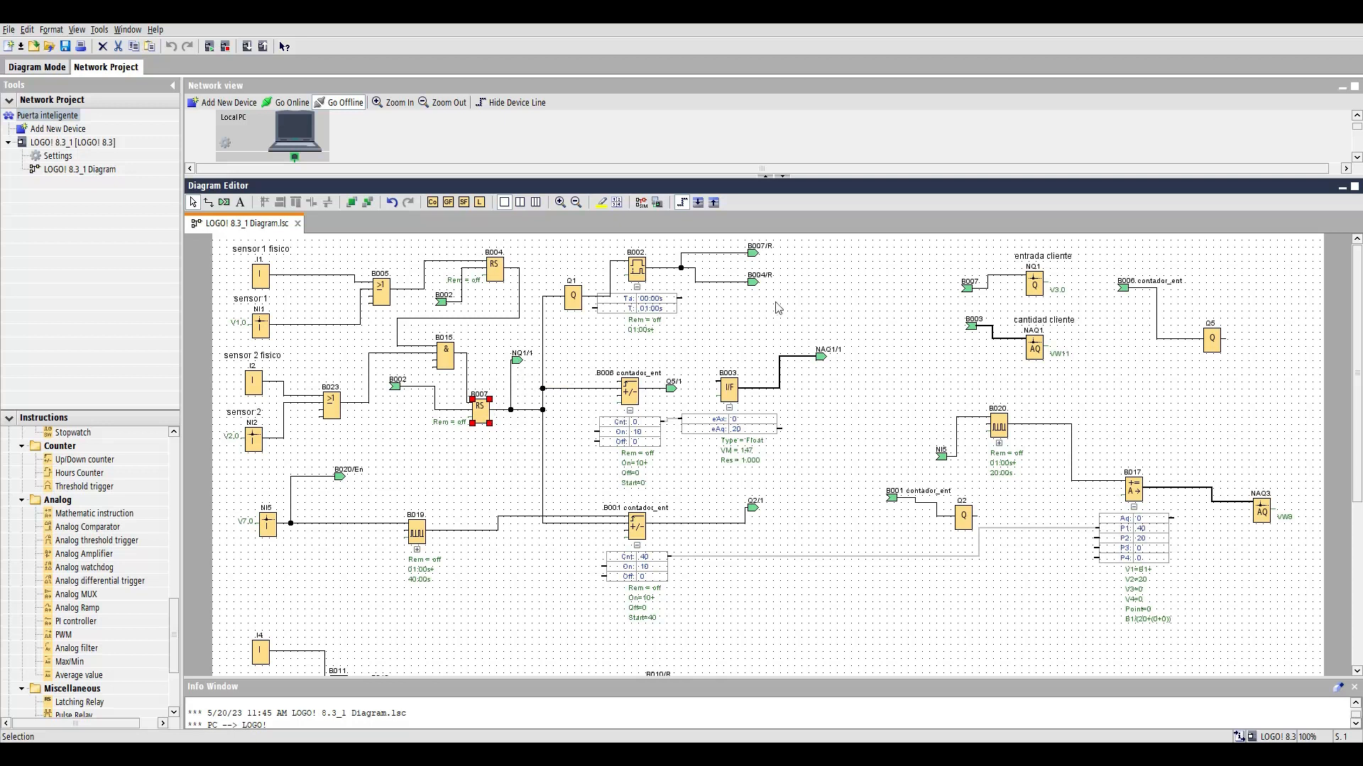
Examine output Q1, block B002 and the counter B006 with its output connector
left_click(575, 297)
left_click(639, 269)
left_click(633, 398)
left_click(672, 390)
Shift counters B006 and B001 slightly up and left, and move the mathematic instruction B017 down and left
left_click_drag(631, 398, 623, 390)
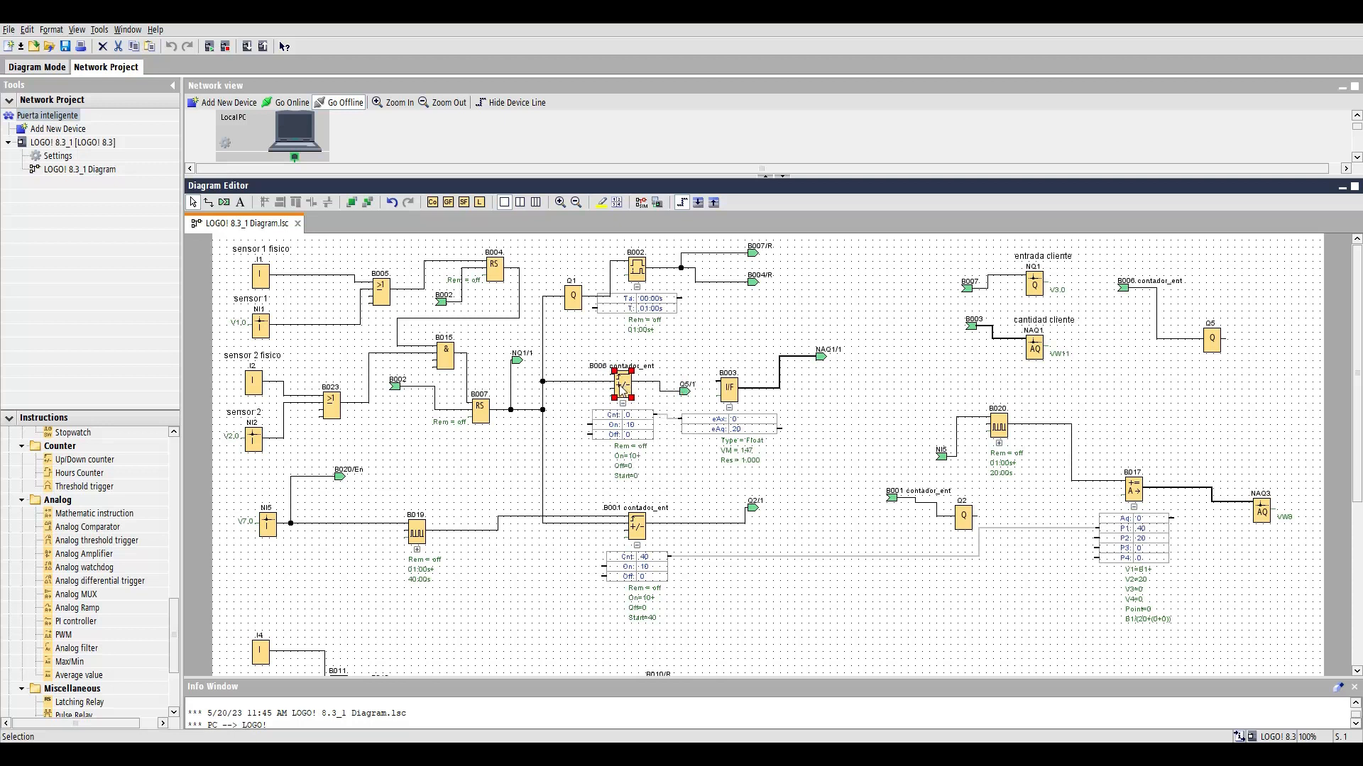
left_click_drag(637, 527, 631, 516)
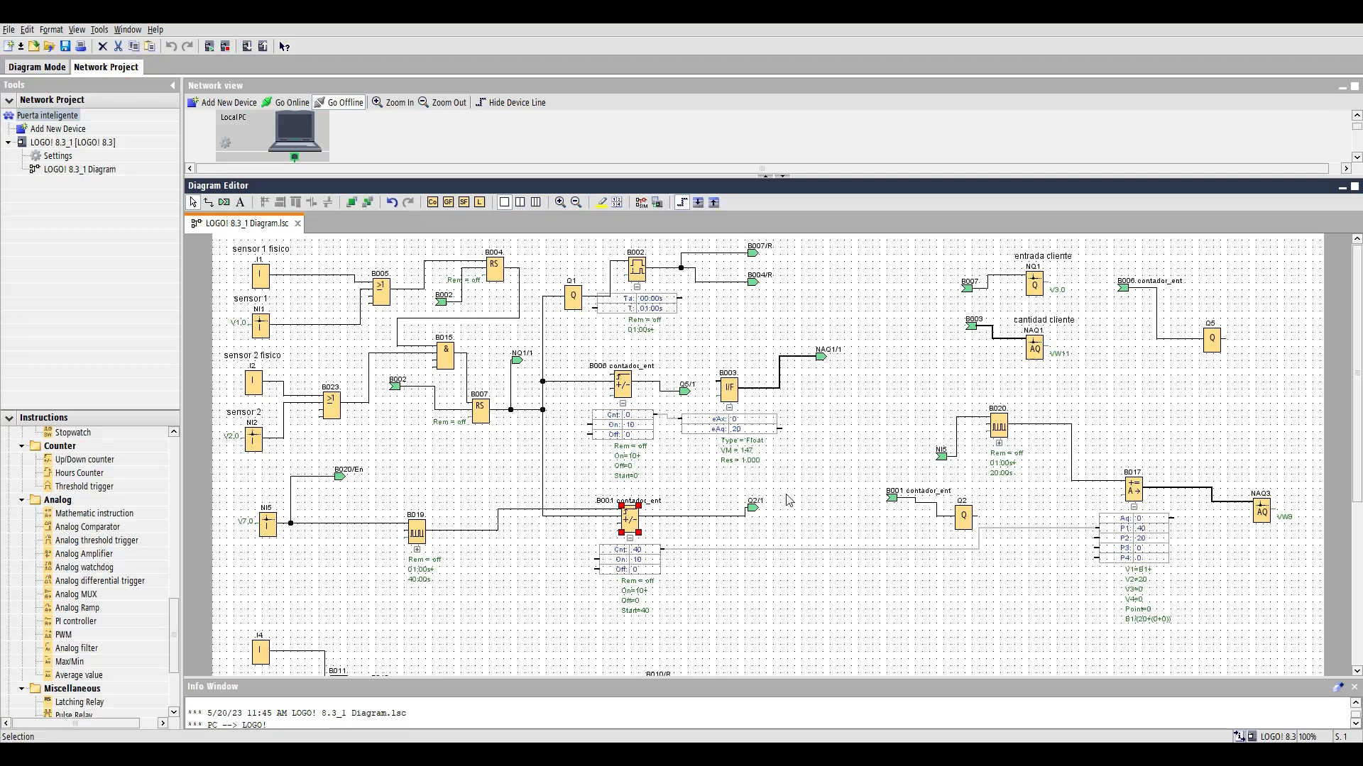
left_click_drag(1132, 496, 1112, 528)
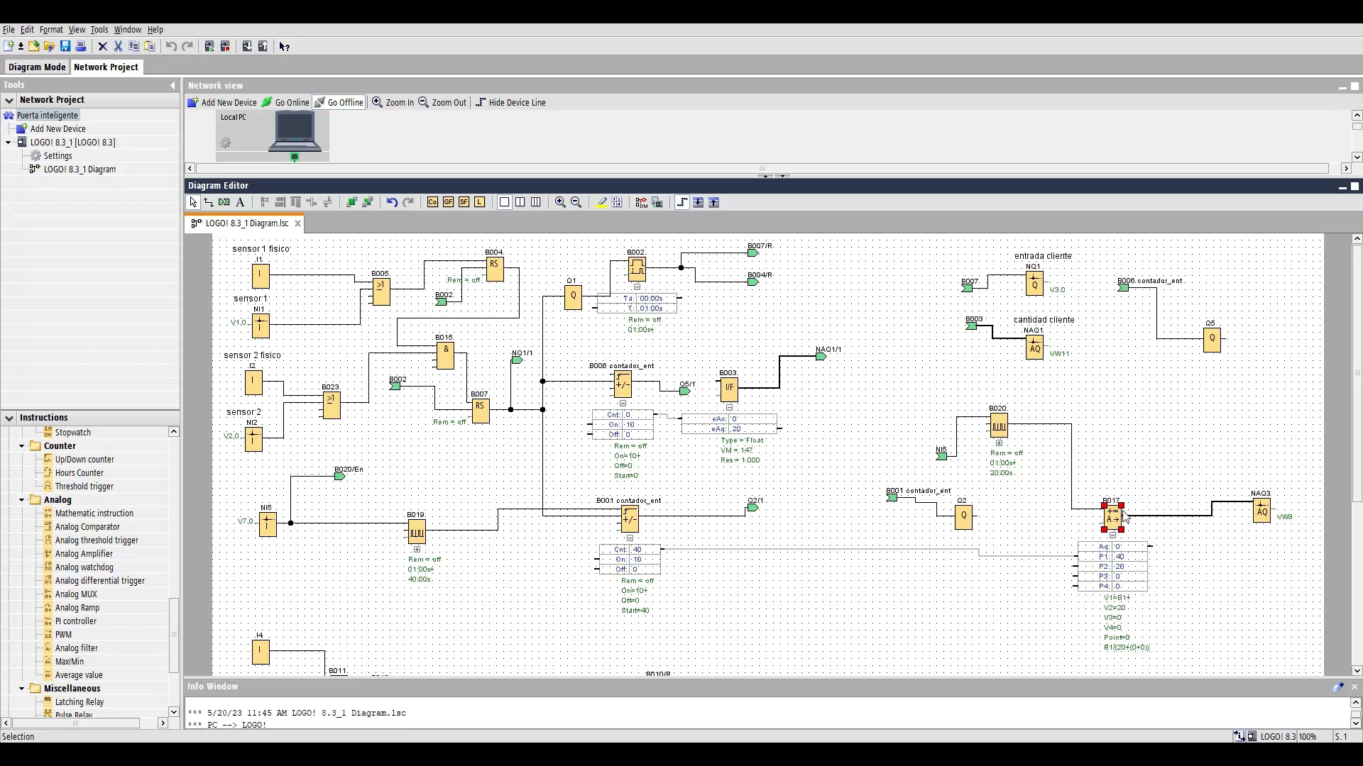
Set the interpulse width of the asynchronous pulse generator B020 to 21 seconds
scroll(1183, 478, "down", 5)
scroll(1149, 481, "up", 5)
scroll(1059, 352, "down", 3)
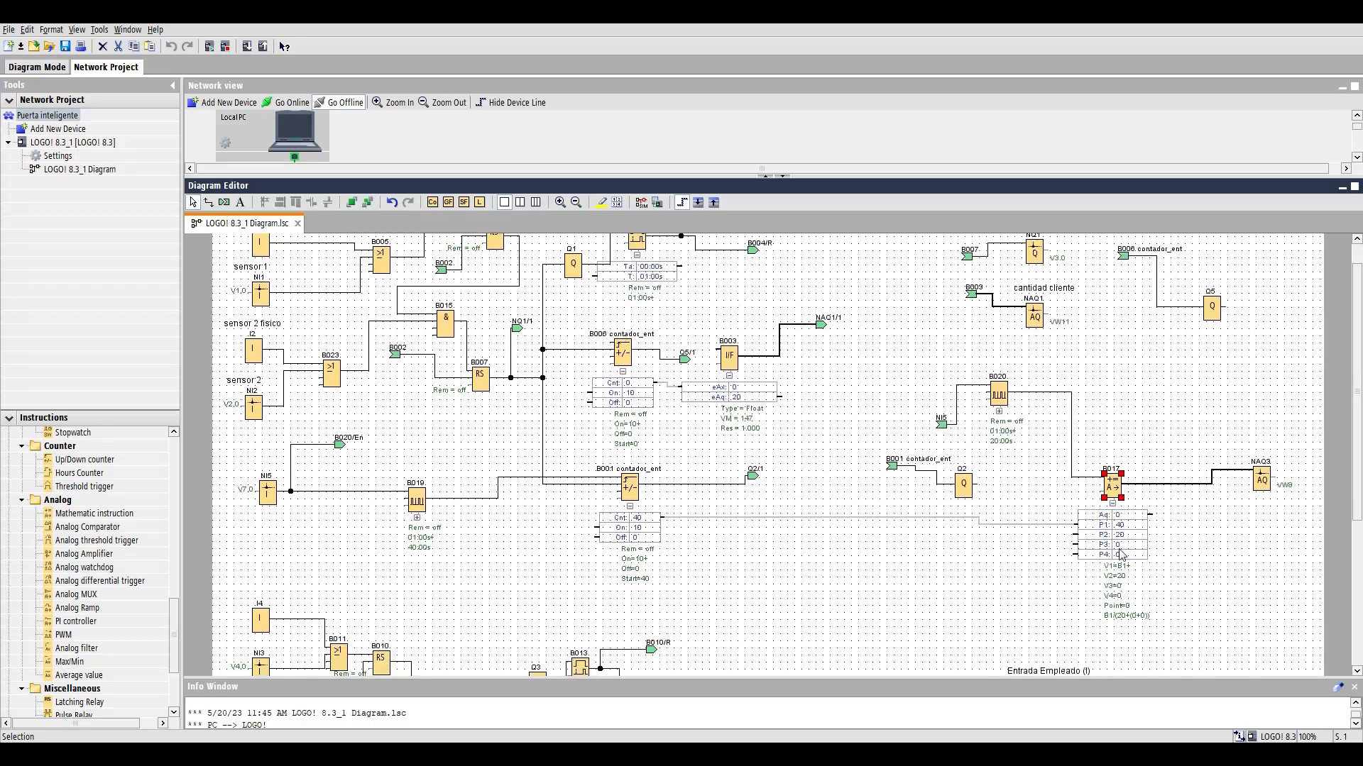
left_click(997, 404)
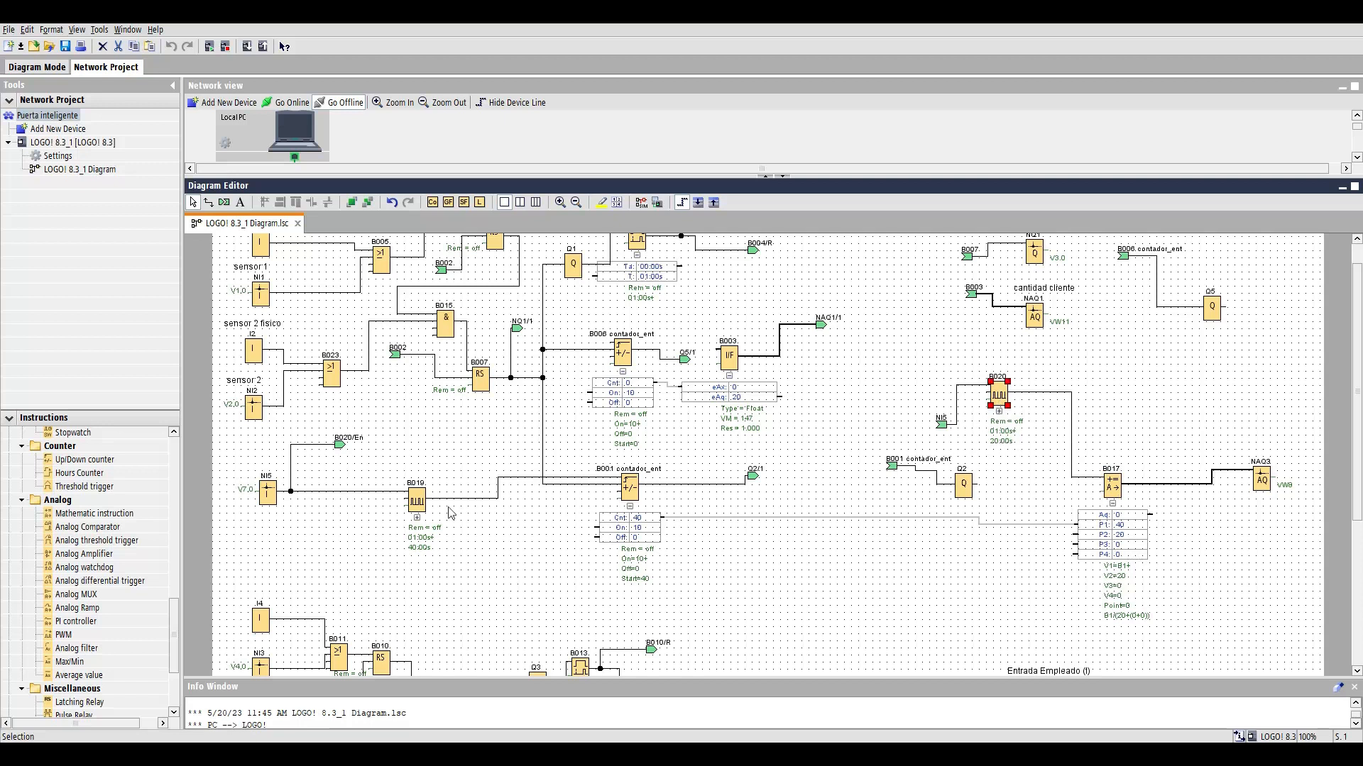
double_click(1000, 402)
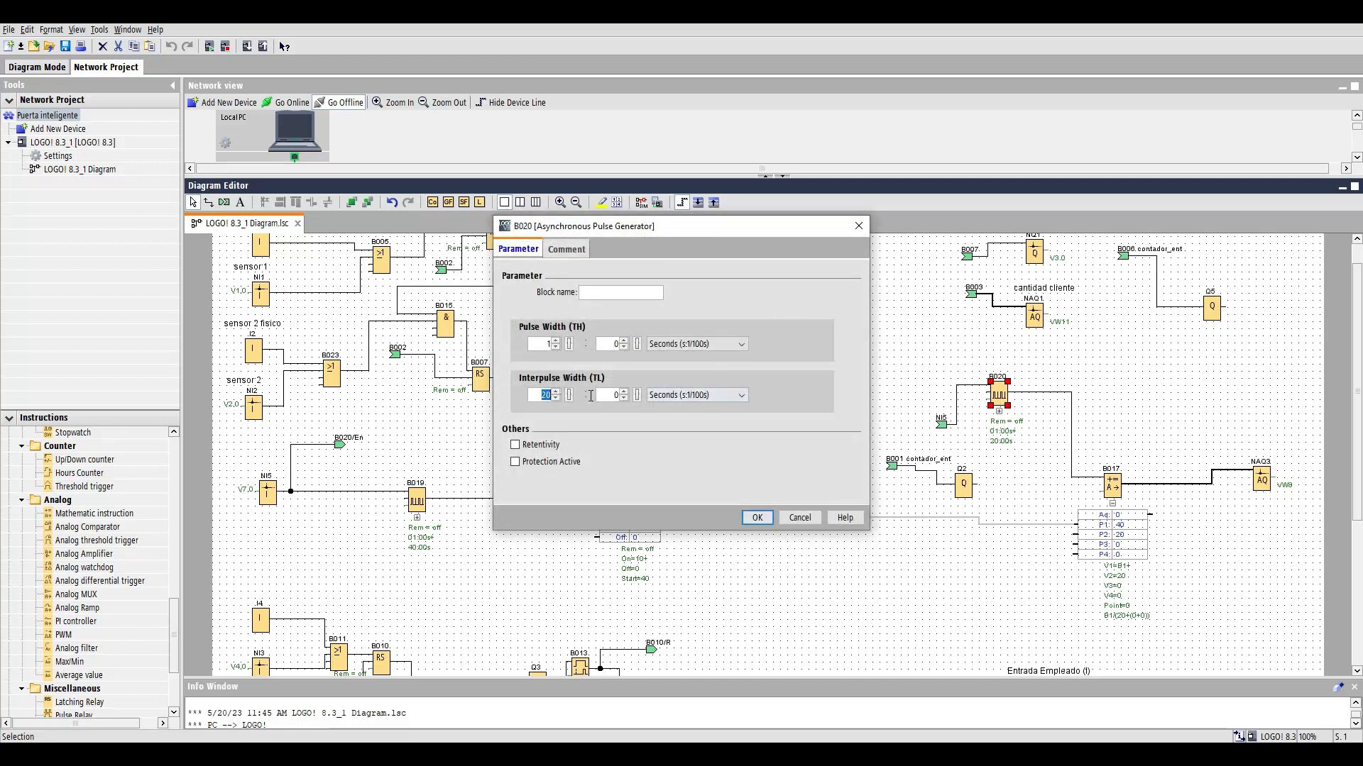
type("21")
left_click(745, 518)
Set the interpulse width of the pulse generator B019, which feeds counter B001, to 21 seconds
double_click(419, 502)
type("20")
key("BackSpace")
type("1")
left_click(756, 517)
Set the interpulse width of the asynchronous pulse generator B020 to 20 seconds
left_click(999, 396)
double_click(999, 396)
type("20")
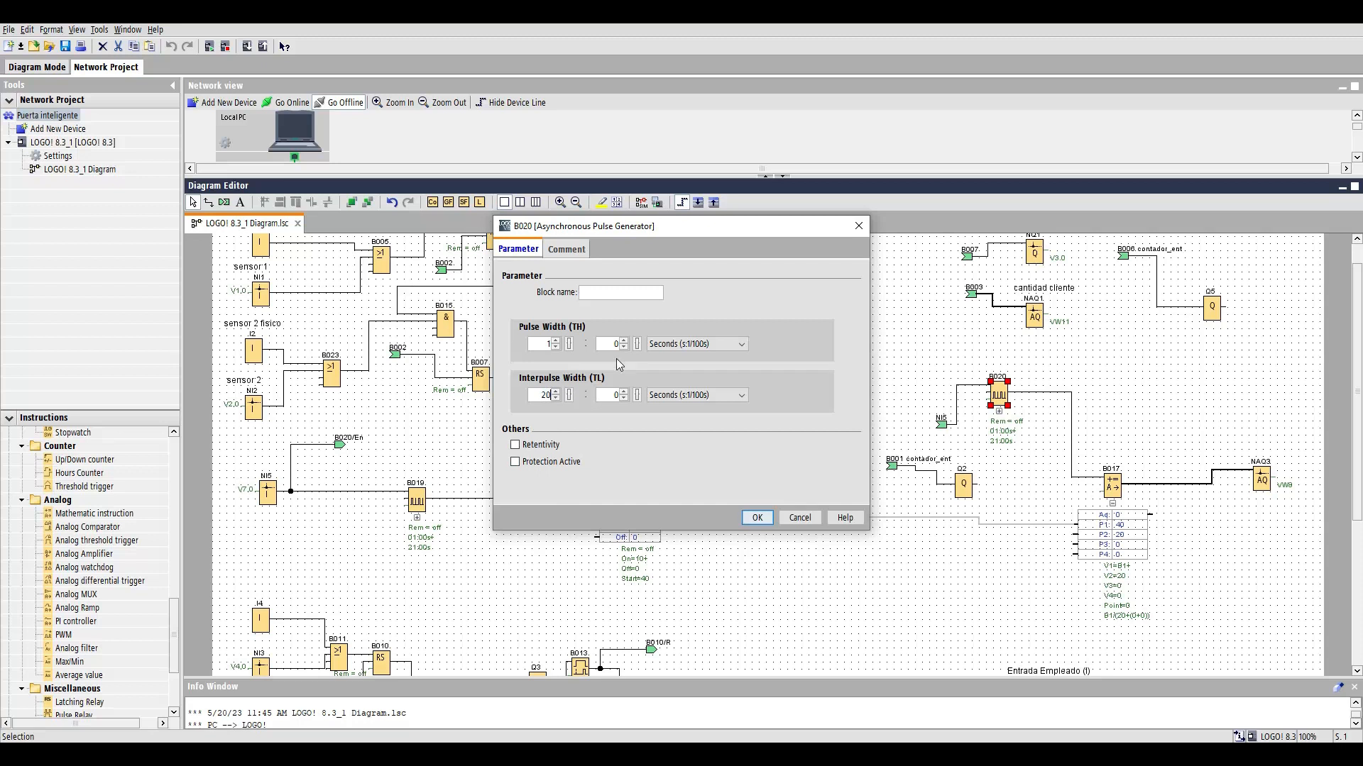
left_click(755, 517)
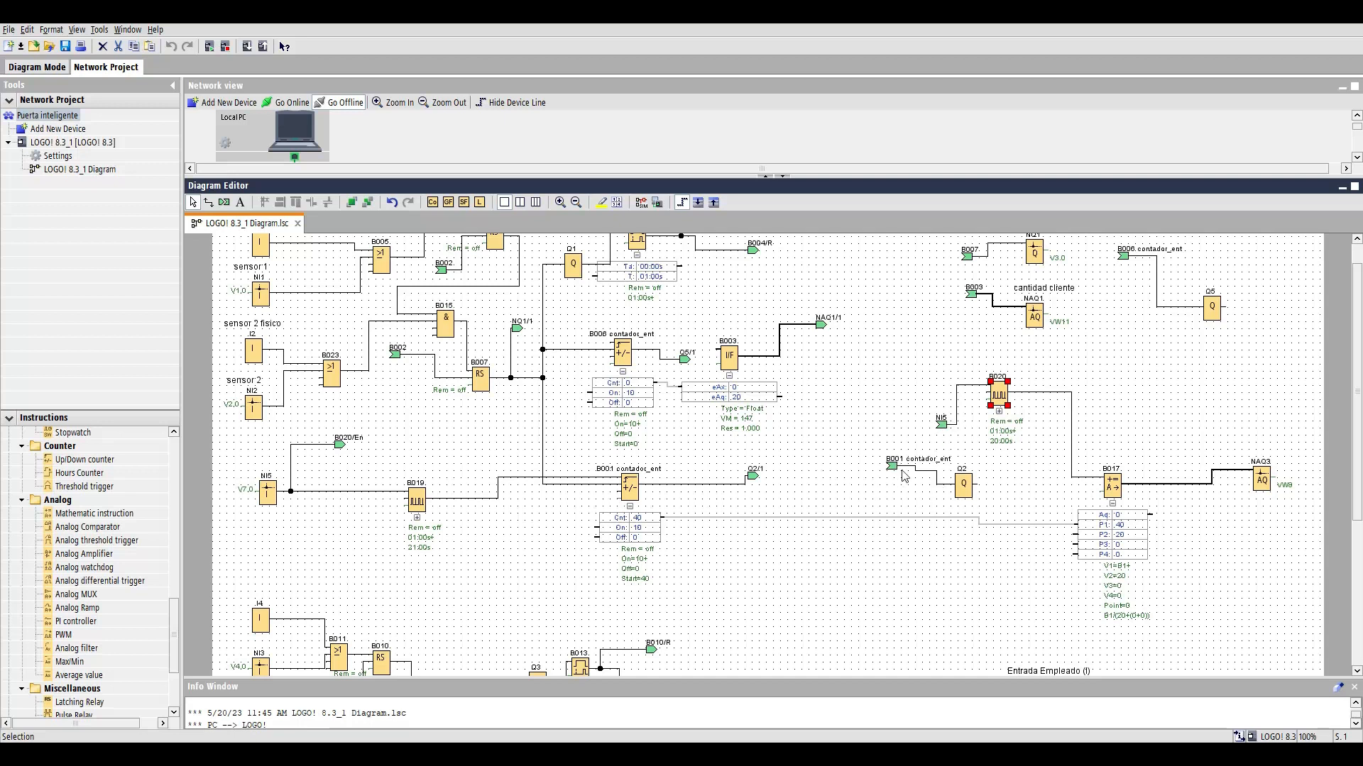
Review the operands, operators and priorities of the mathematic instruction B017 and close its parameters
scroll(909, 461, "up", 2)
scroll(910, 459, "up", 1)
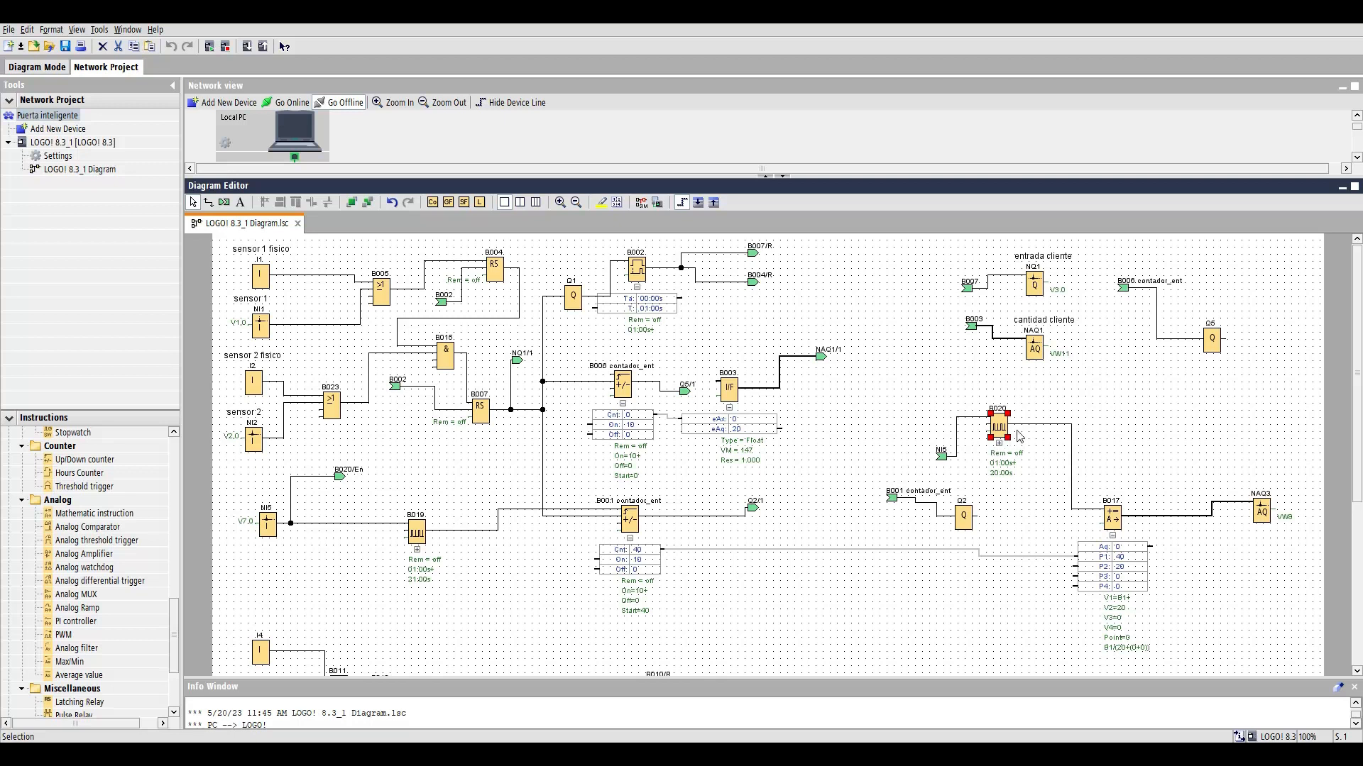
scroll(1090, 406, "down", 3)
left_click(1114, 485)
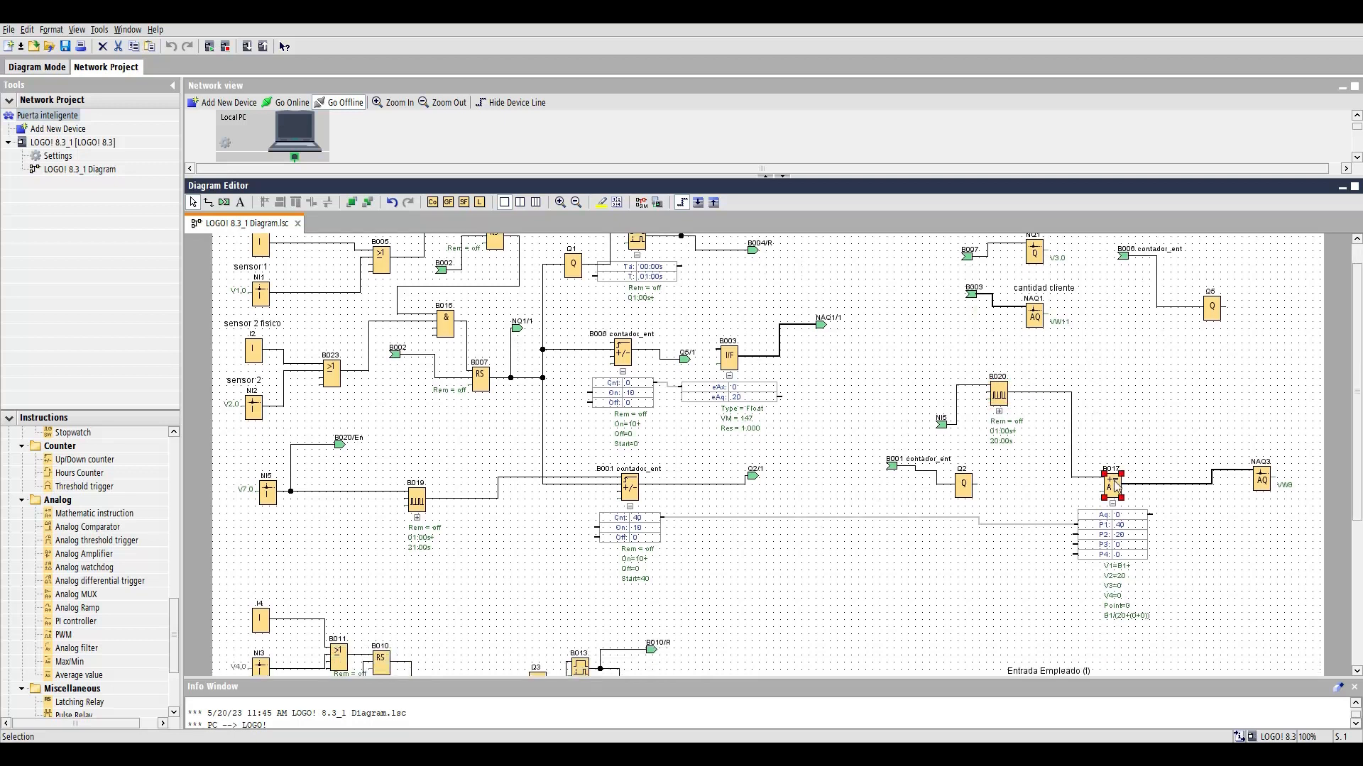
double_click(1115, 487)
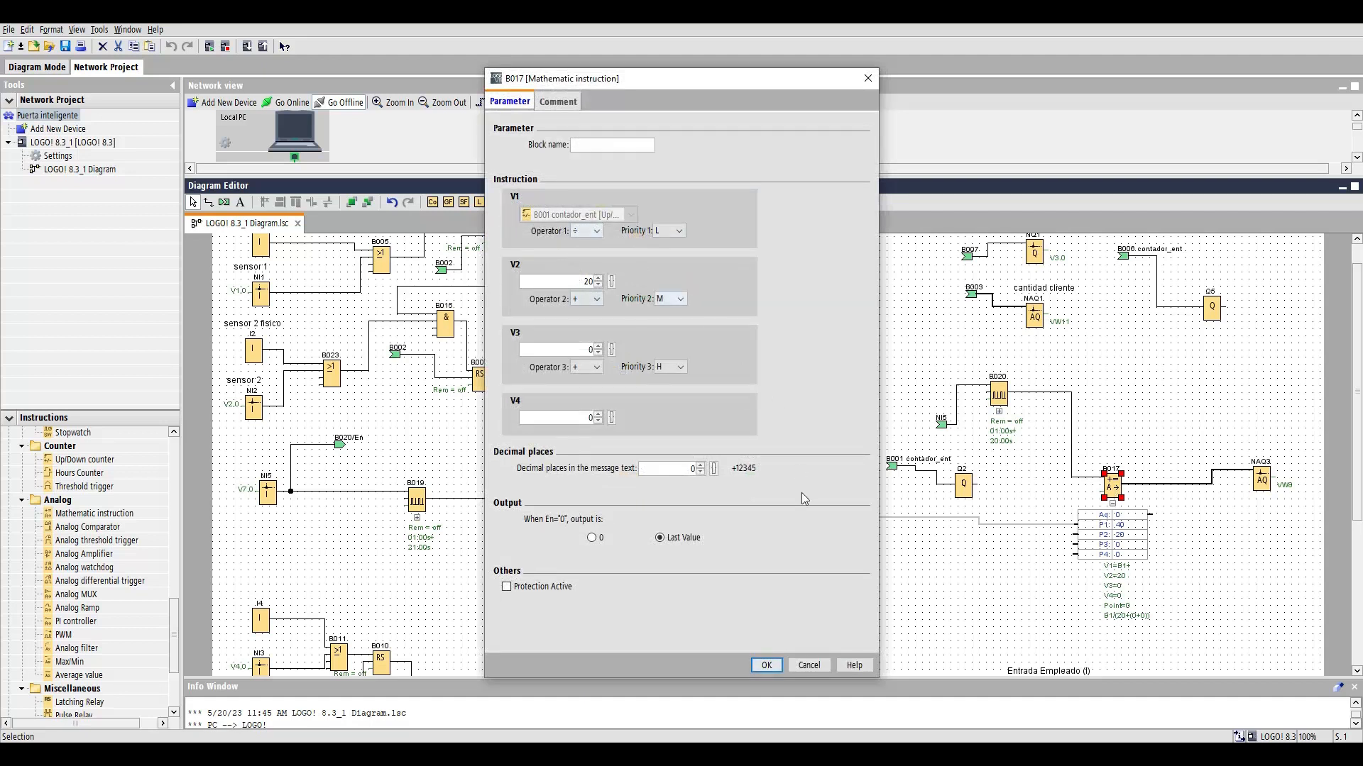
left_click(767, 665)
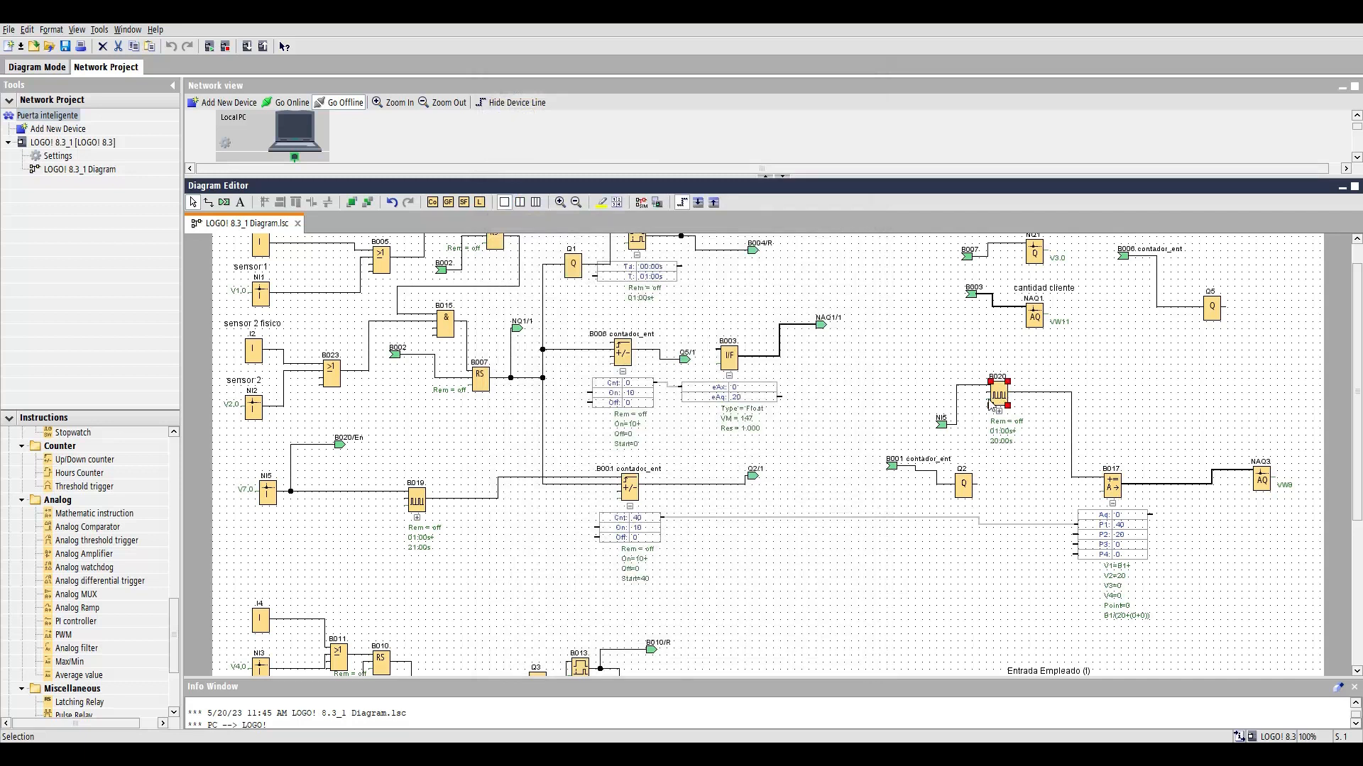
Move the NI5 connector up and left, nudge counter B001 down and right, and review the counter's parameters
left_click_drag(944, 427, 923, 400)
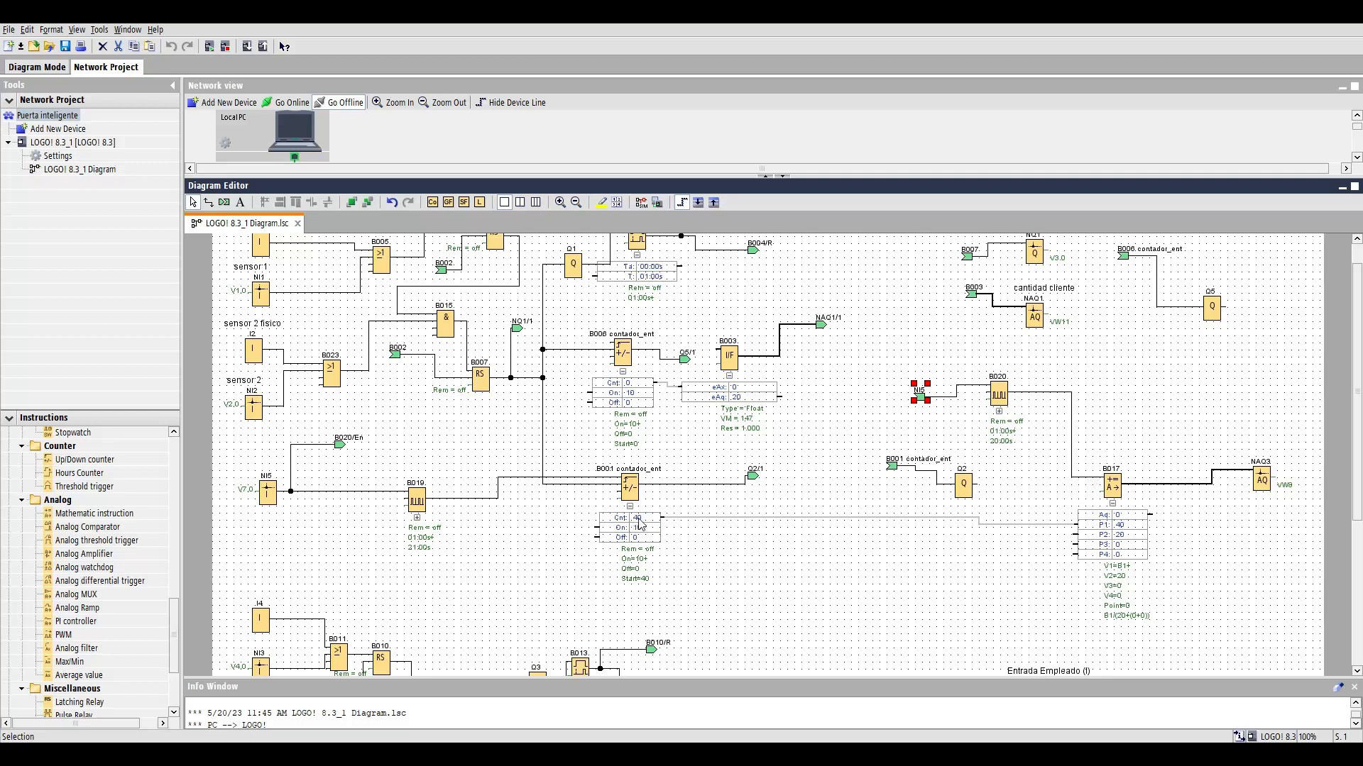
left_click_drag(633, 501, 639, 505)
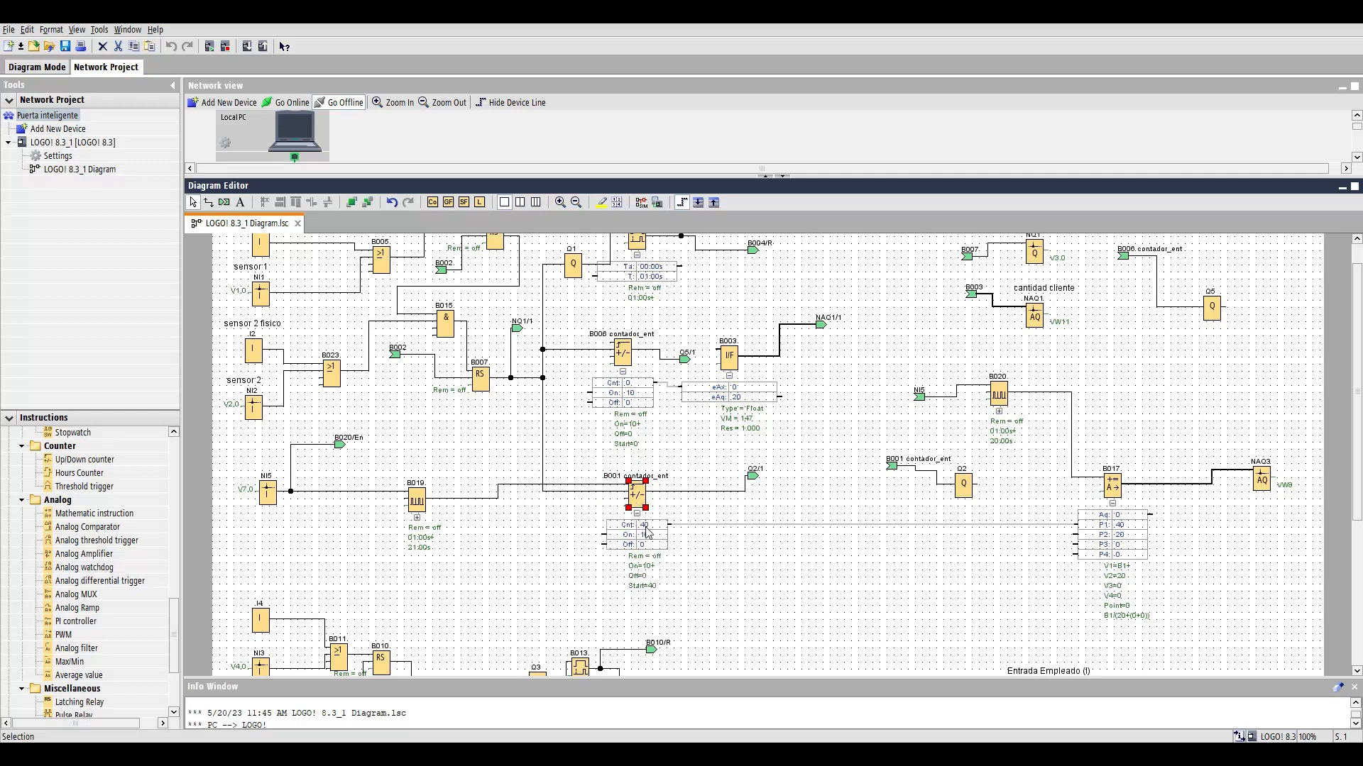
double_click(635, 495)
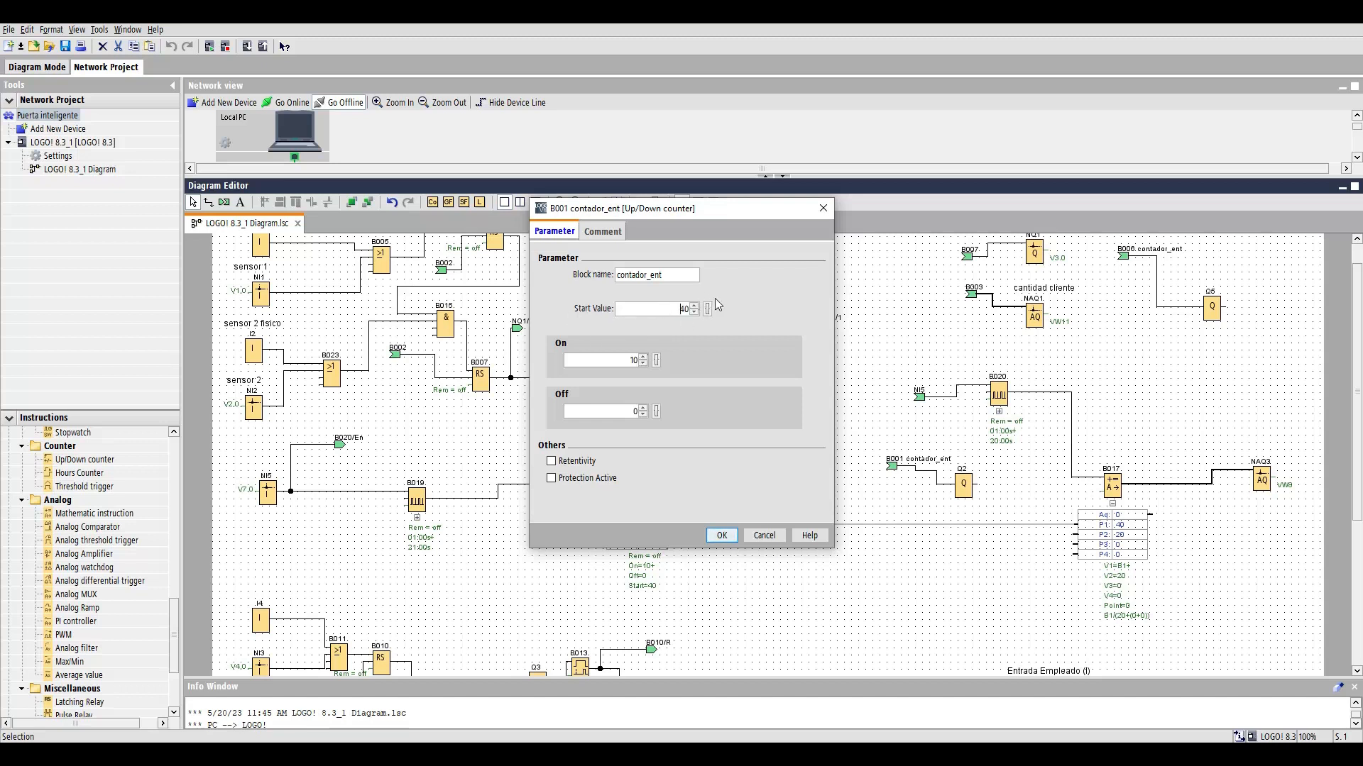
left_click(724, 537)
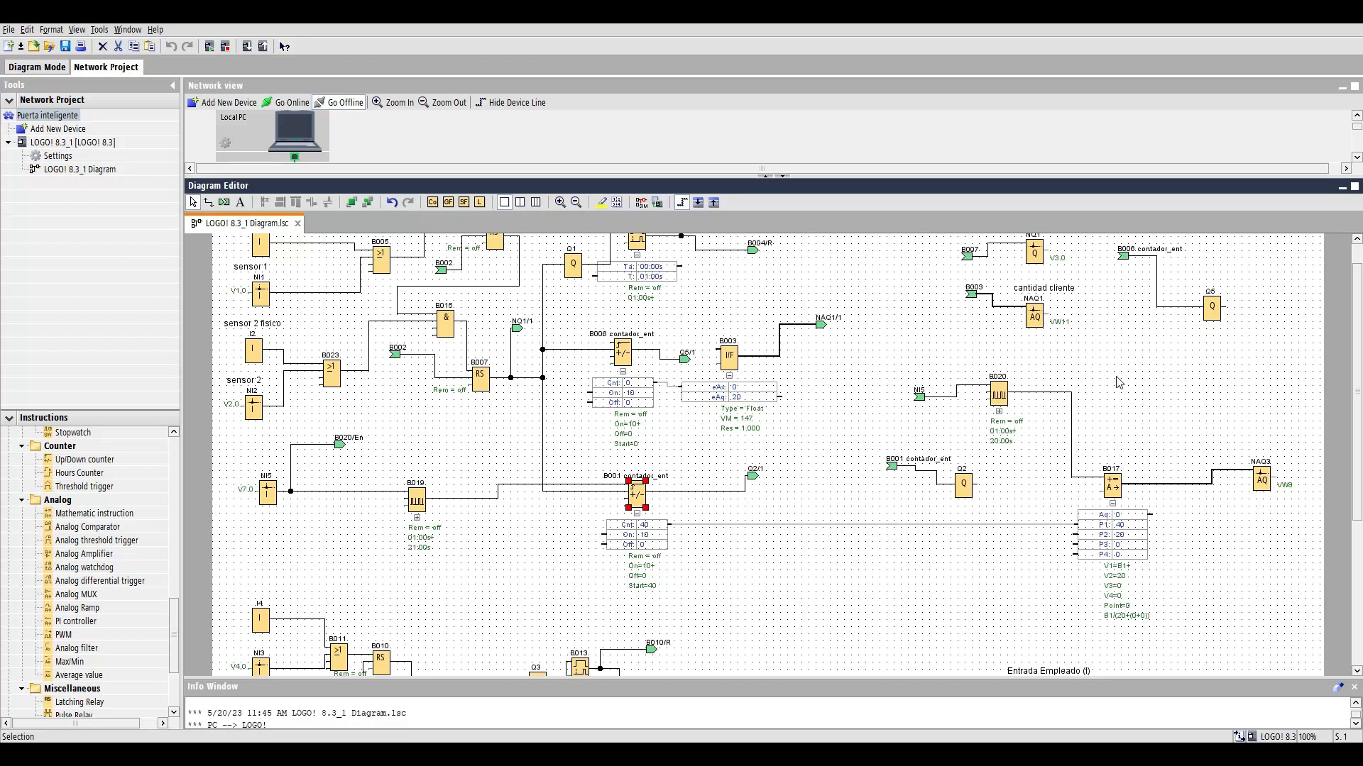
Rearrange the employee entry blocks, moving NI6 and B021 left and raising outputs Q6 and NQ3
scroll(1130, 415, "down", 4)
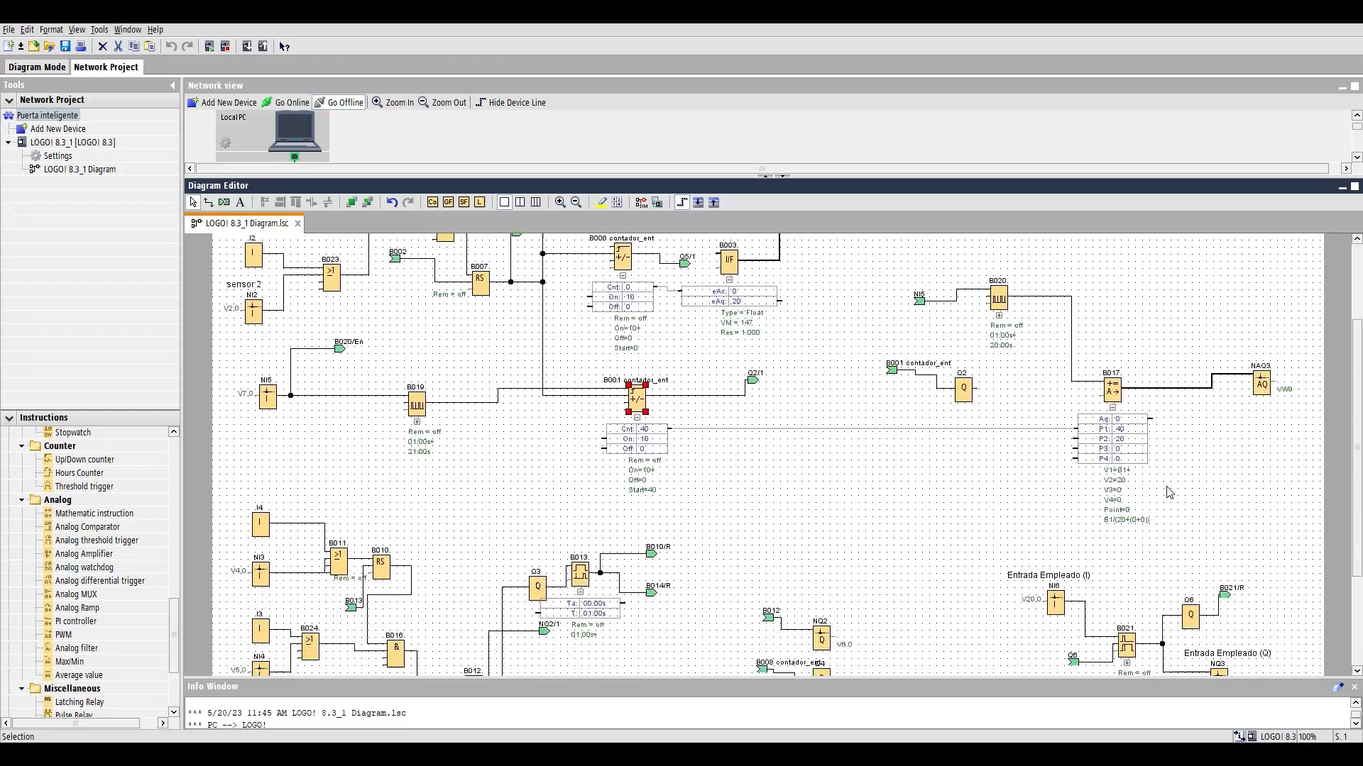
scroll(1184, 525, "down", 3)
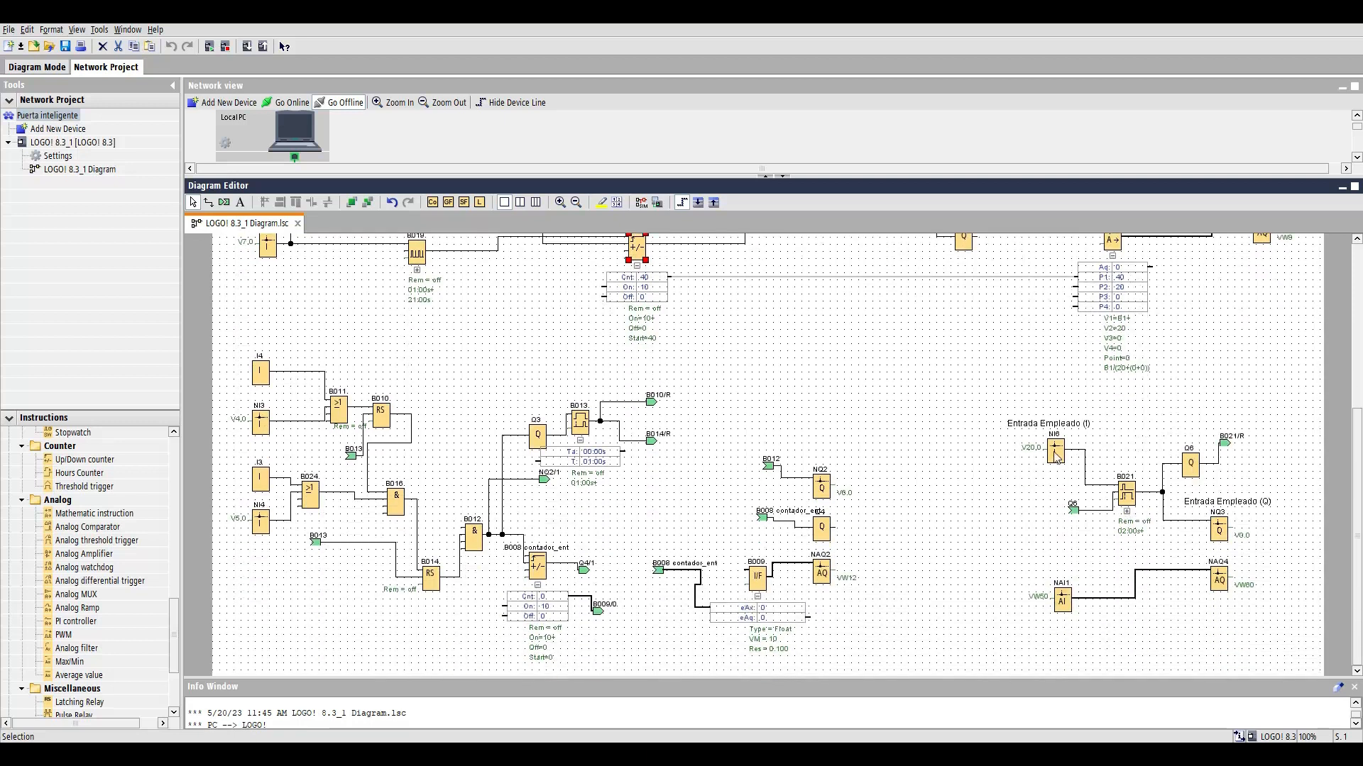
left_click_drag(1059, 460, 996, 470)
left_click_drag(1127, 503, 1120, 502)
left_click_drag(1198, 479, 1198, 464)
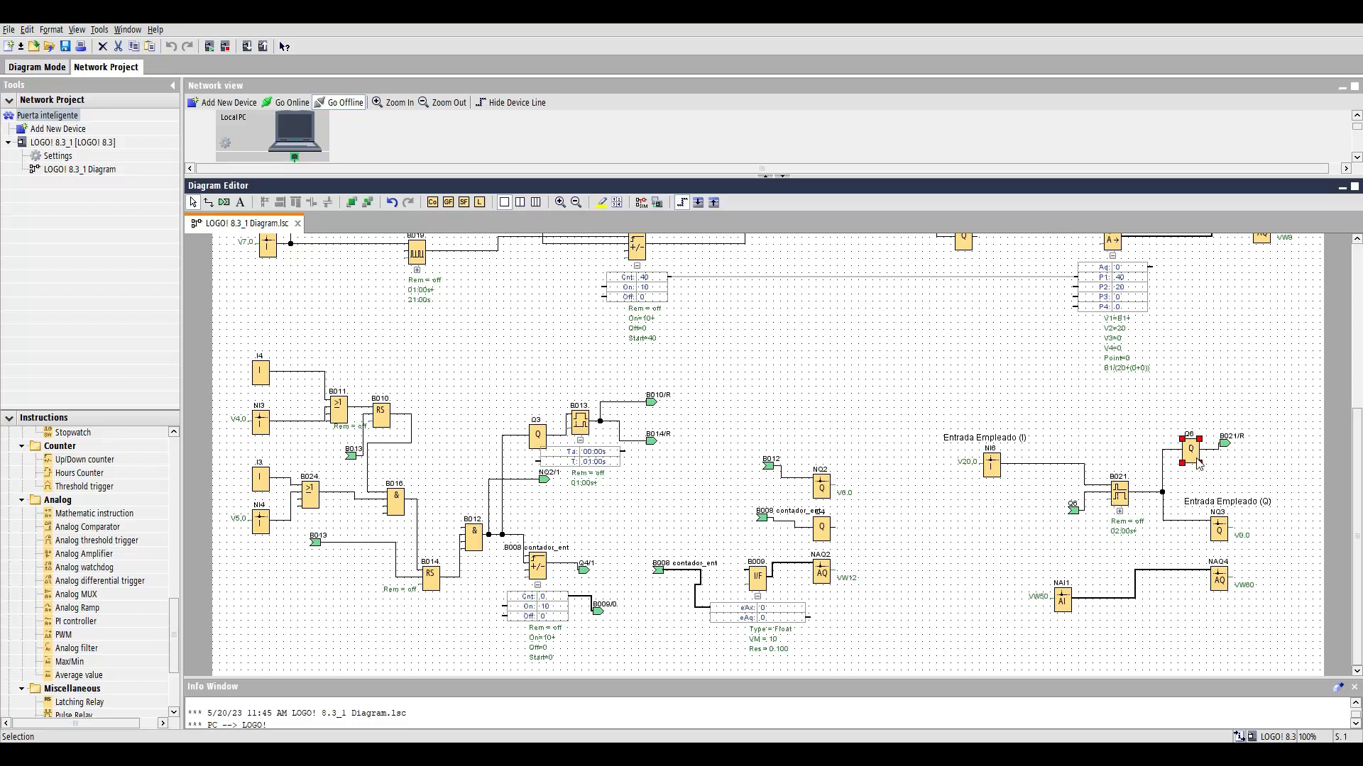
left_click_drag(1220, 526, 1227, 519)
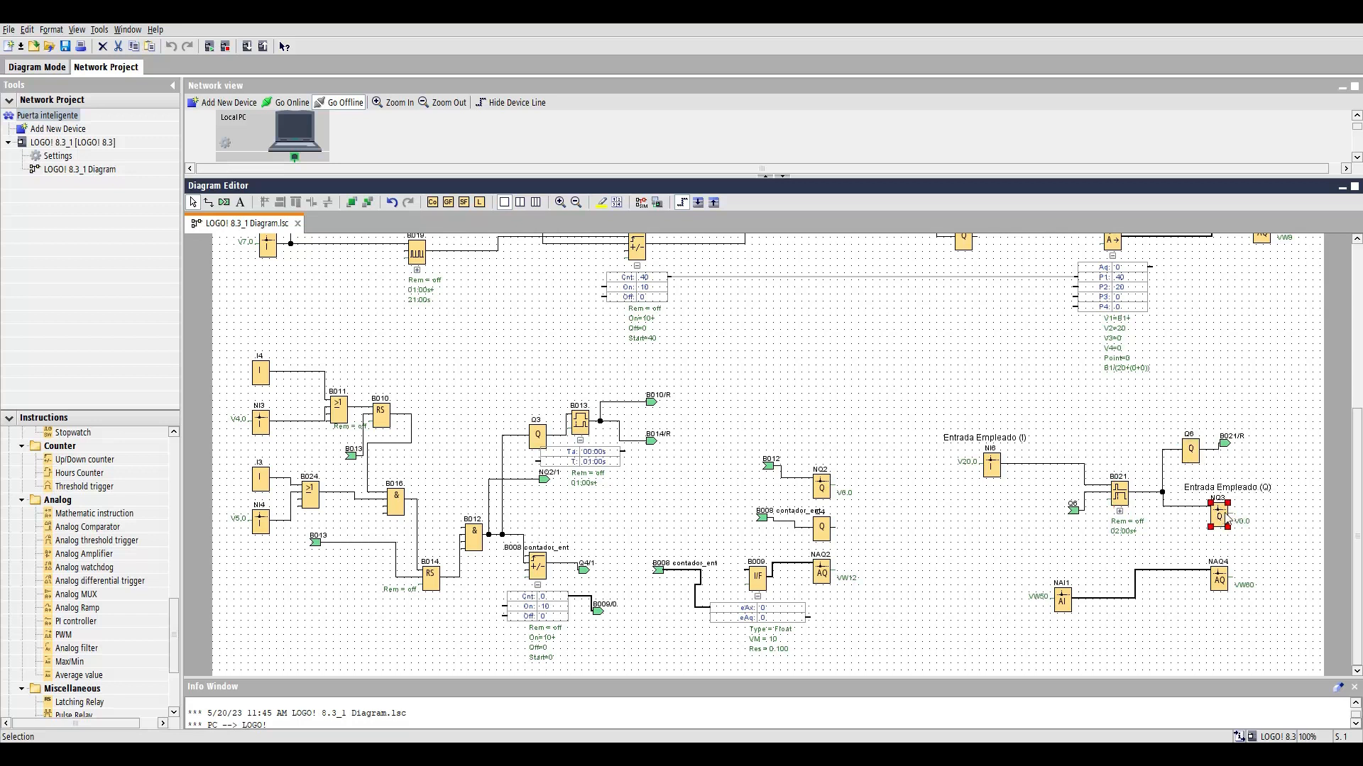
left_click_drag(1202, 451, 1199, 437)
Move the analog network input NAI1 up and left, and adjust the position of the analog network output NAQ4
left_click_drag(1069, 603, 1017, 572)
left_click_drag(1228, 589, 1240, 589)
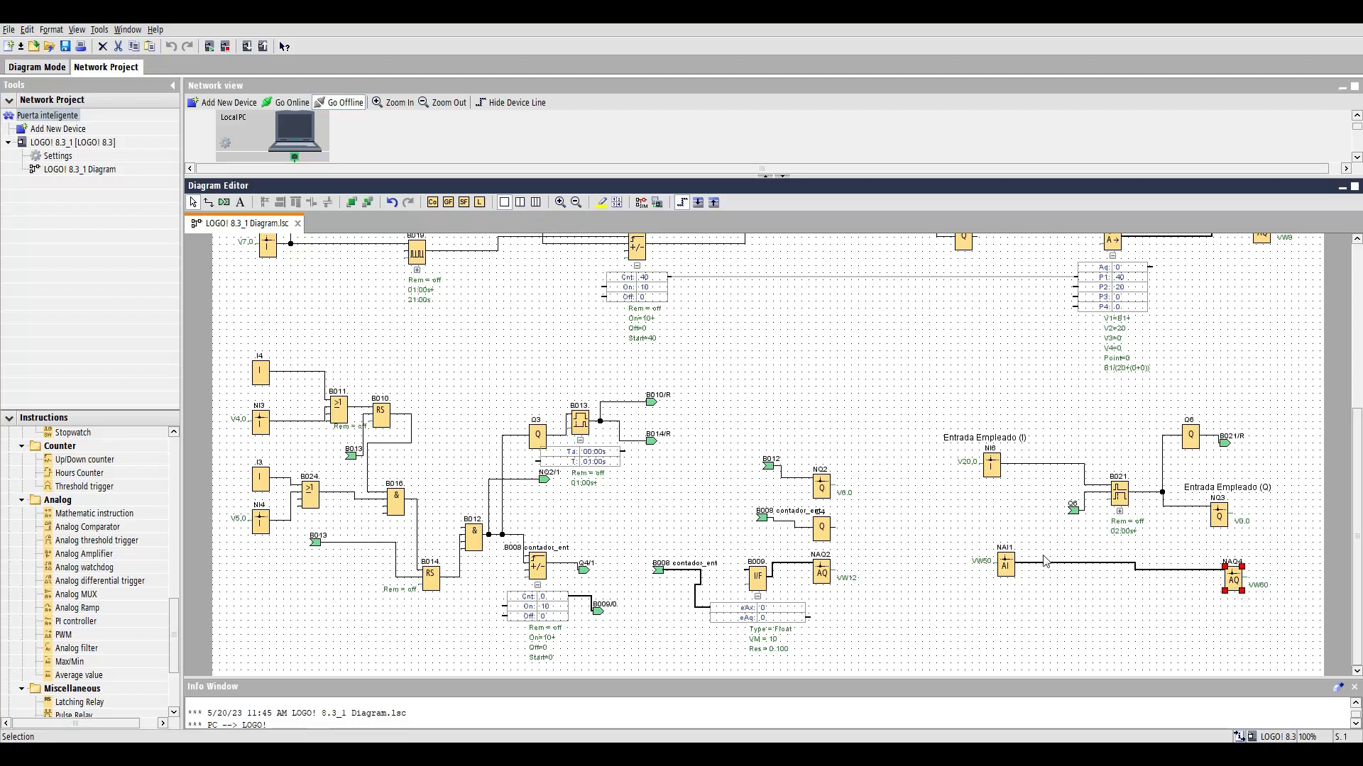
left_click_drag(1003, 578, 1001, 573)
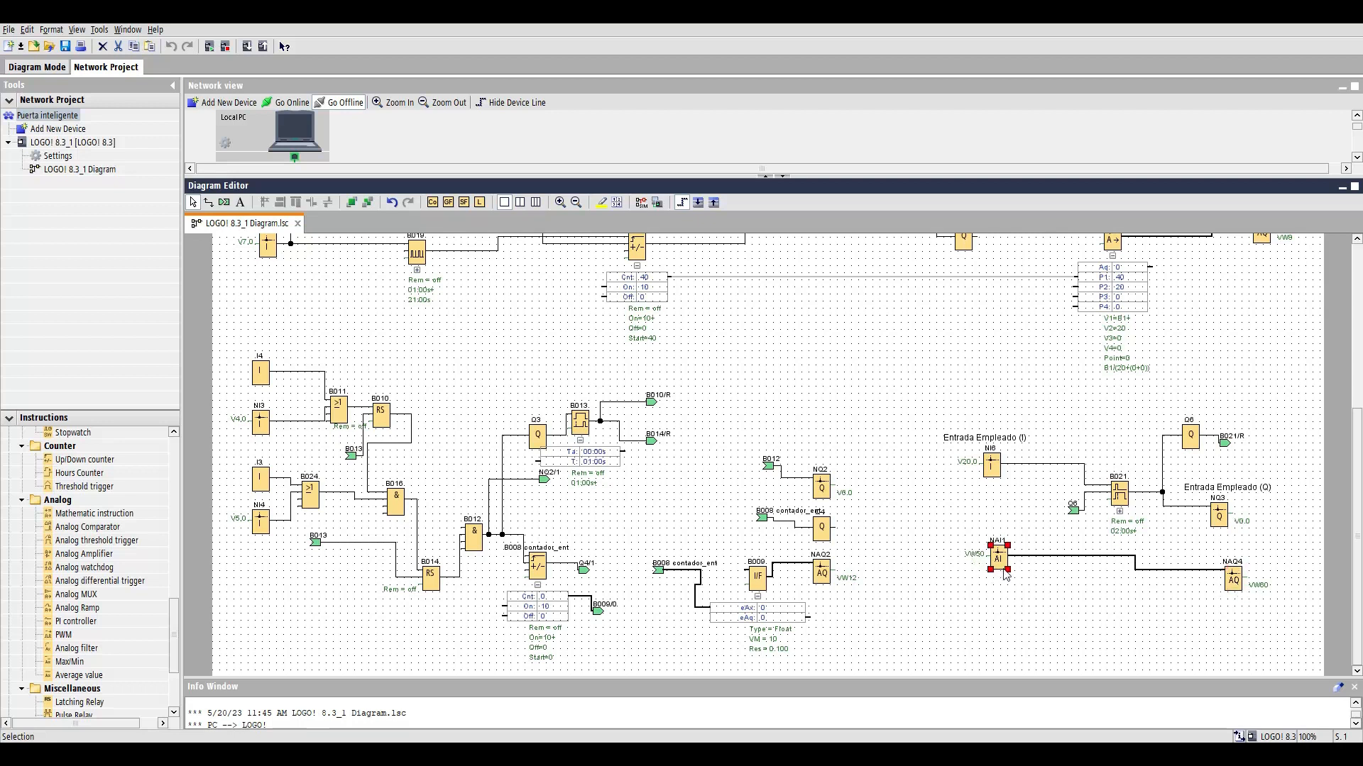
left_click_drag(1244, 587, 1230, 586)
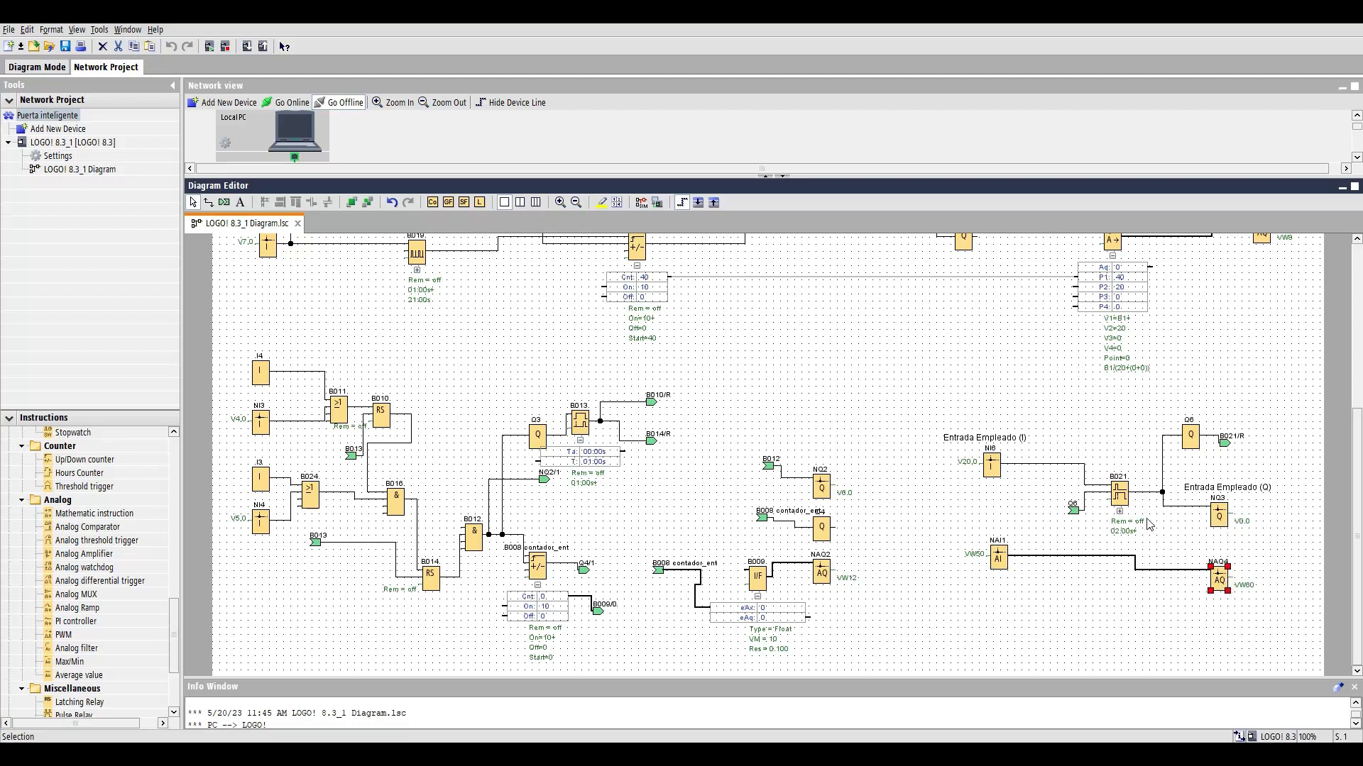
Open the offline settings of the LOGO! 8.3_1 device in the network project
scroll(1194, 527, "up", 3)
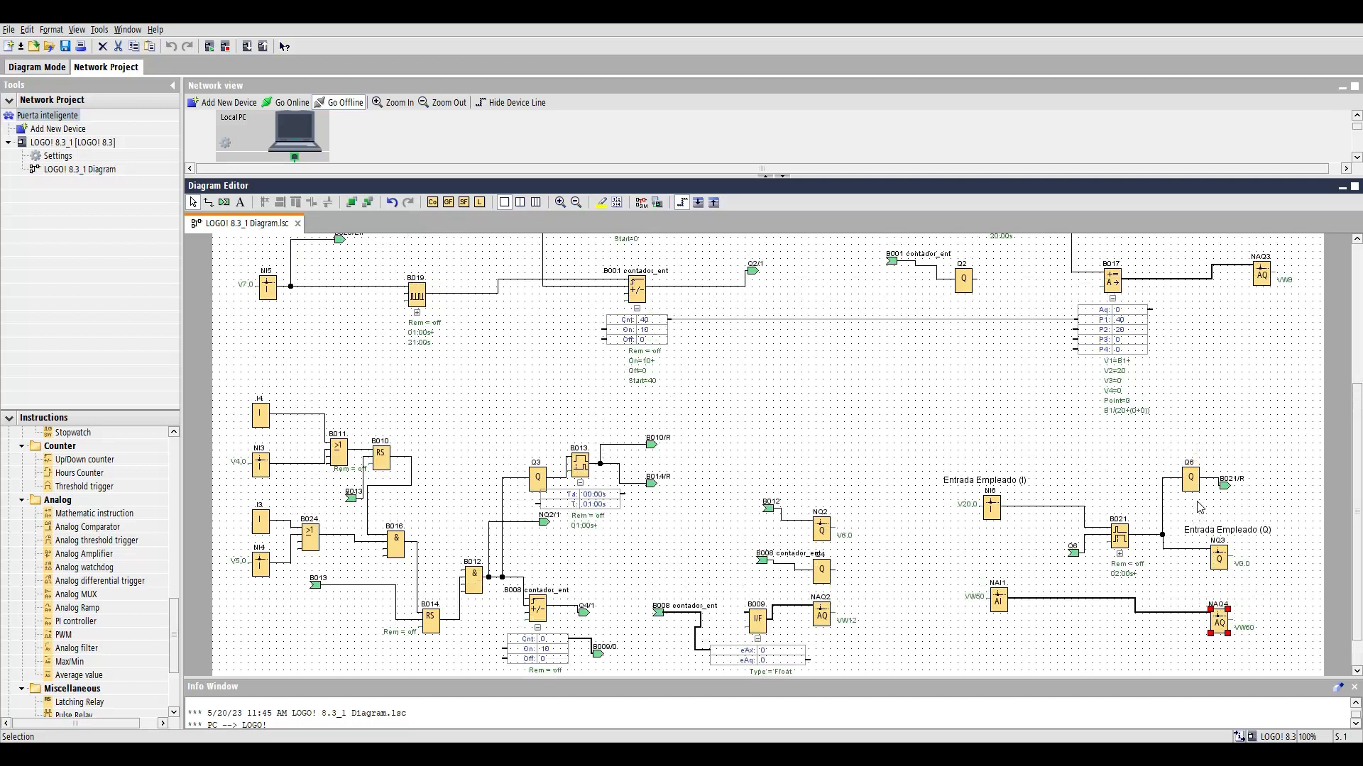
scroll(1096, 481, "up", 3)
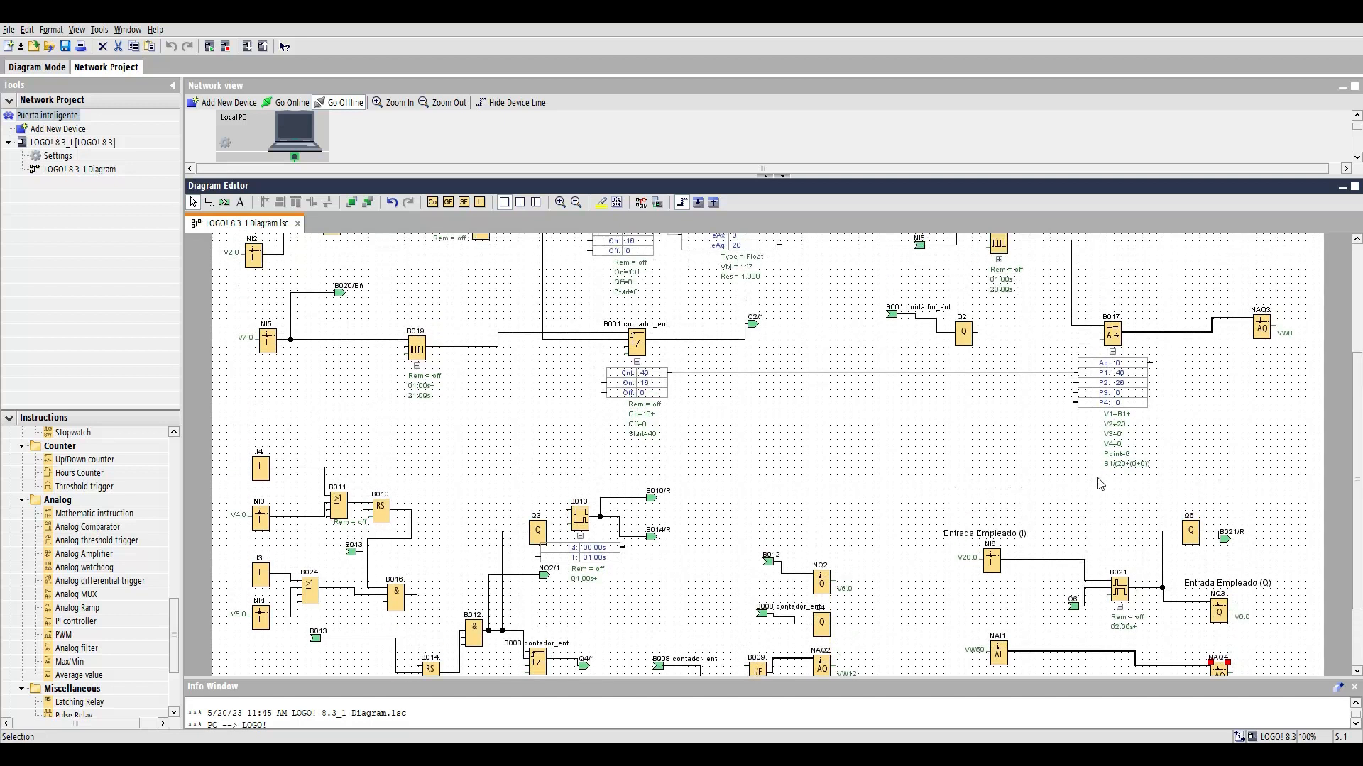
scroll(1100, 484, "up", 9)
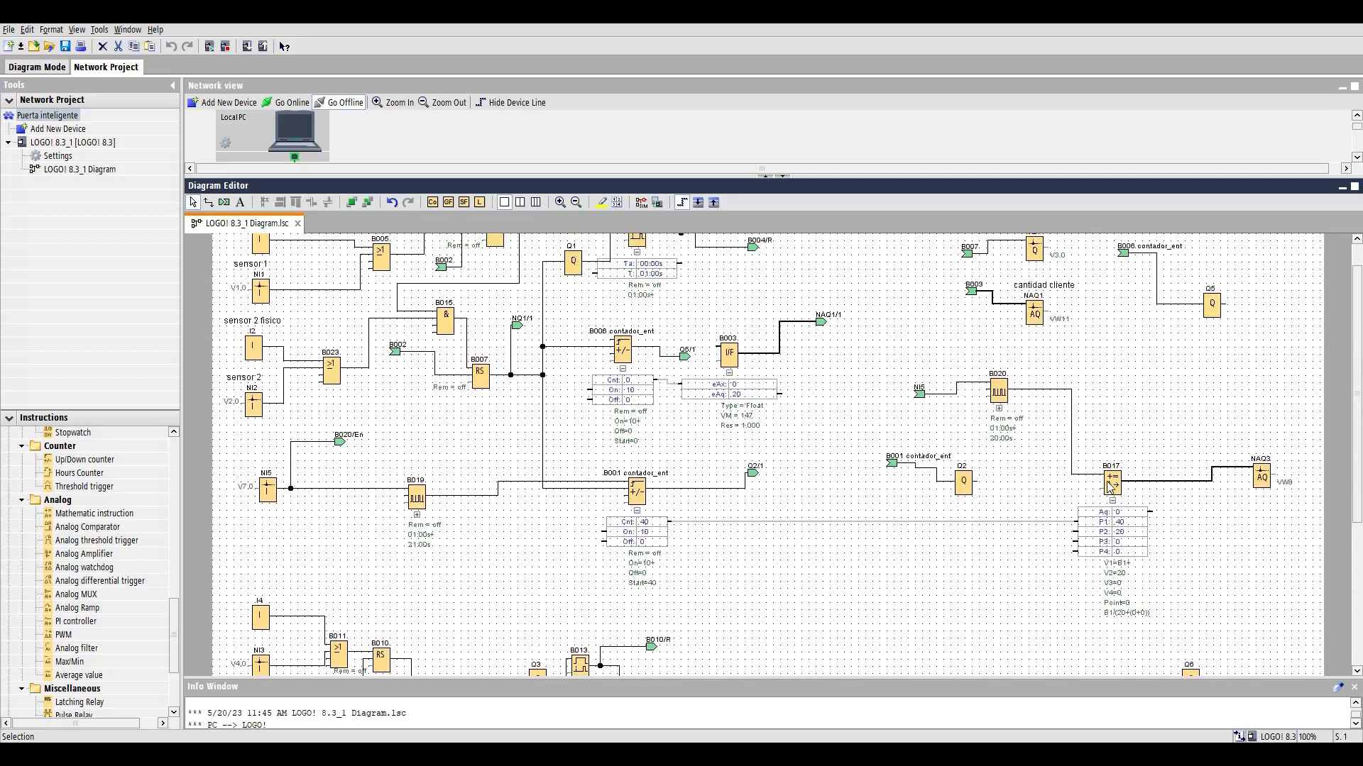
scroll(1110, 486, "up", 2)
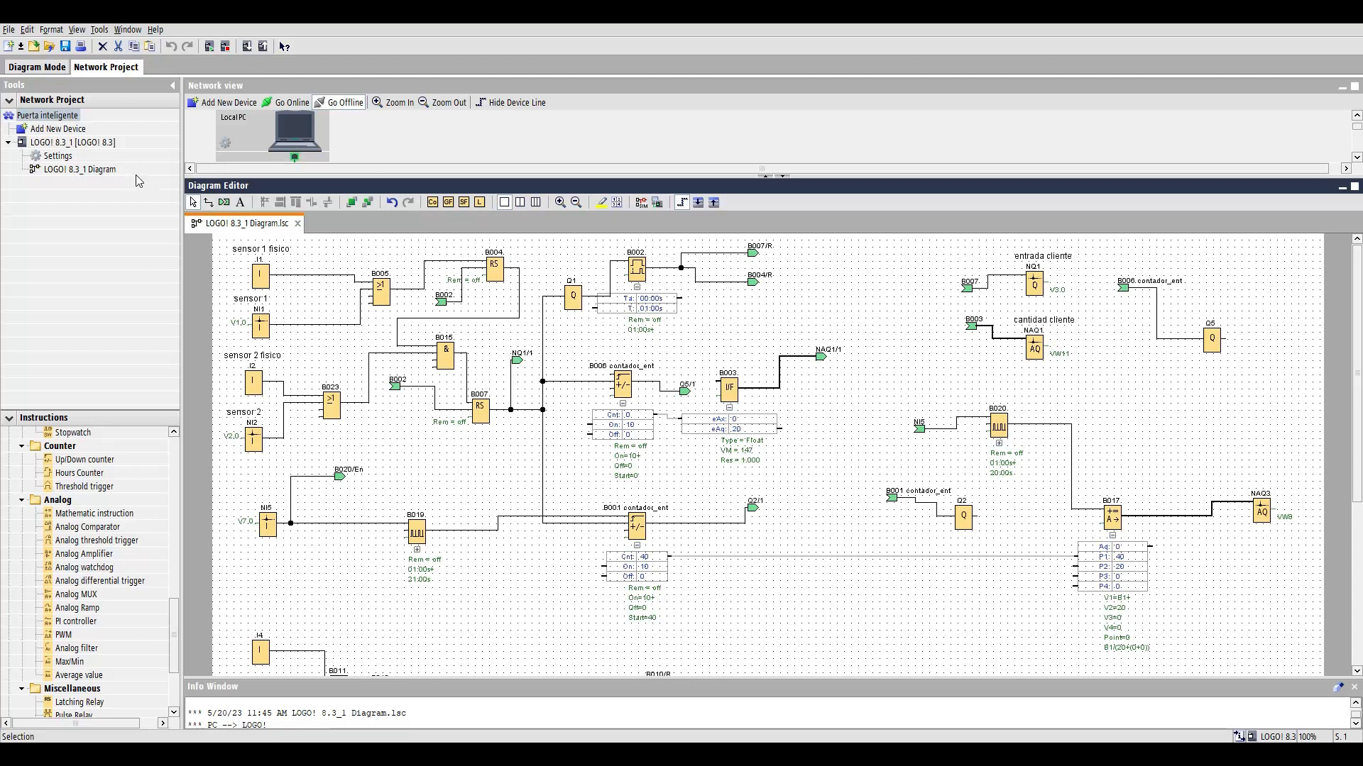
left_click(61, 159)
double_click(62, 161)
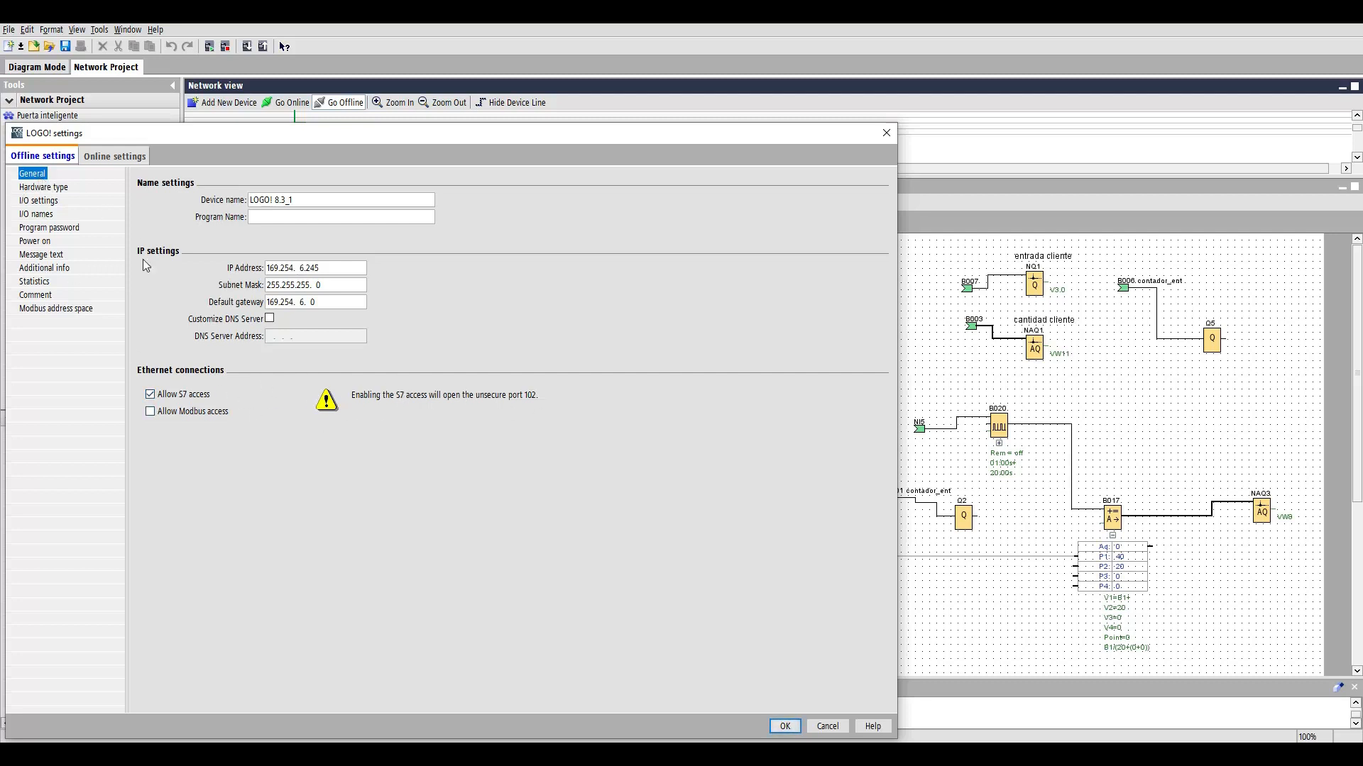
Close the device settings without changes, select the LOGO! 8.3_1 device and enlarge the network view to show it fully
left_click(824, 726)
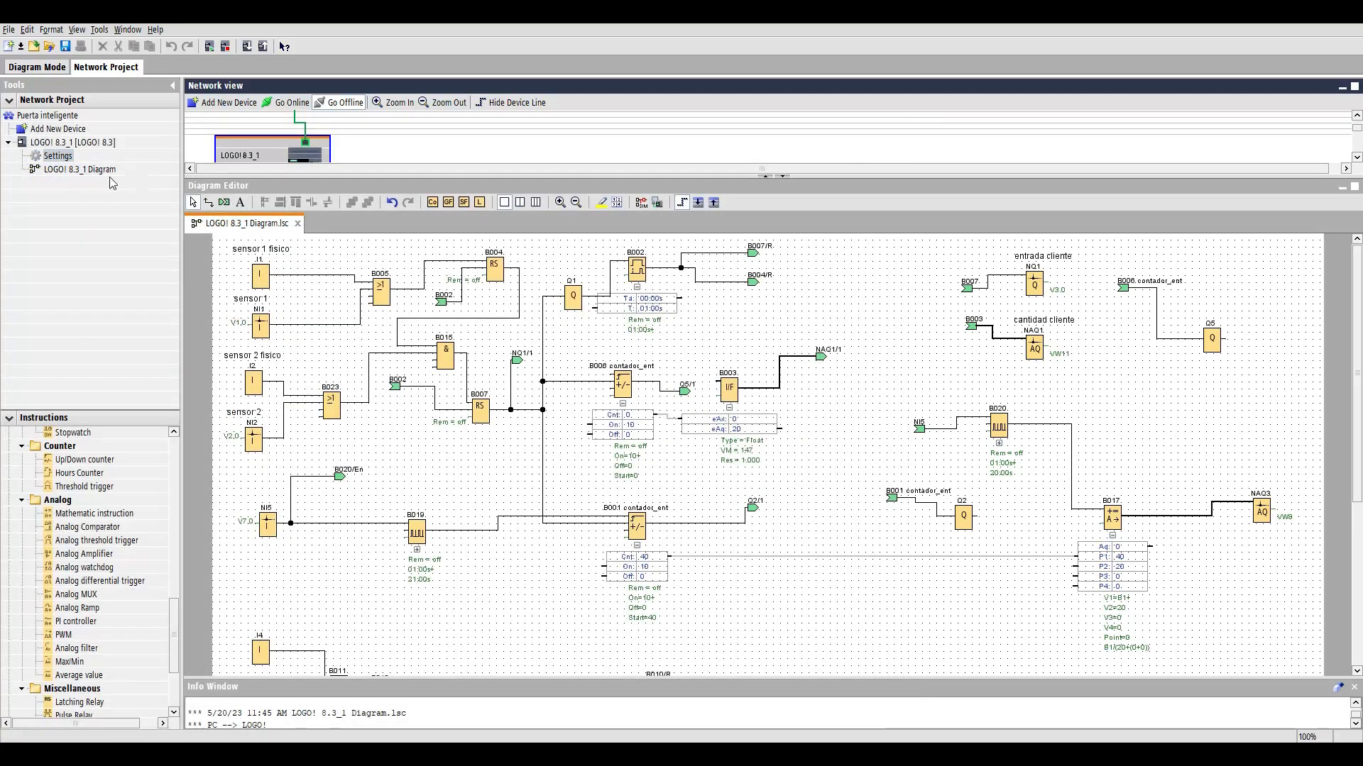
left_click(95, 144)
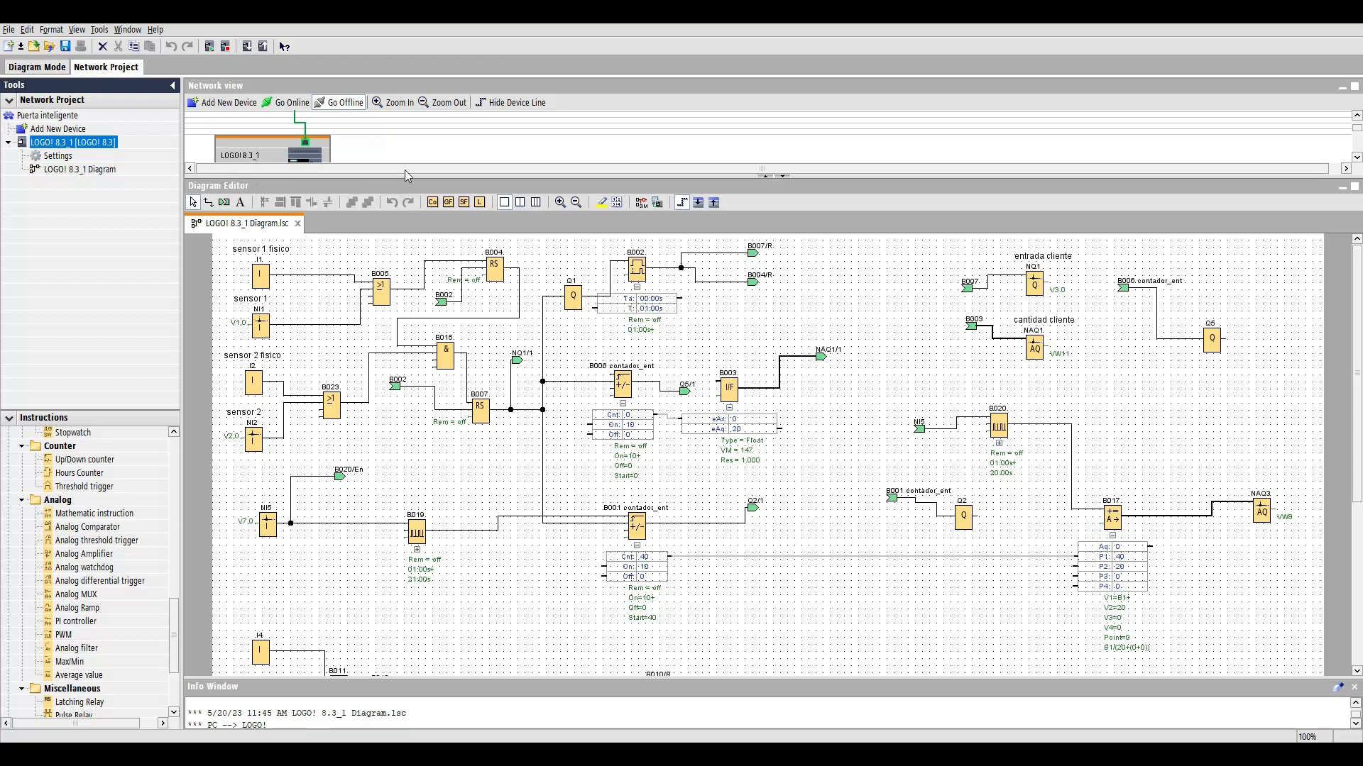
left_click_drag(428, 262, 363, 264)
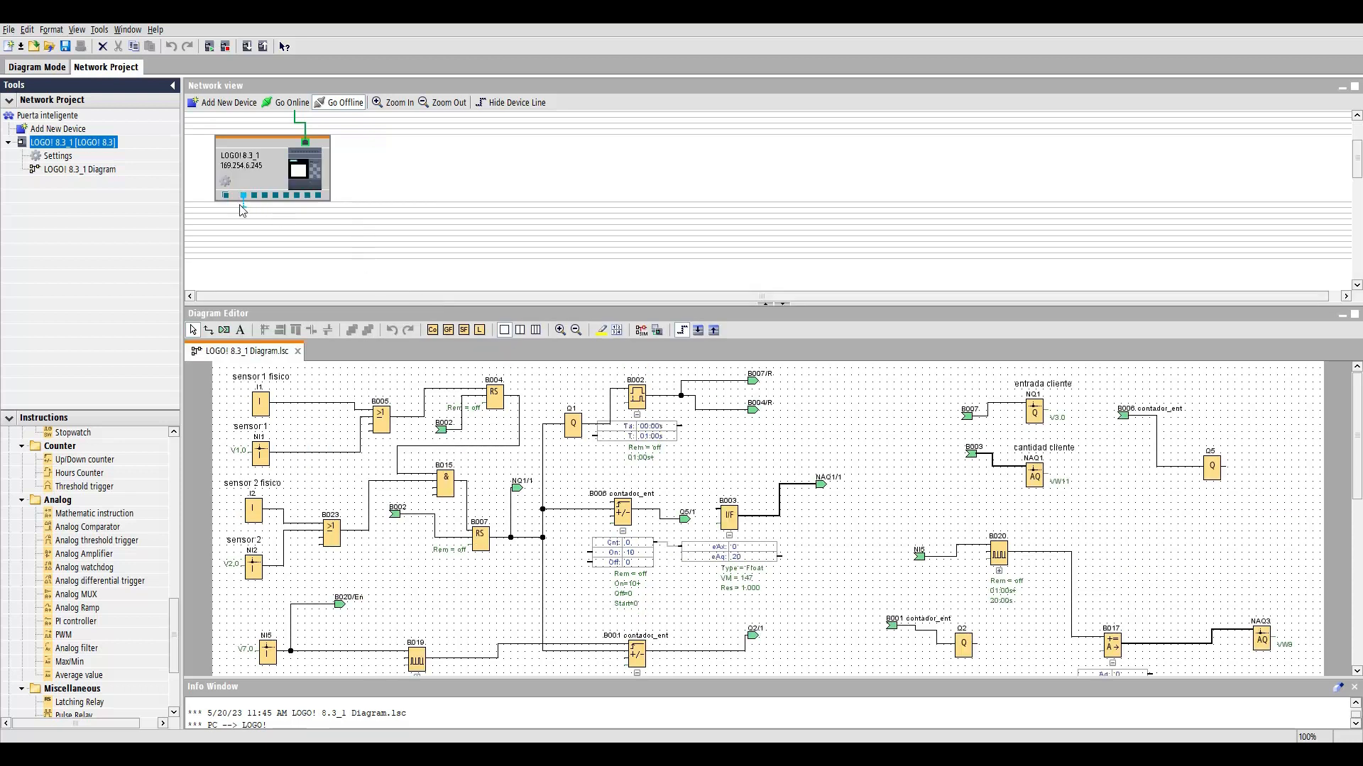
Examine the dialog for adding an S7 server connection to the LOGO! 8.3_1 device without adding one
right_click(95, 145)
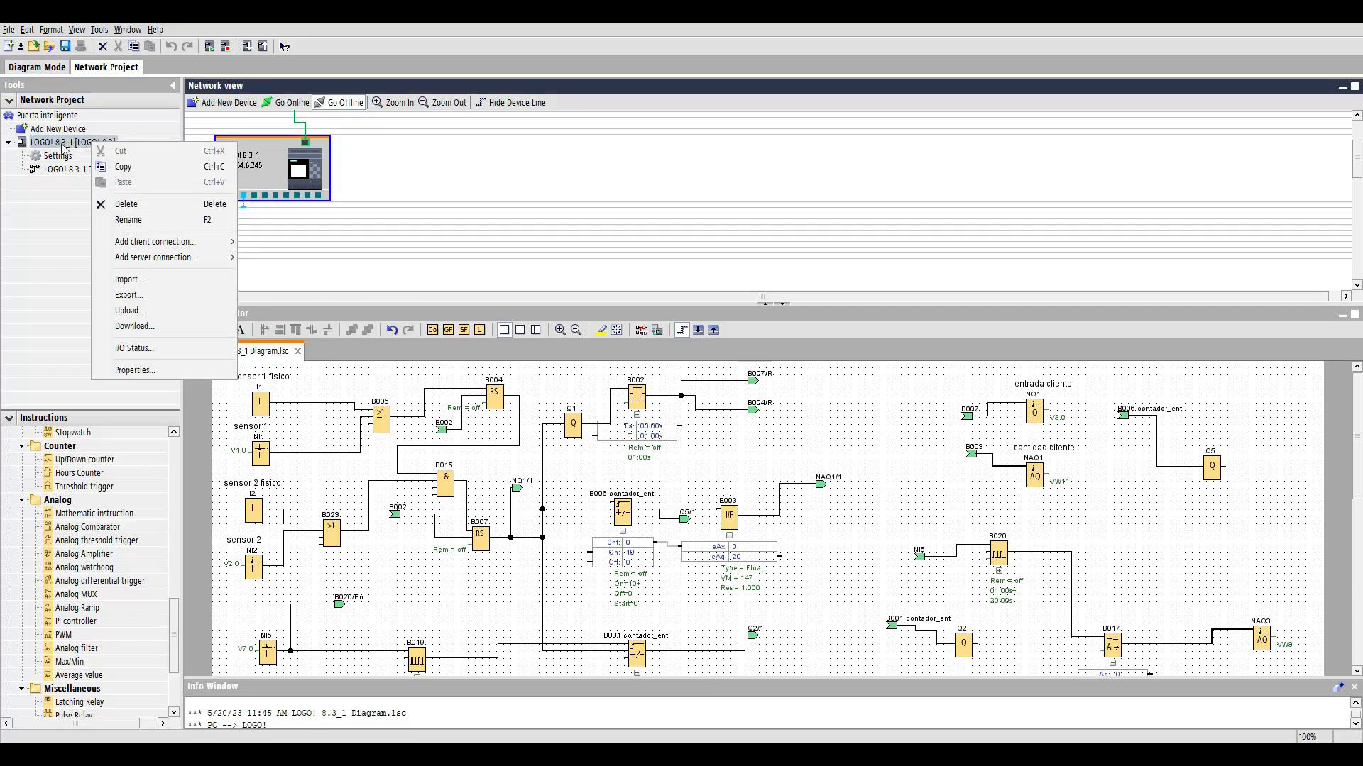
mouse_move(225, 260)
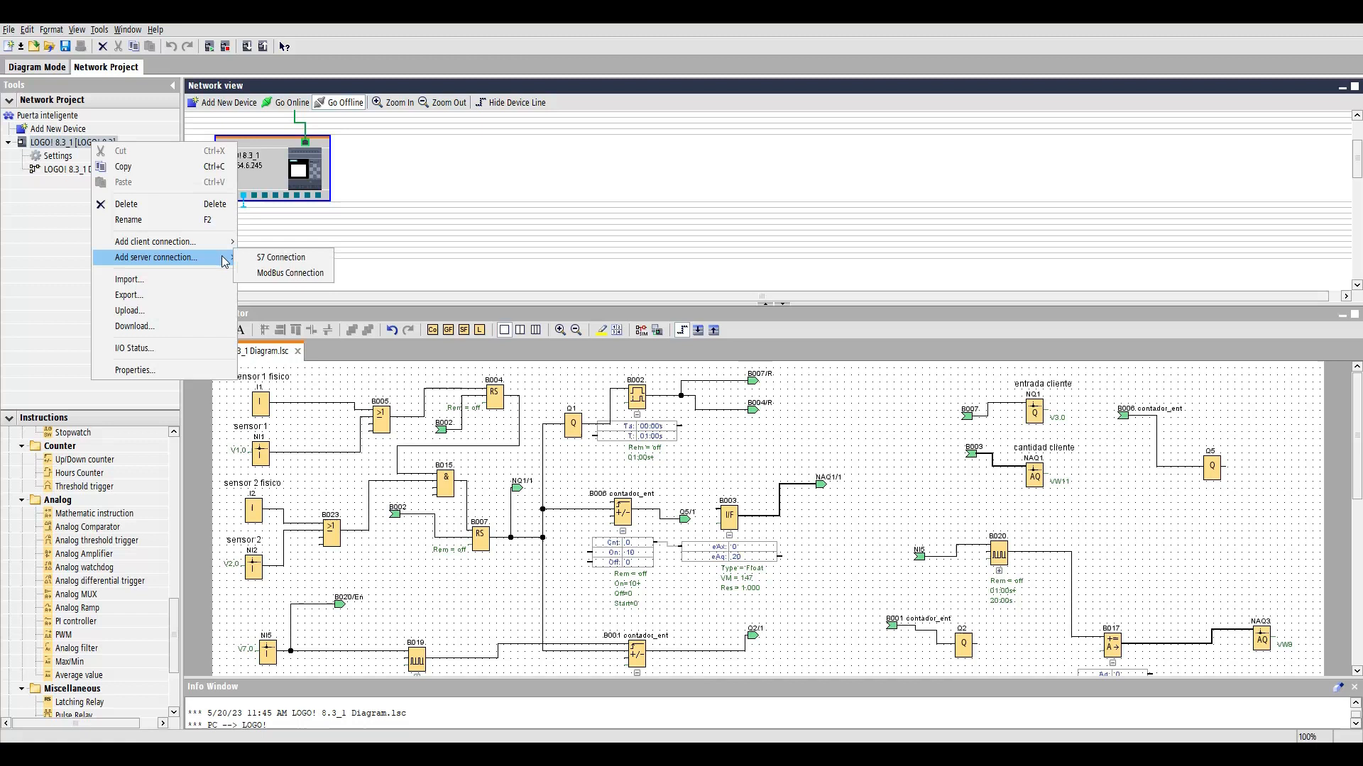
left_click(313, 263)
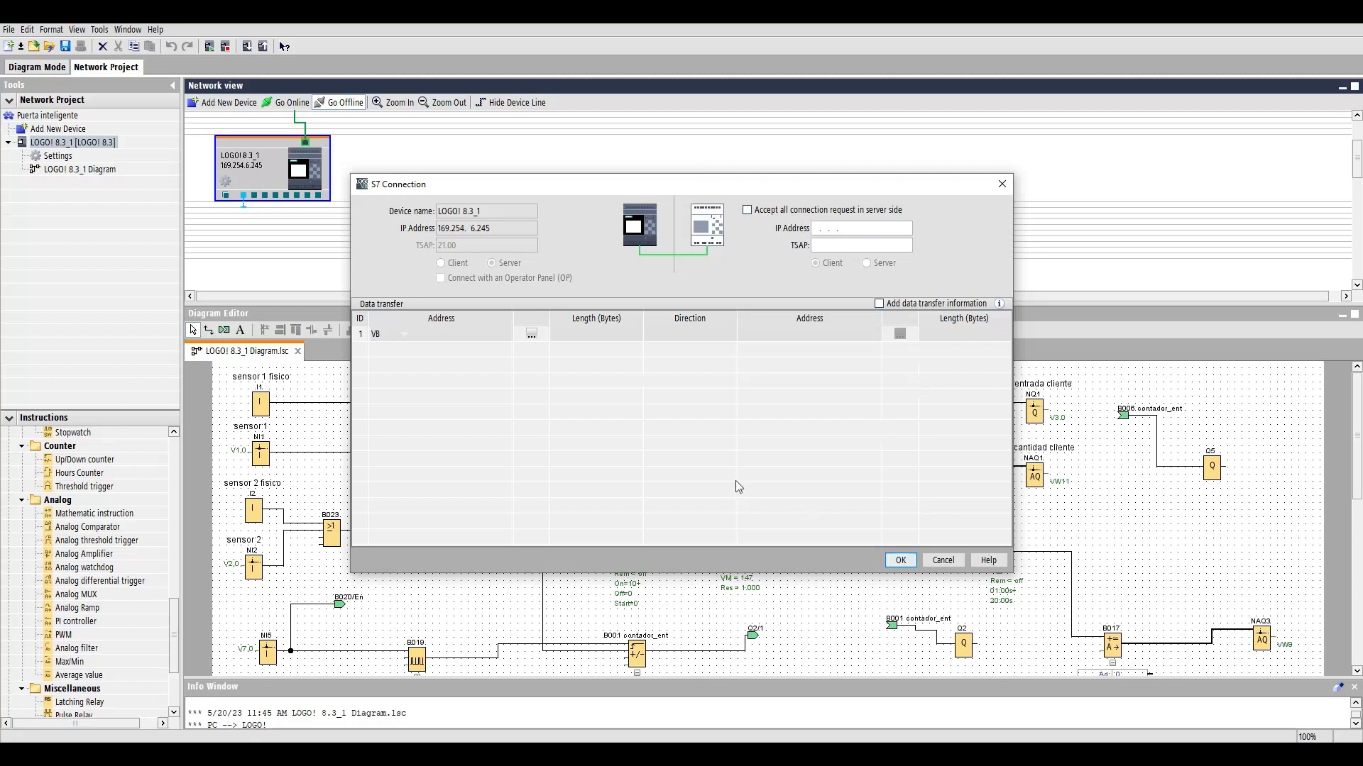
left_click(943, 560)
Review the settings of the device's existing S7 connection without changing them, and shrink the network view again
left_click(245, 210)
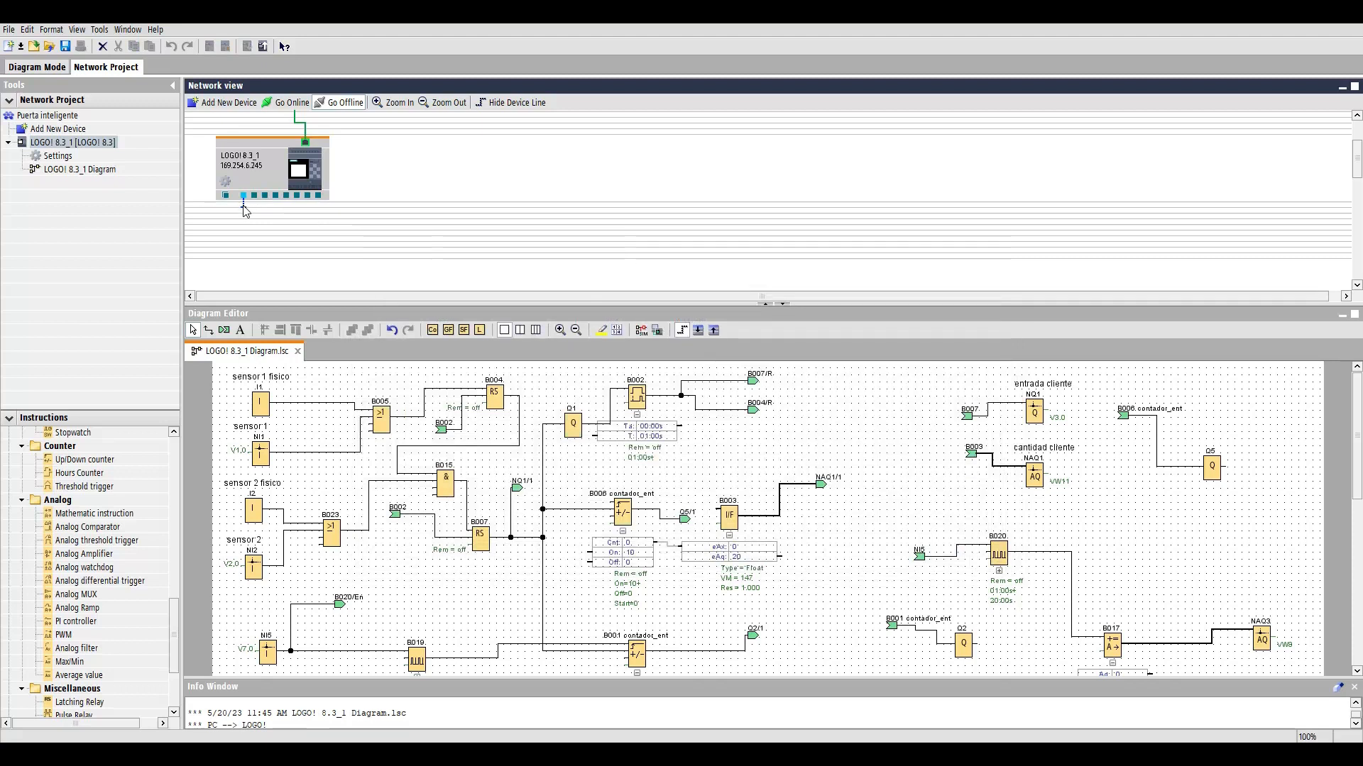
double_click(244, 208)
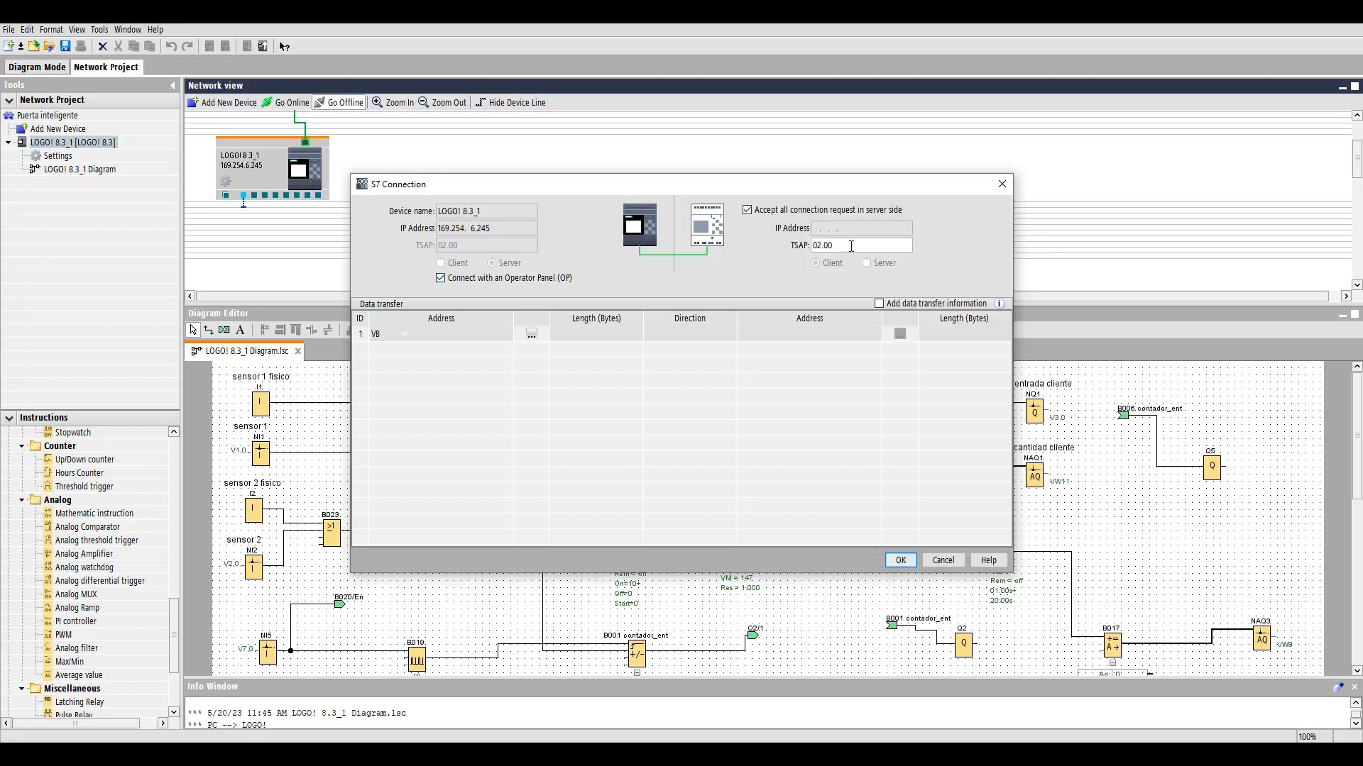
left_click(945, 566)
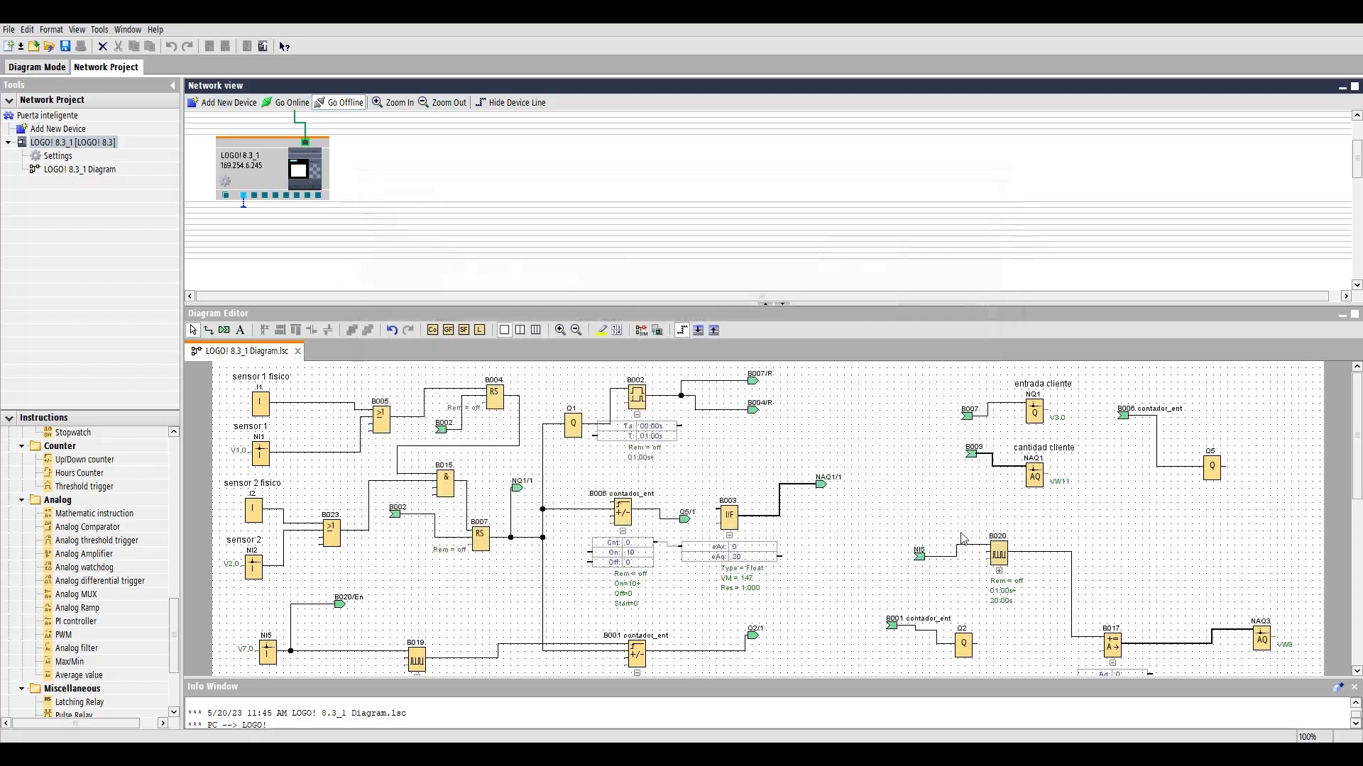
left_click_drag(748, 304, 724, 181)
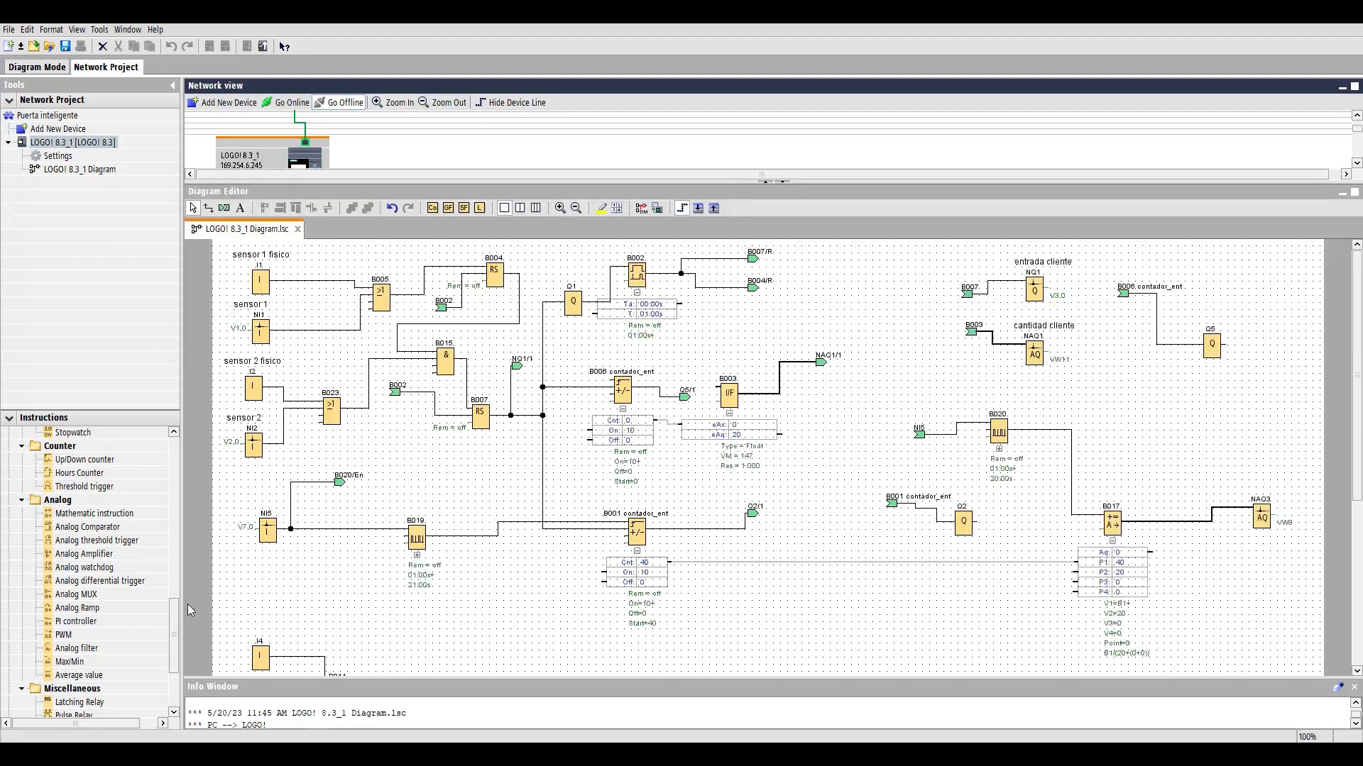
Locate the network input, network analog input, network output and network analog output blocks among the instructions
scroll(171, 611, "up", 6)
scroll(164, 553, "up", 6)
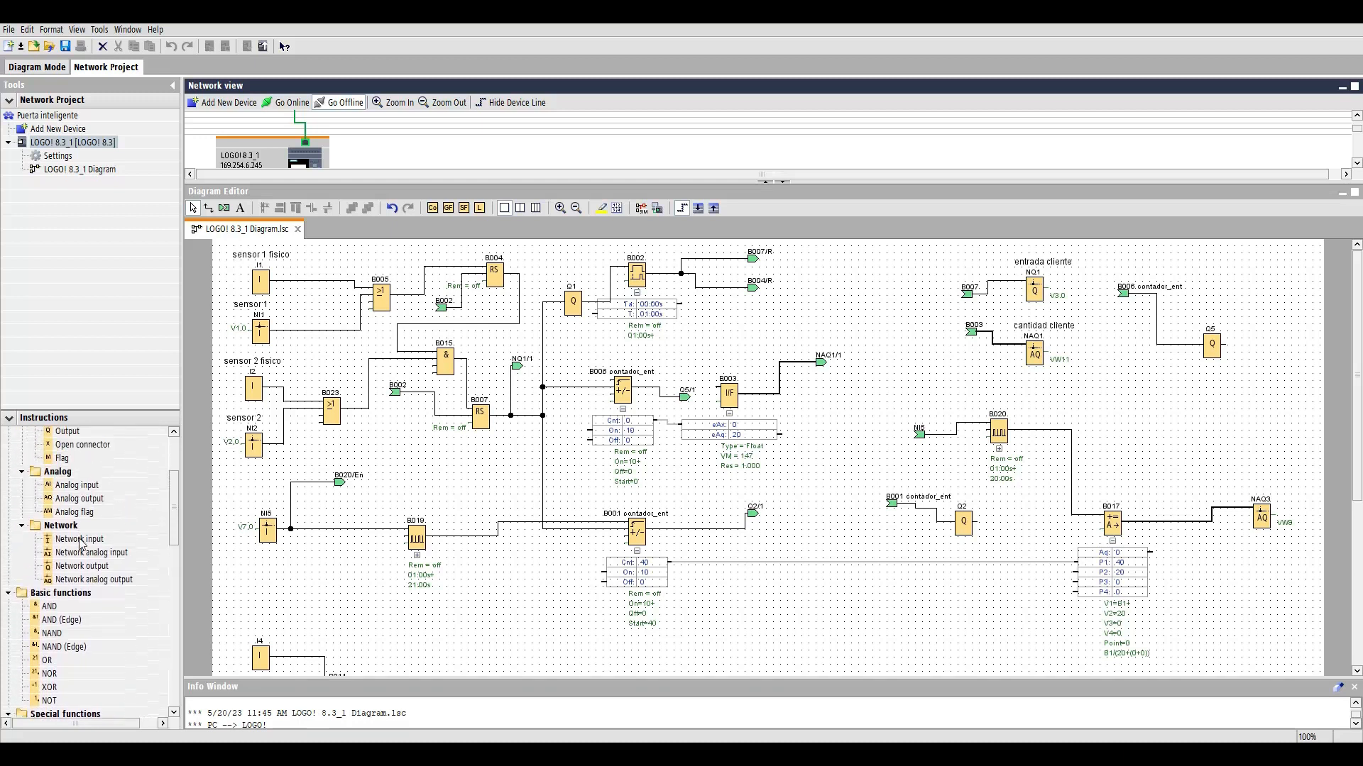
left_click(80, 539)
left_click(84, 554)
left_click(83, 566)
left_click(86, 579)
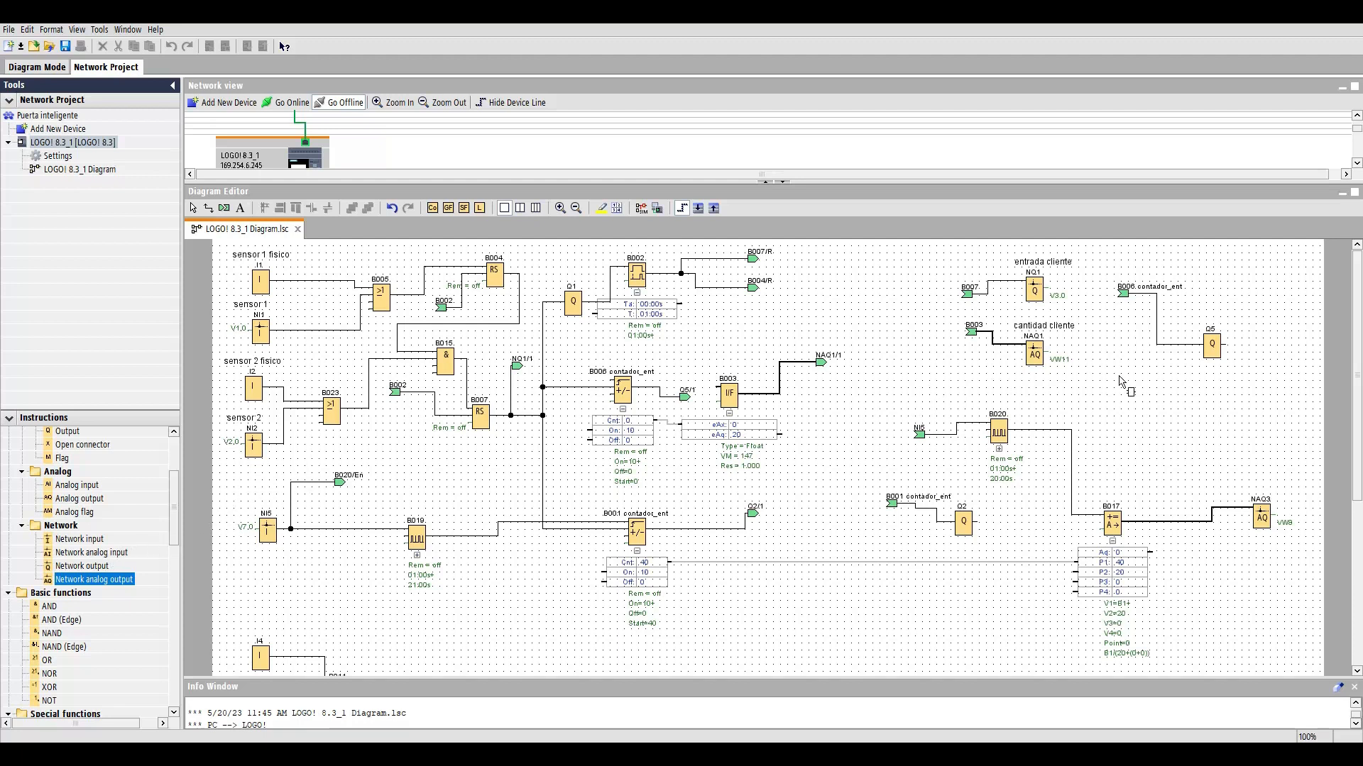
Move the network output NQ1, labelled "entrada cliente", slightly to the right in the diagram
left_click(1039, 306)
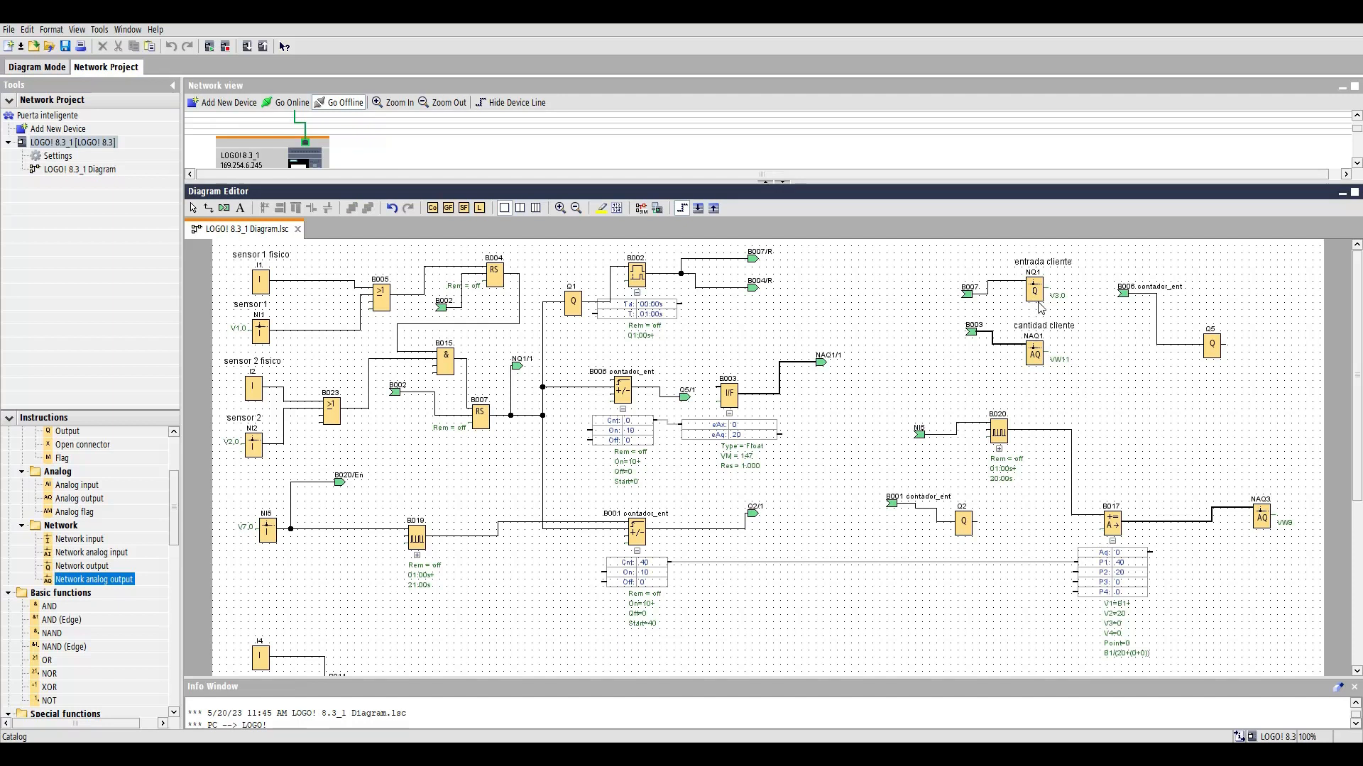
left_click(1034, 295)
left_click_drag(1031, 287, 1038, 288)
left_click(1036, 313)
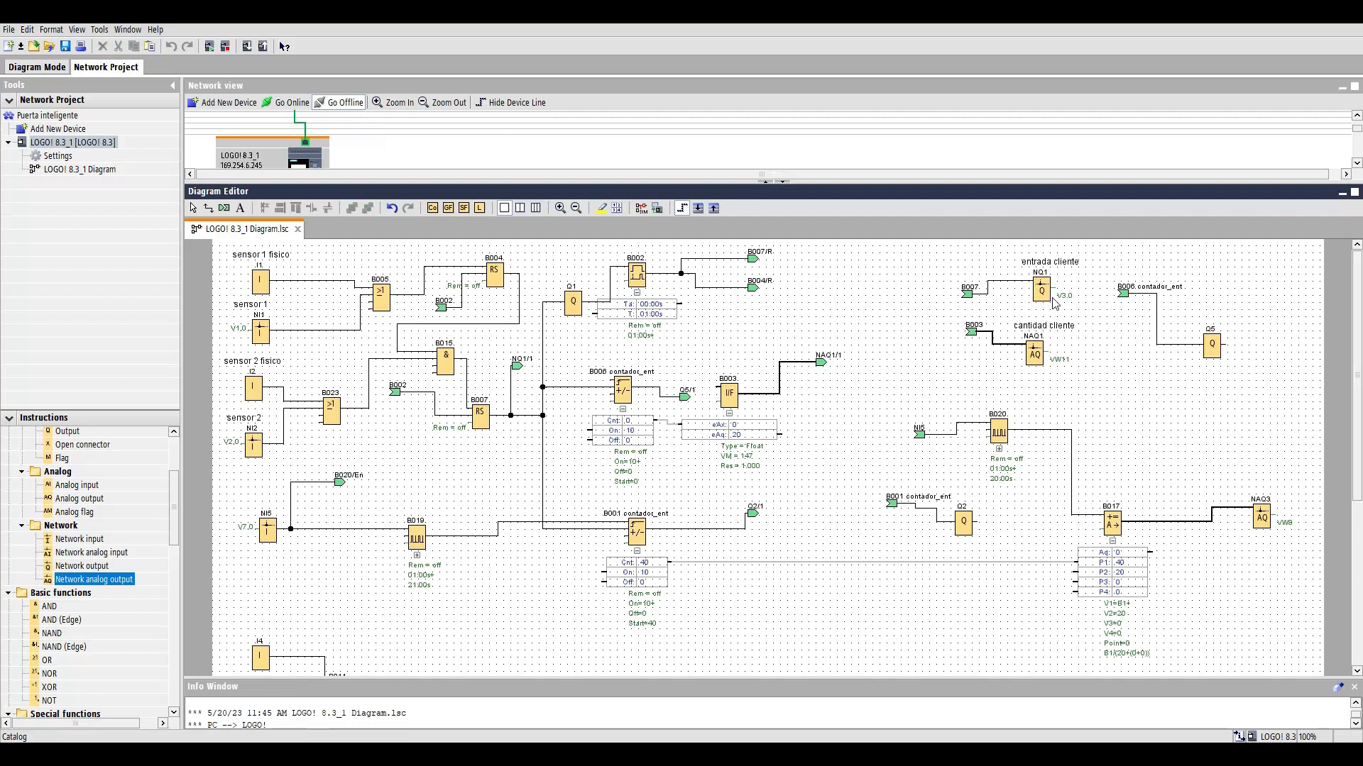
Review the local variable memory byte and bit assigned to network output NQ1 without changing them
double_click(1048, 298)
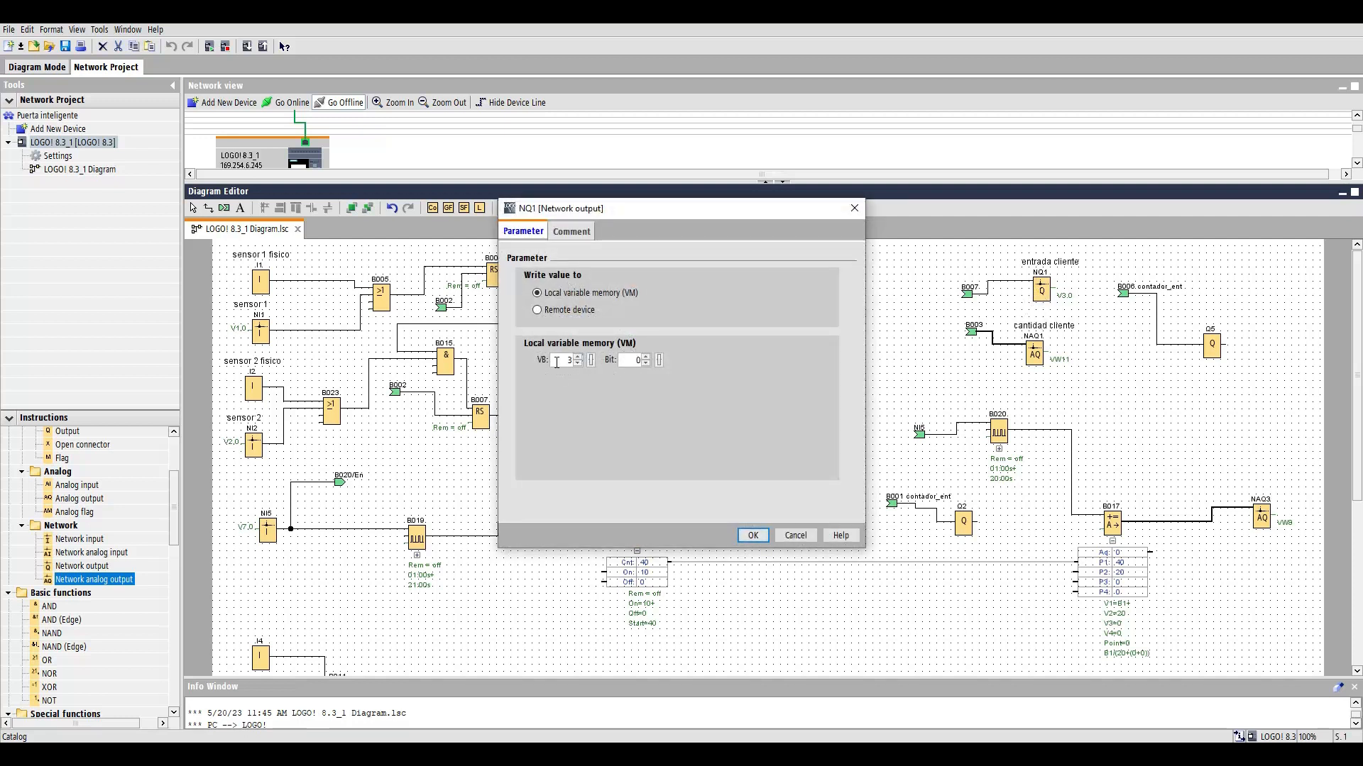
key("Tab")
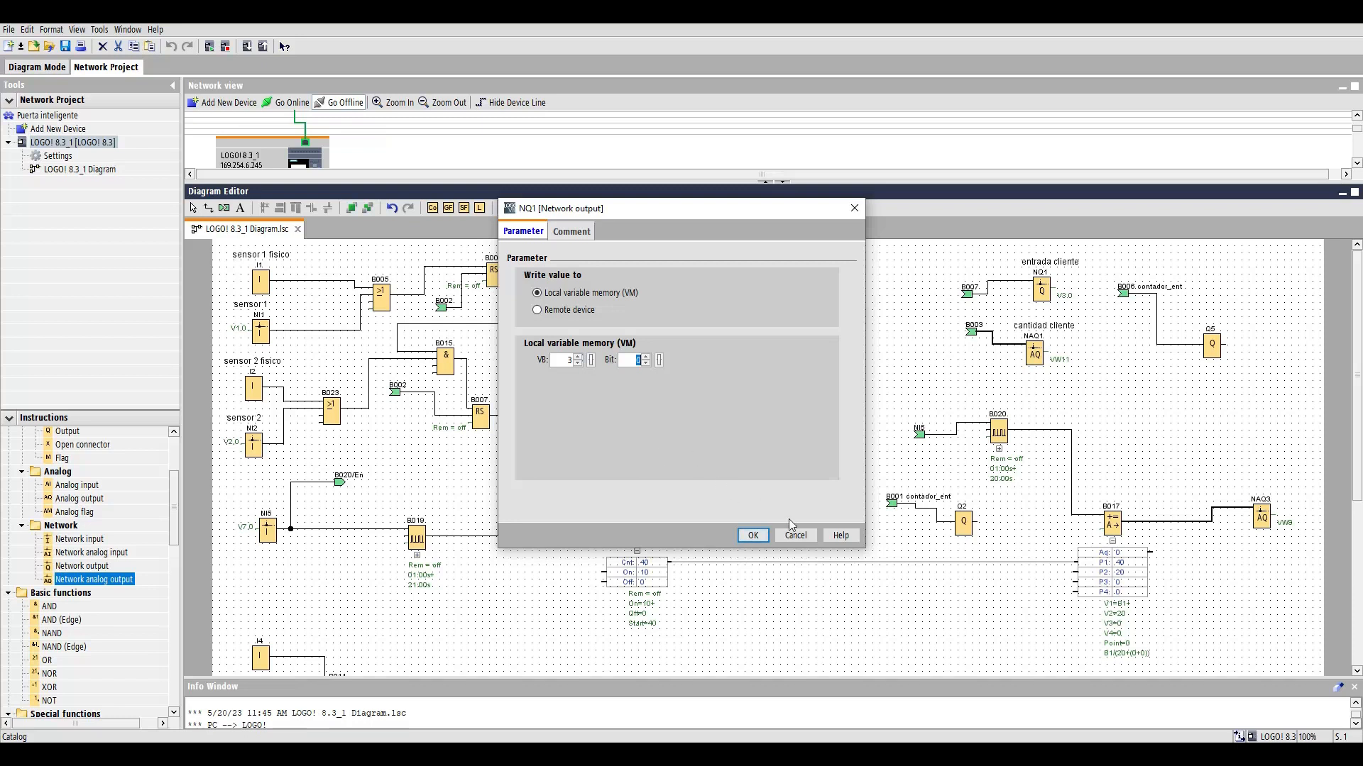
left_click(796, 536)
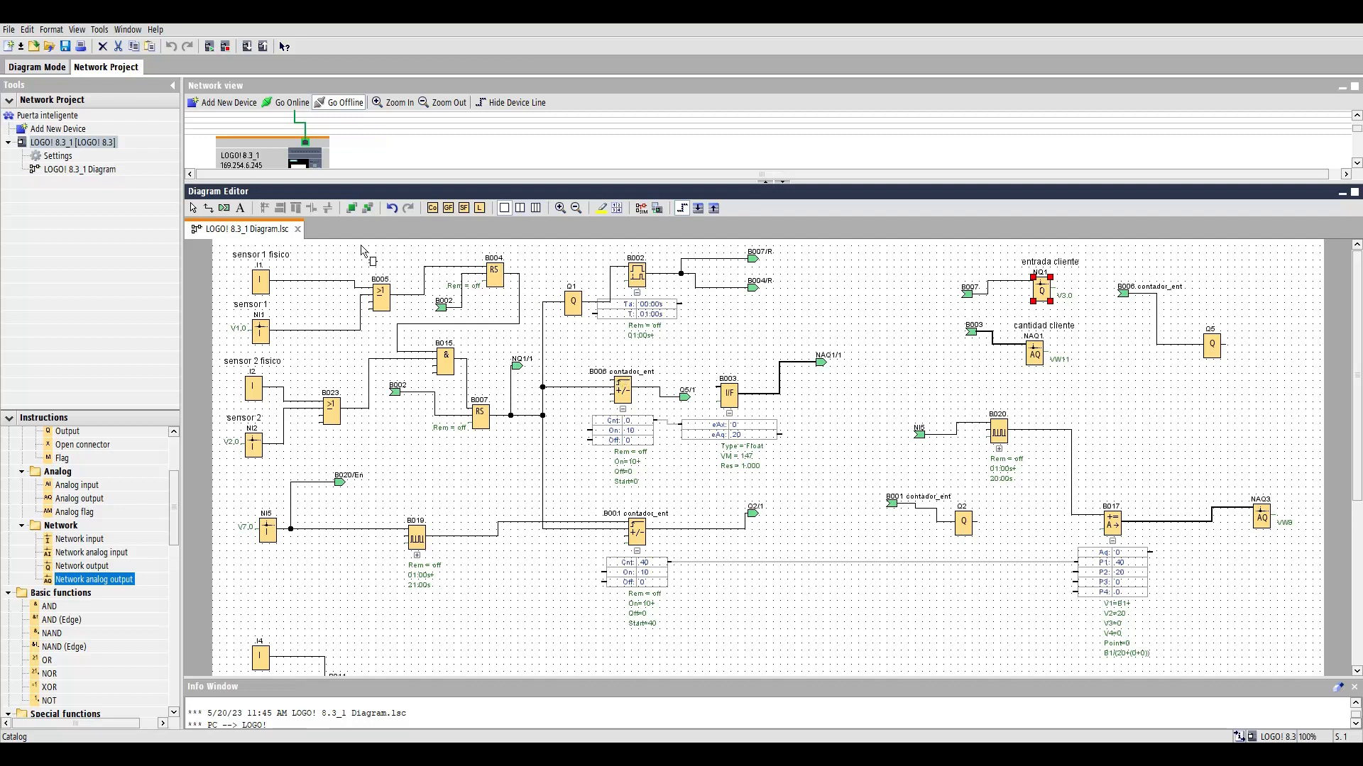
Review the blocks, parameters and memory addresses in the Parameter VM Mapping and leave them unchanged
left_click(97, 32)
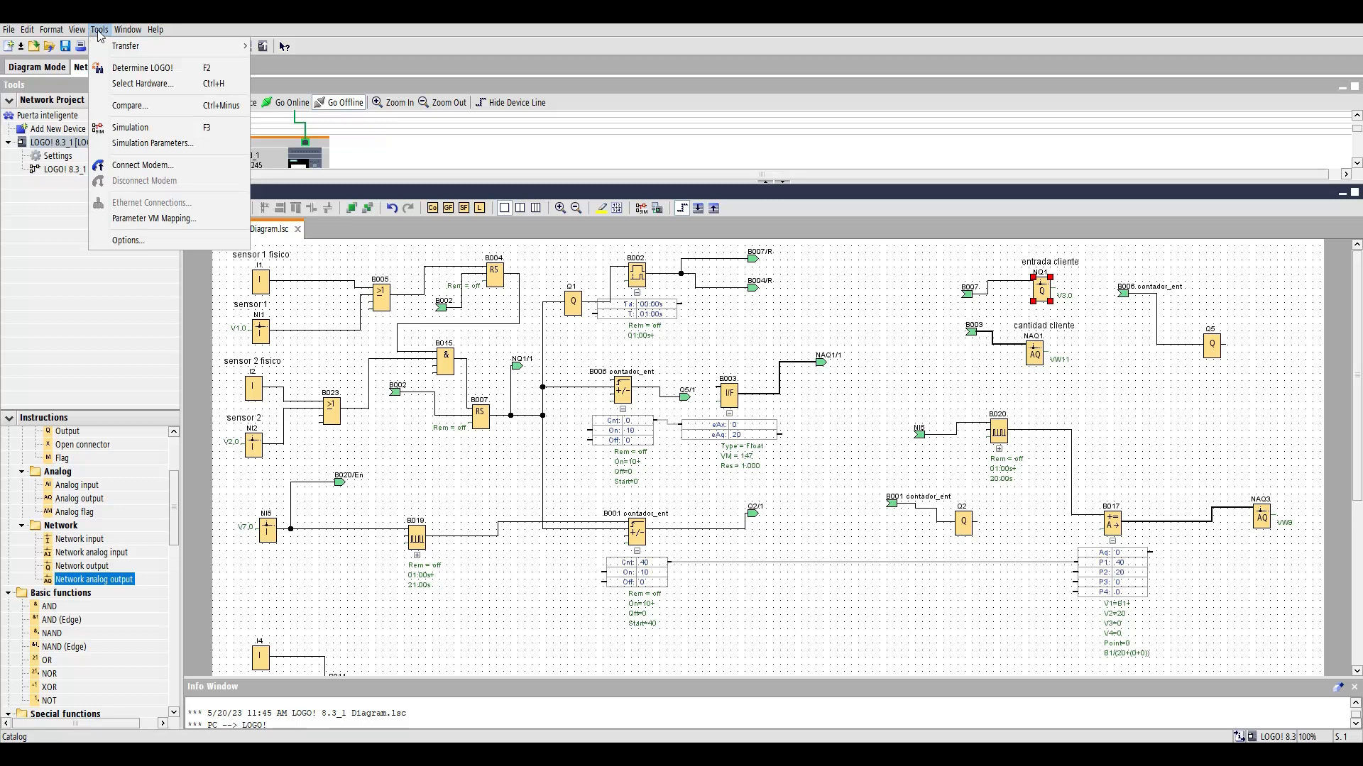
left_click(174, 222)
left_click_drag(926, 85, 688, 179)
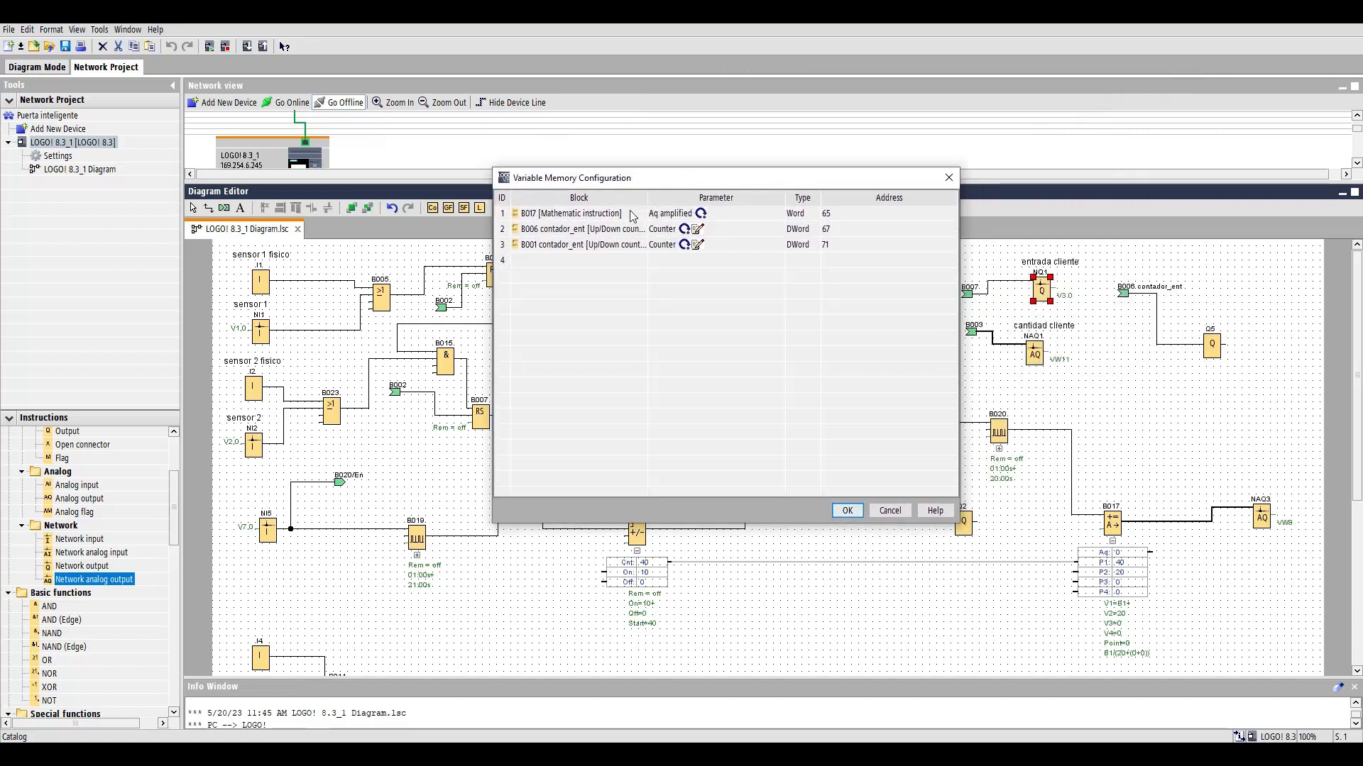
left_click(854, 220)
left_click(859, 234)
left_click(860, 244)
left_click(857, 214)
left_click(859, 229)
left_click(859, 247)
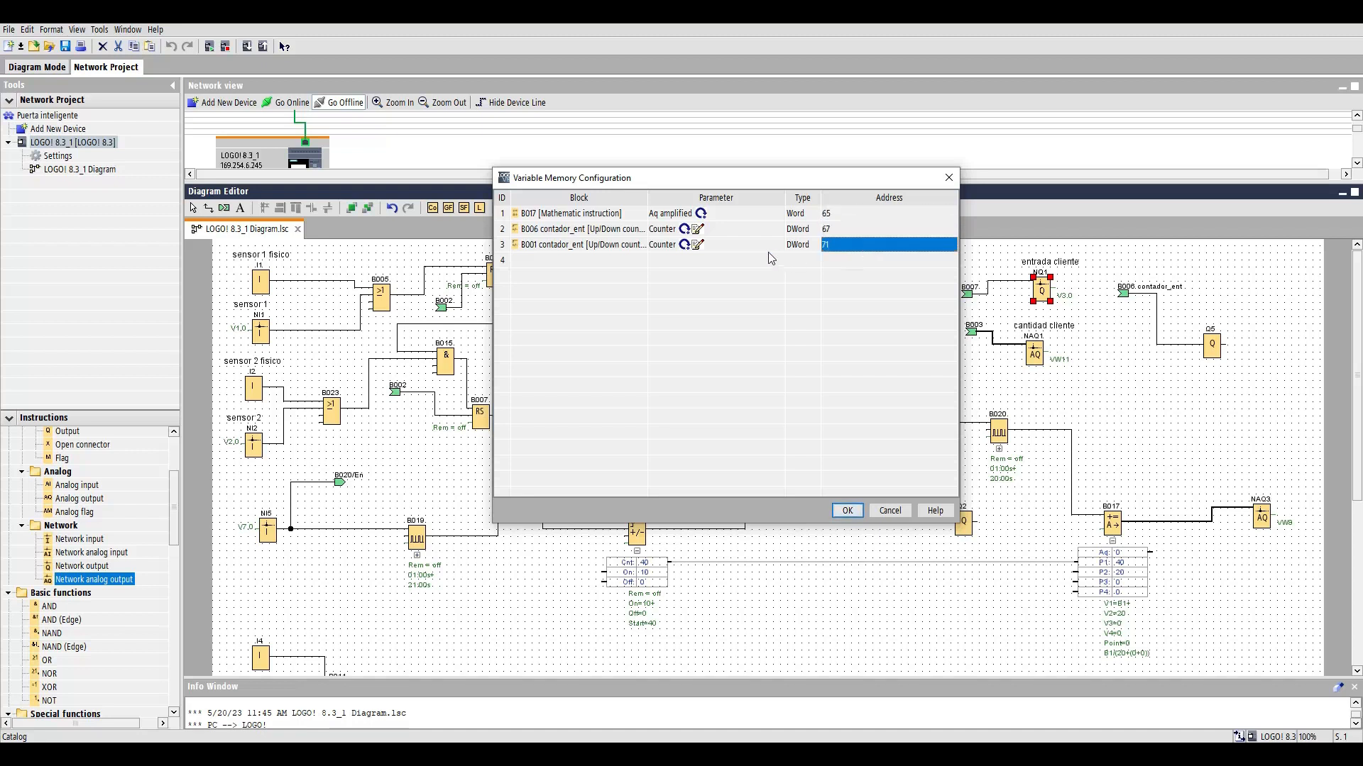
left_click(741, 216)
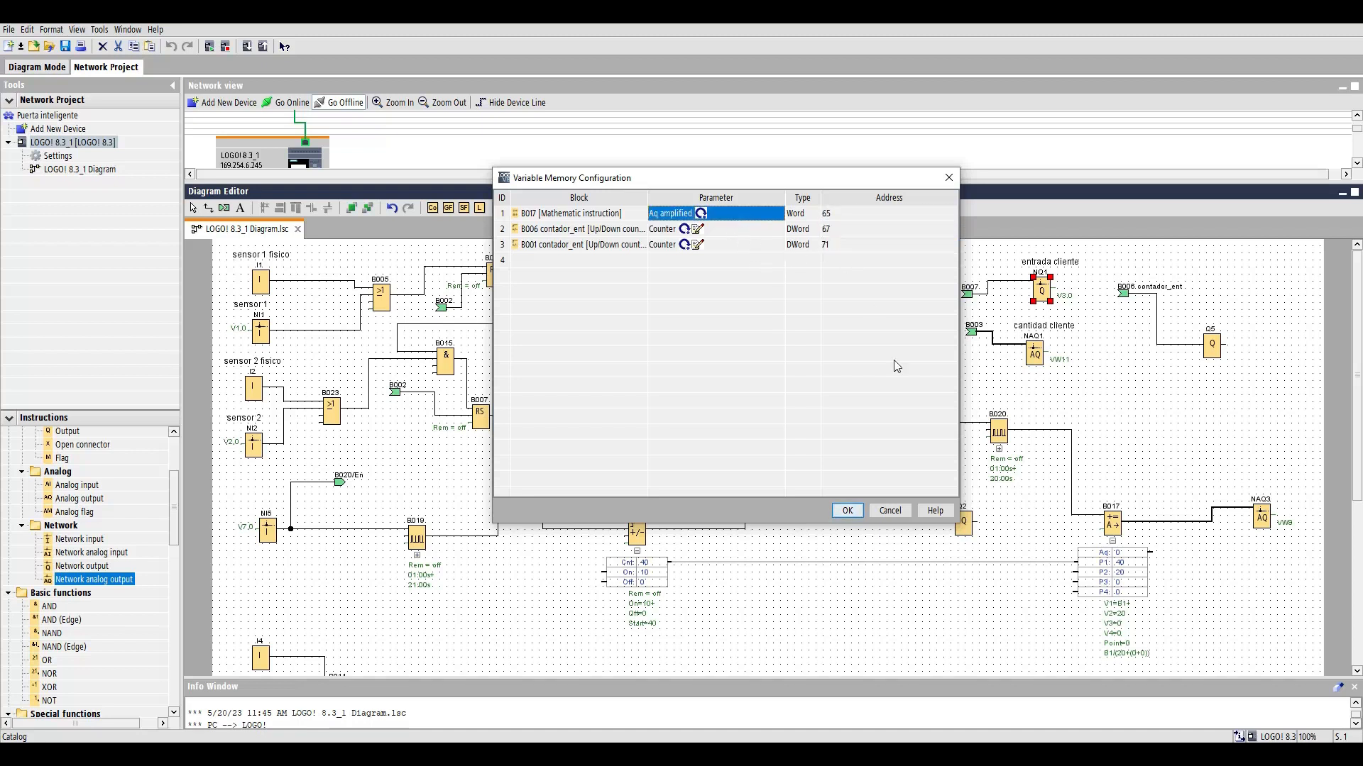
left_click(891, 511)
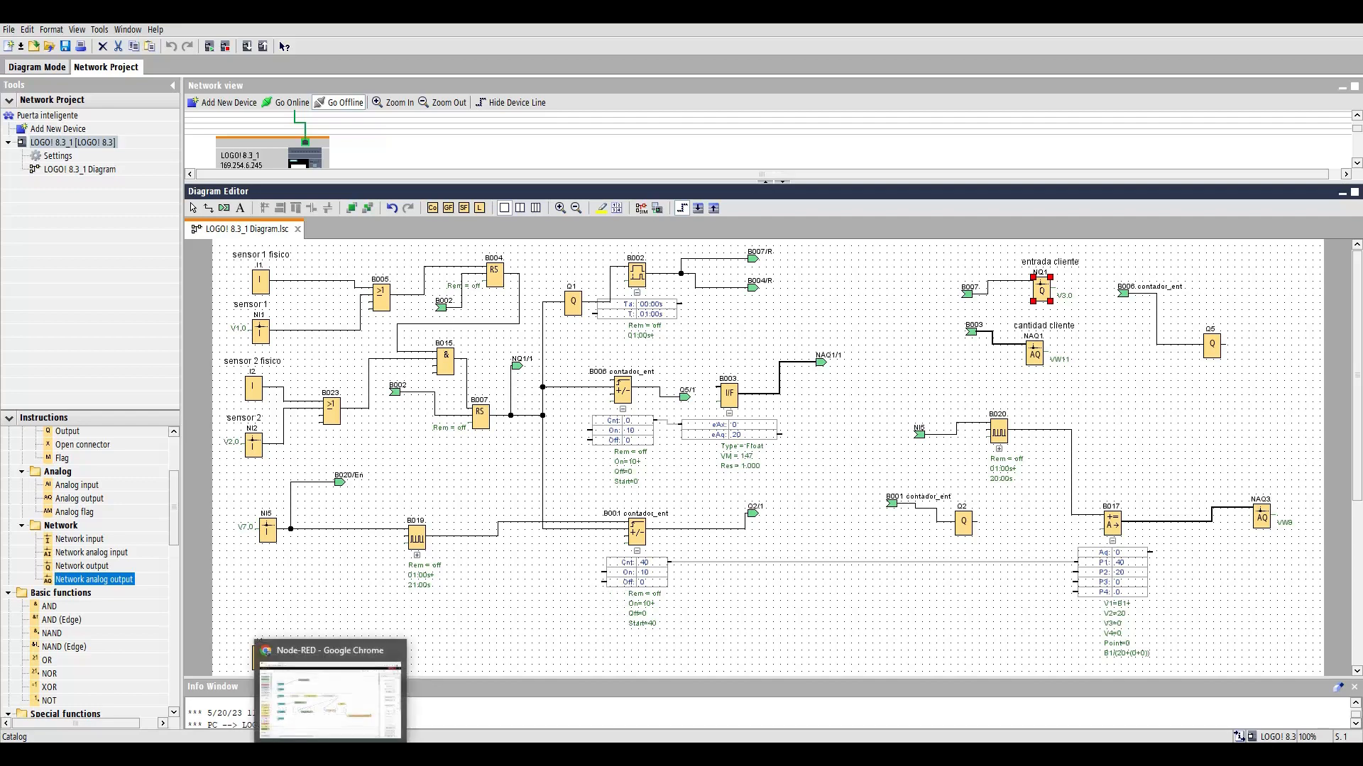
Switch to Node-RED in Chrome and examine the Cantidad, Calculo and Sensor 2 Debug nodes of the Logo conexion flow
left_click(335, 753)
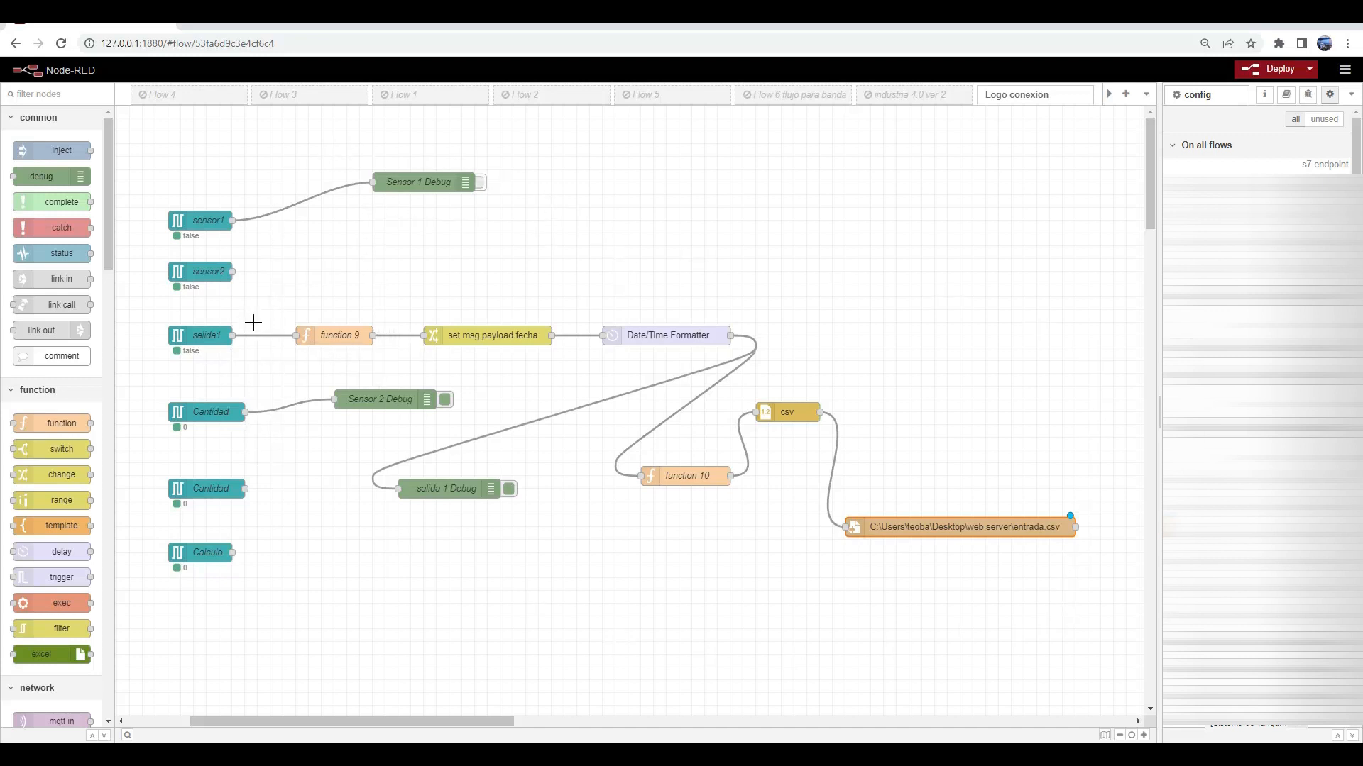
left_click(363, 402)
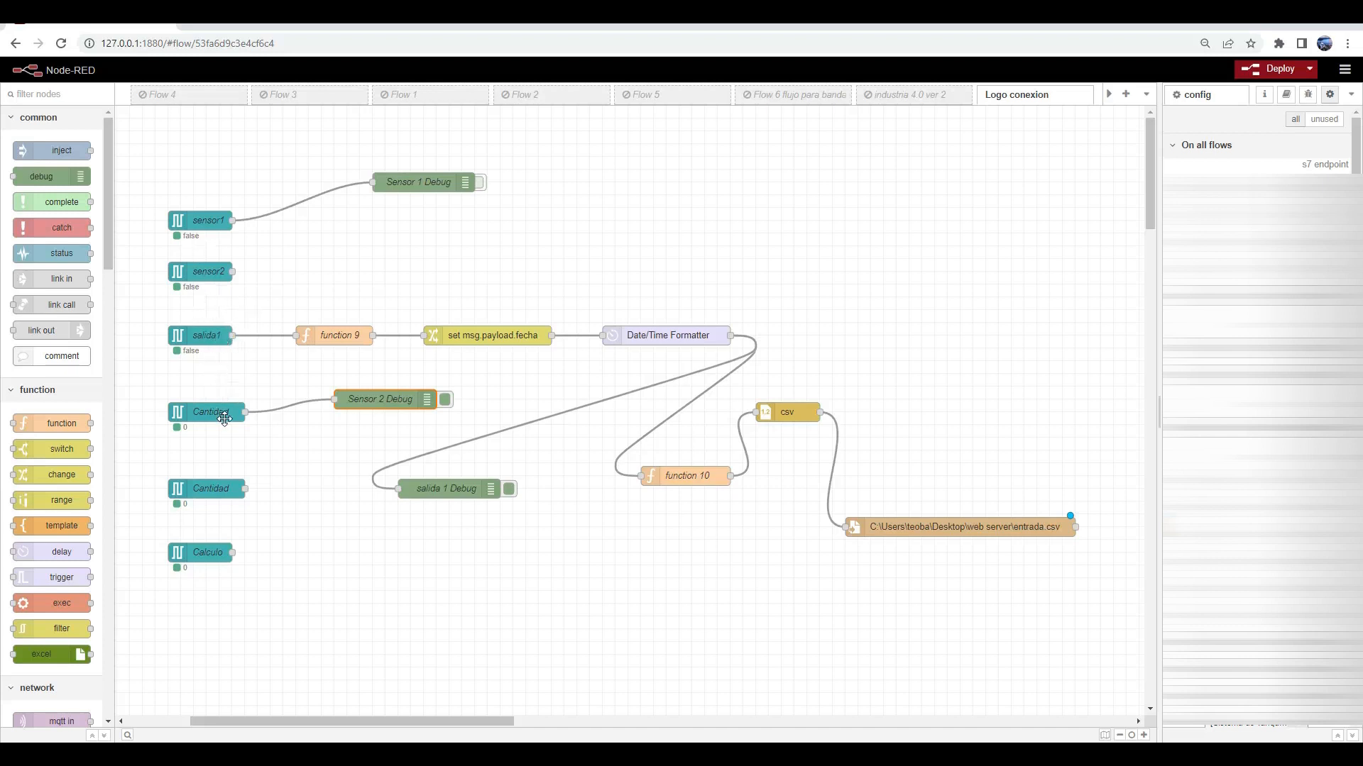
left_click(221, 489)
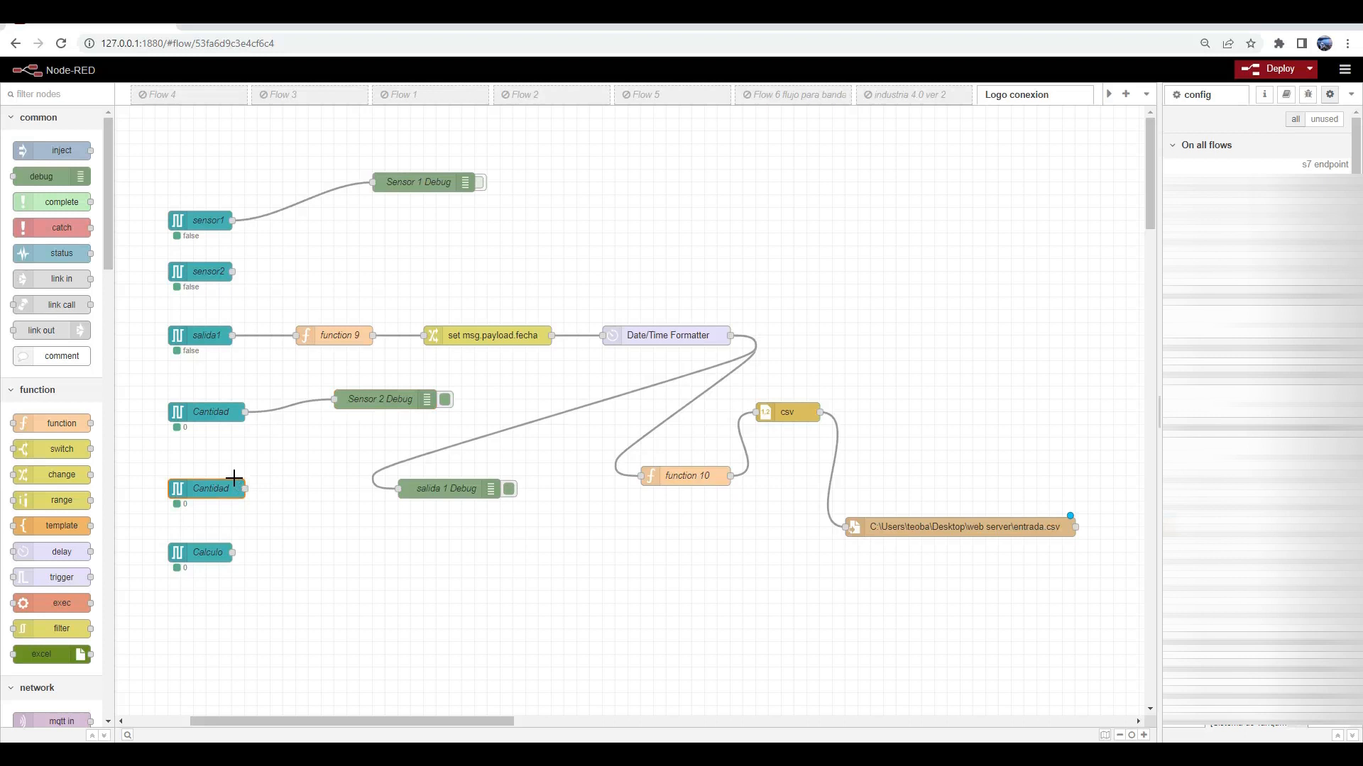
left_click(208, 409)
left_click(210, 491)
left_click(206, 553)
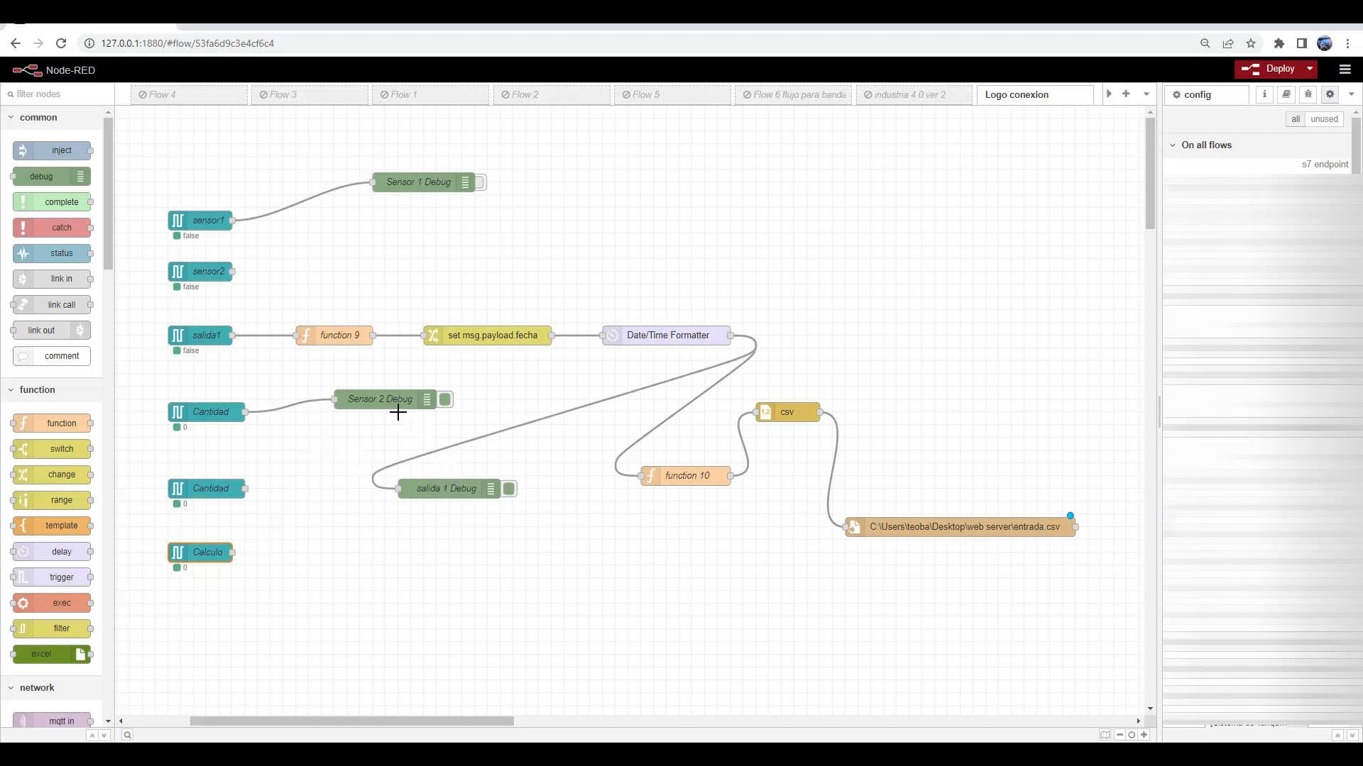
left_click(361, 396)
Search the palette's installable modules for "s7" and close the user settings without installing anything
left_click(1345, 69)
left_click(1220, 298)
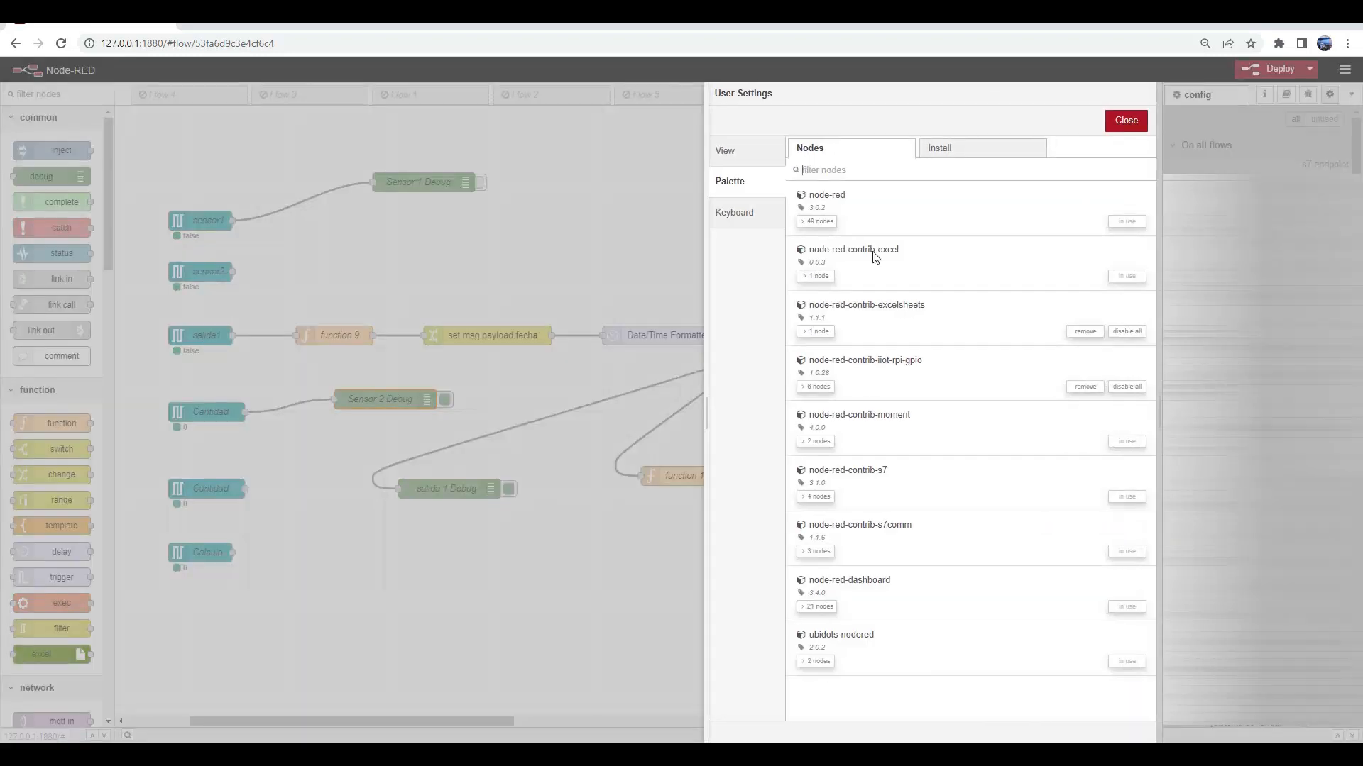
left_click(946, 146)
left_click(897, 198)
type("s")
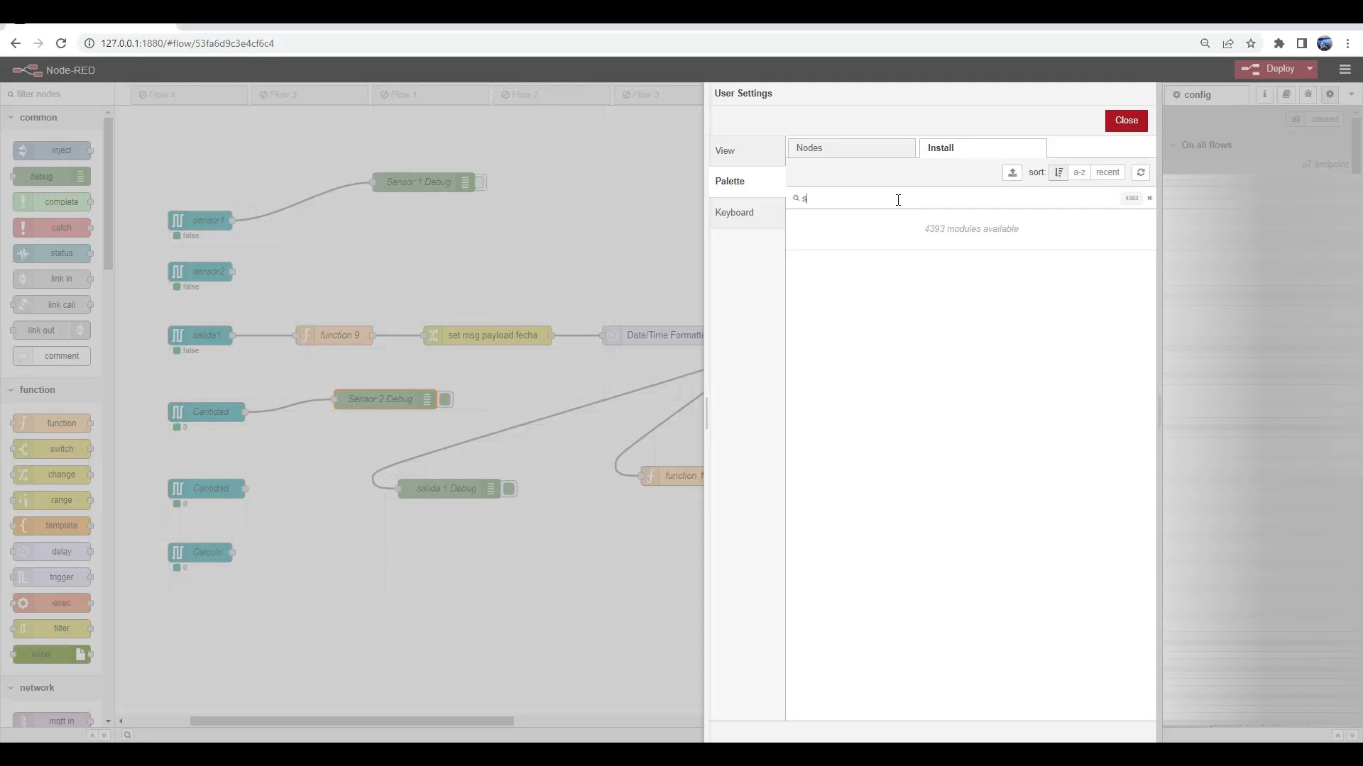
type("7")
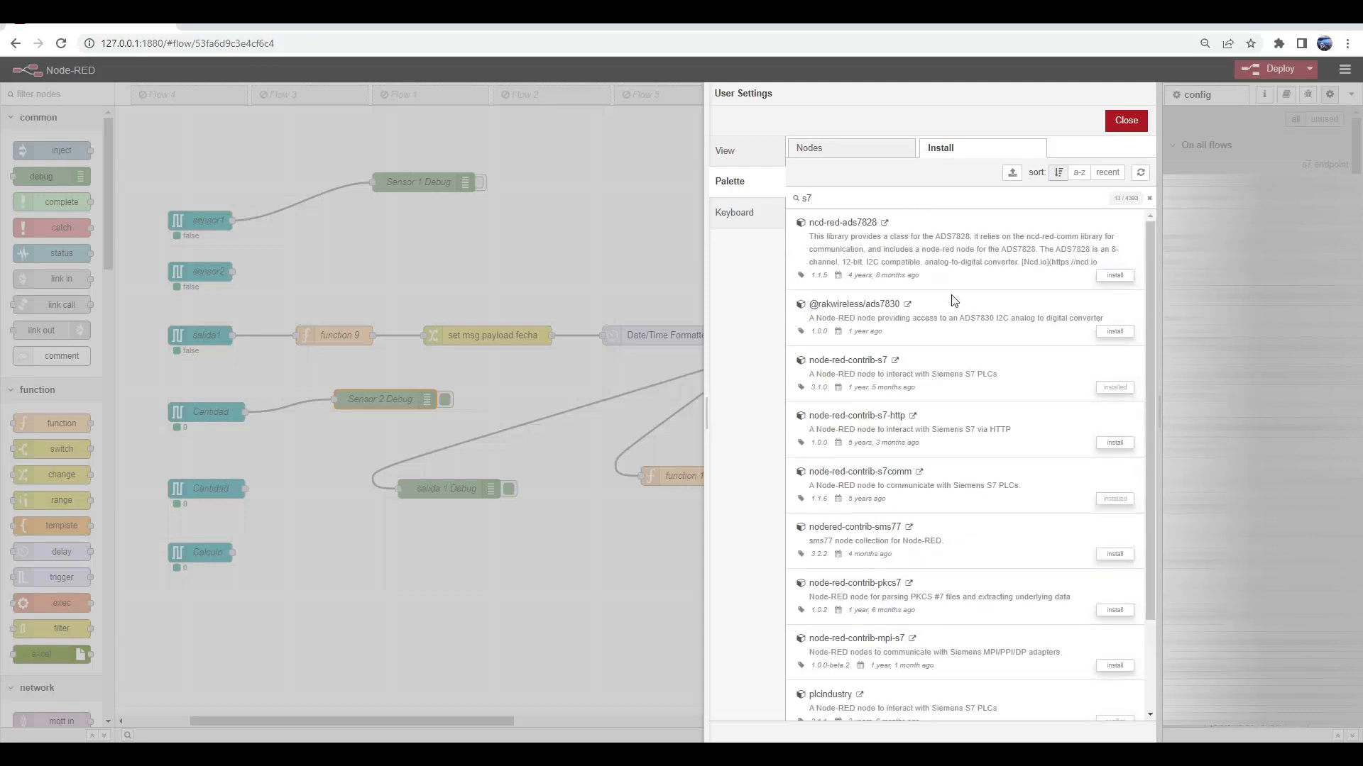
left_click(1127, 121)
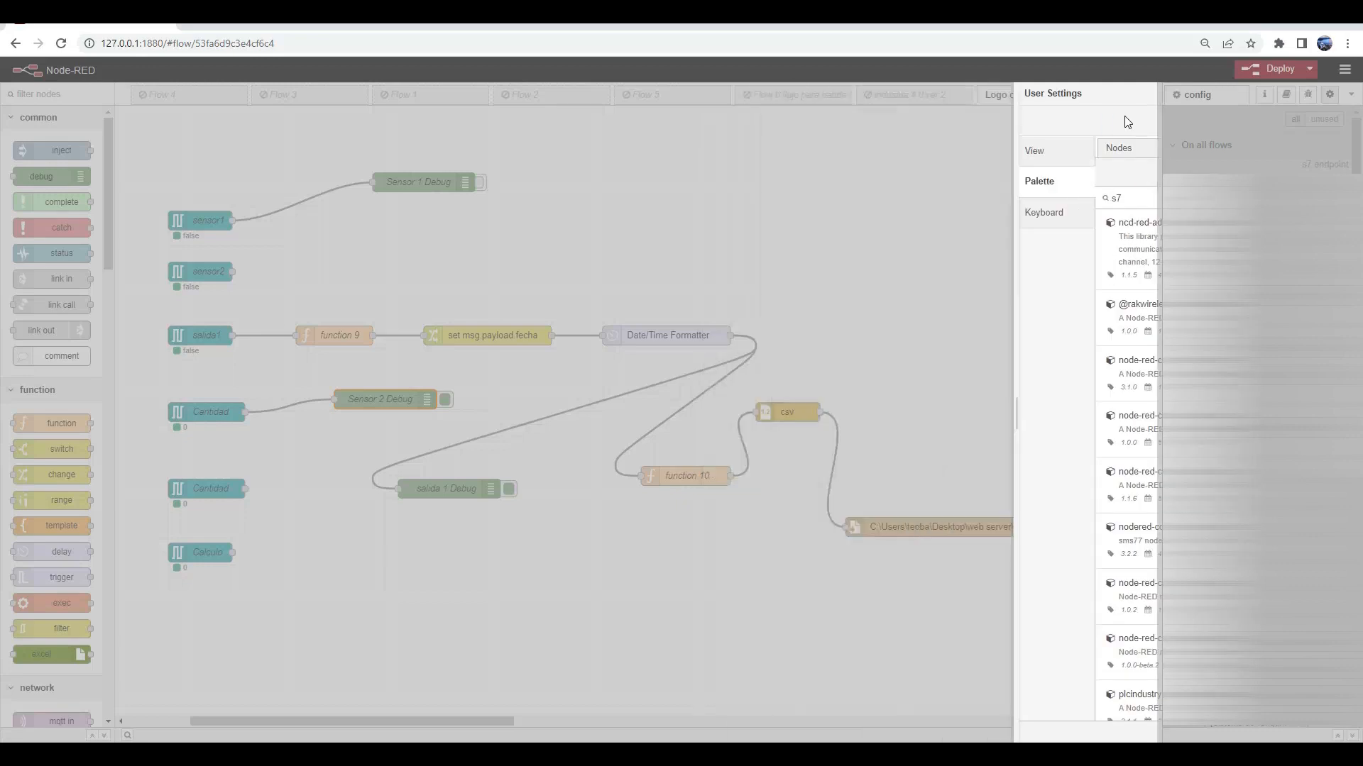
Open the Logo Conexion endpoint of the sensor1 node and review its connection settings and variable list
scroll(114, 264, "down", 5)
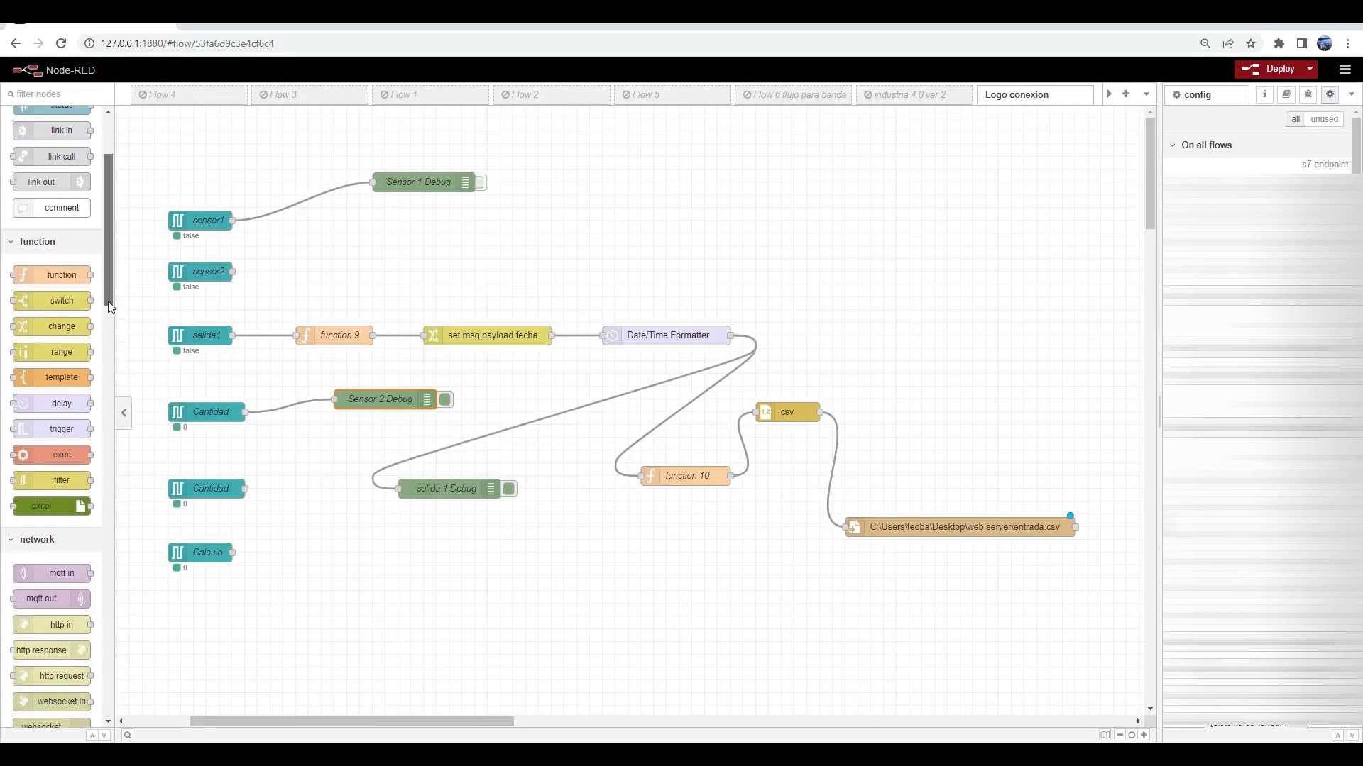
left_click(199, 220)
double_click(198, 220)
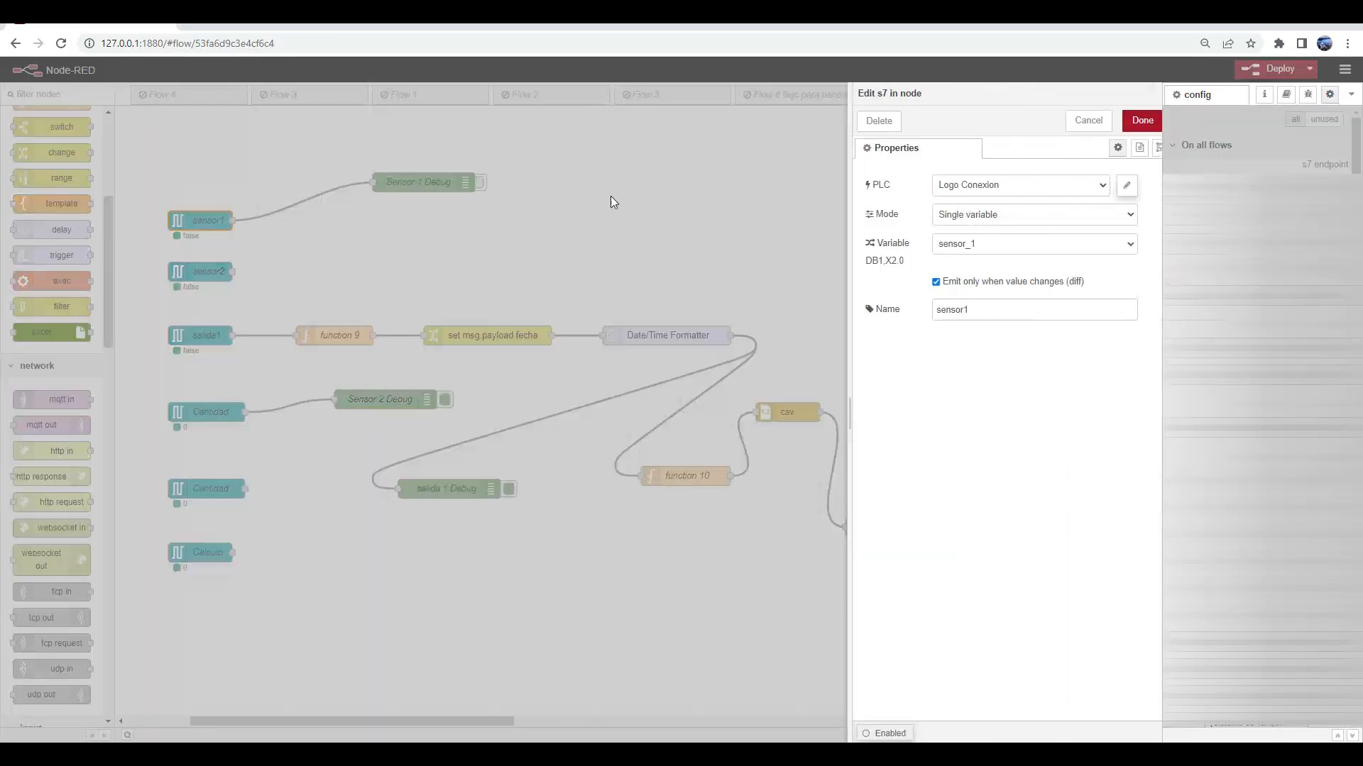
left_click(1107, 186)
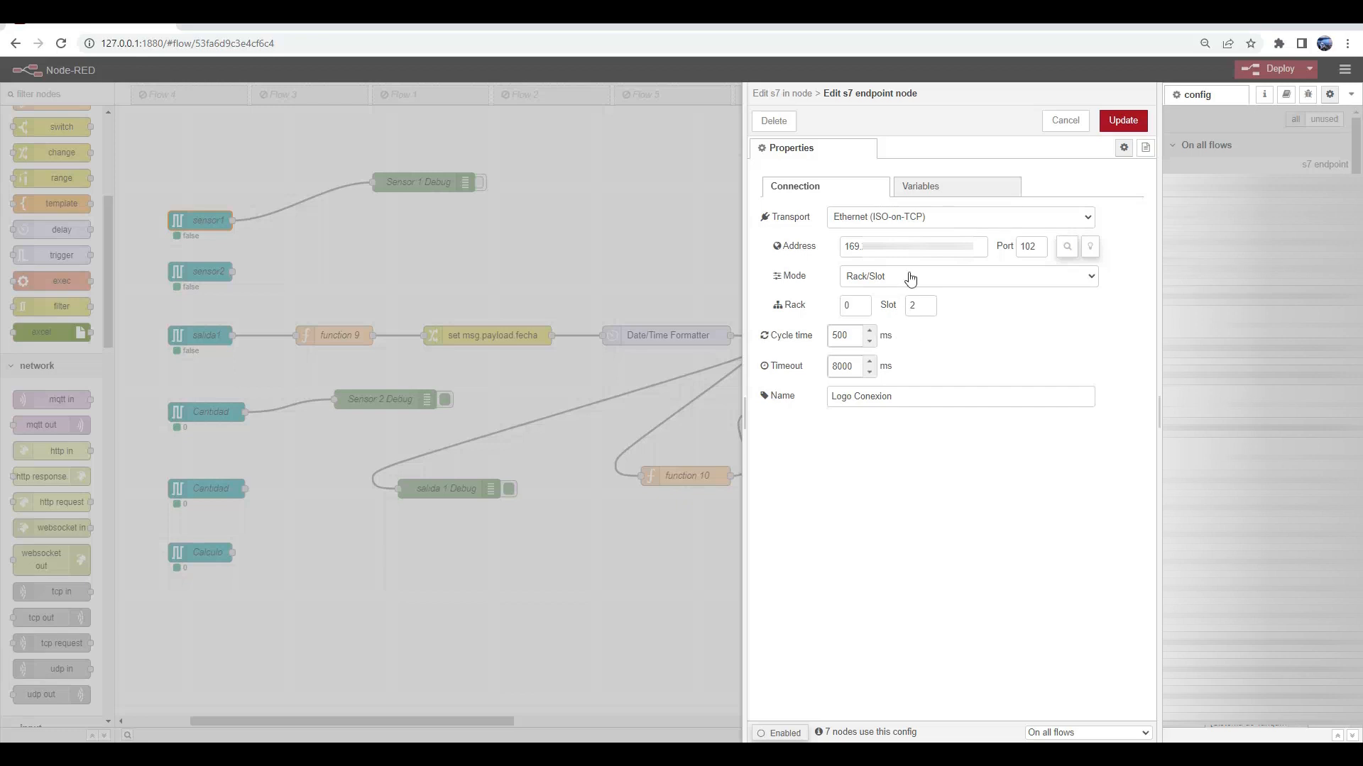
left_click(938, 198)
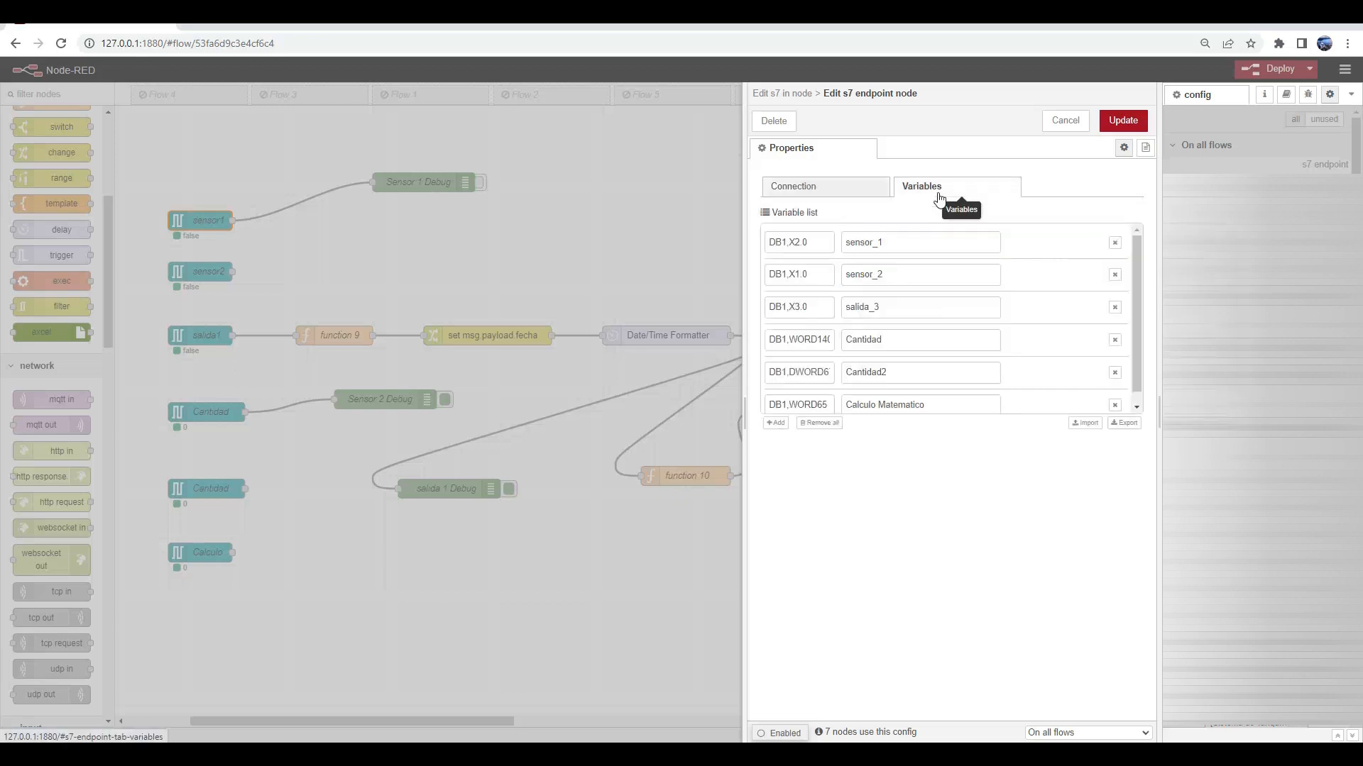
scroll(1136, 304, "down", 1)
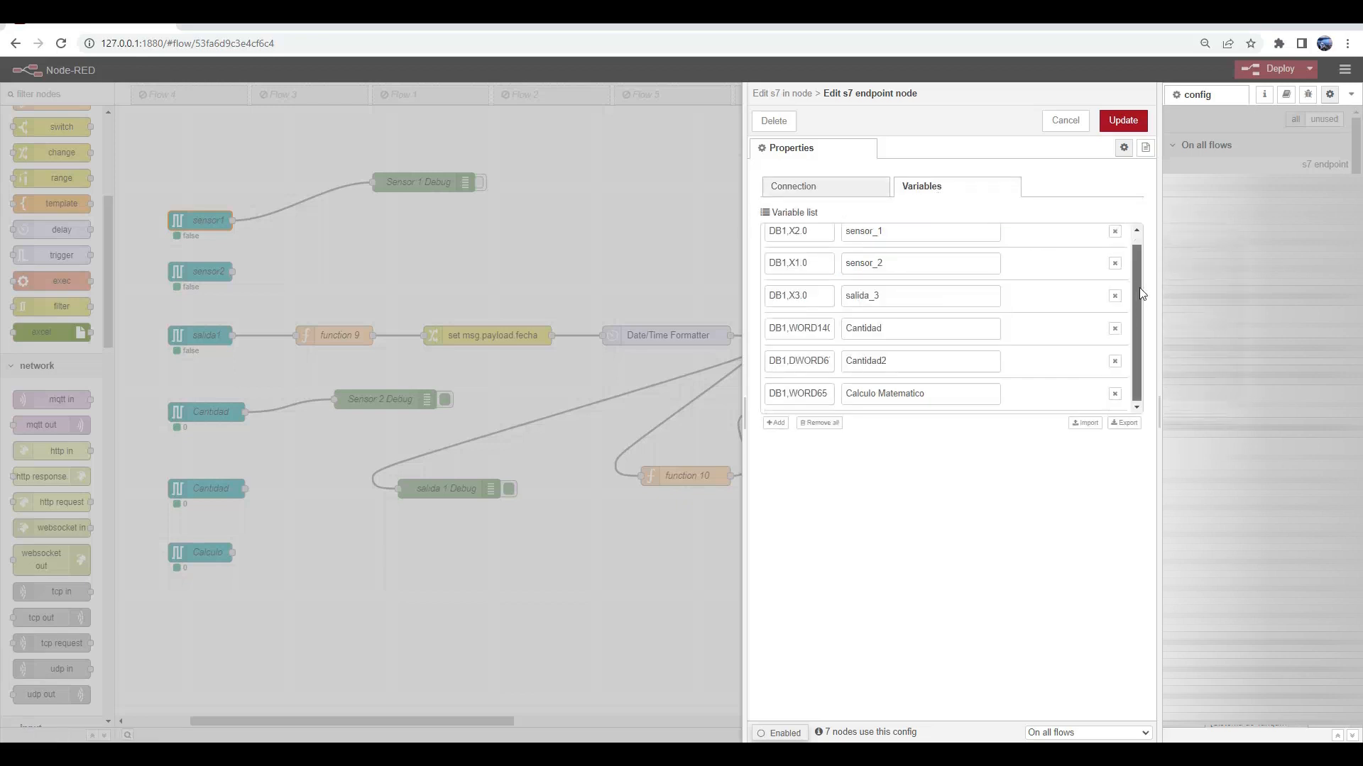
In the Logo Conexion variable list, set the sensor_1 address to DB1,X1.0 and the sensor_2 address to DB1,X2.0
scroll(1141, 293, "up", 1)
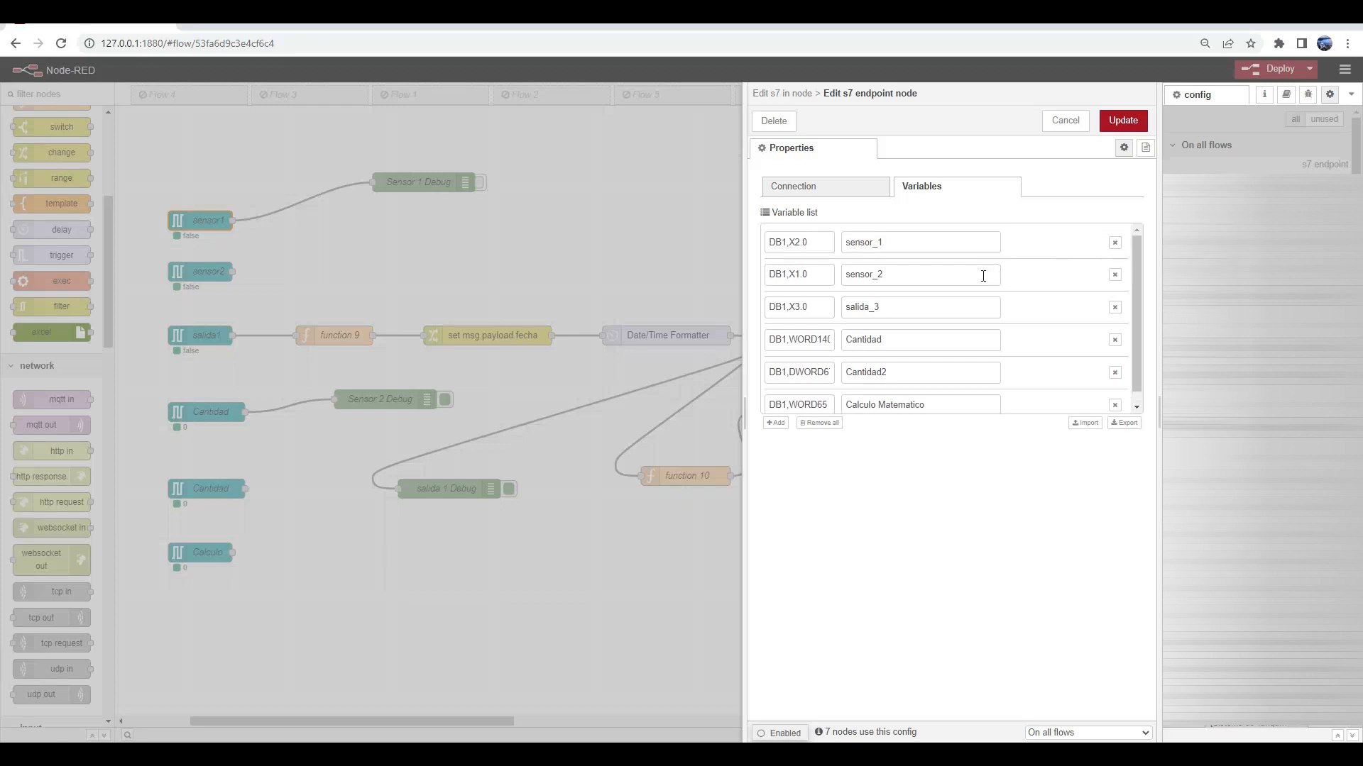
left_click(797, 242)
key("BackSpace")
type("1")
left_click(794, 275)
key("Delete")
type("2")
Review the addresses and names of the sensor_1, sensor_2 and salida_3 variables in the endpoint's list
left_click(828, 242)
left_click(909, 242)
left_click(826, 250)
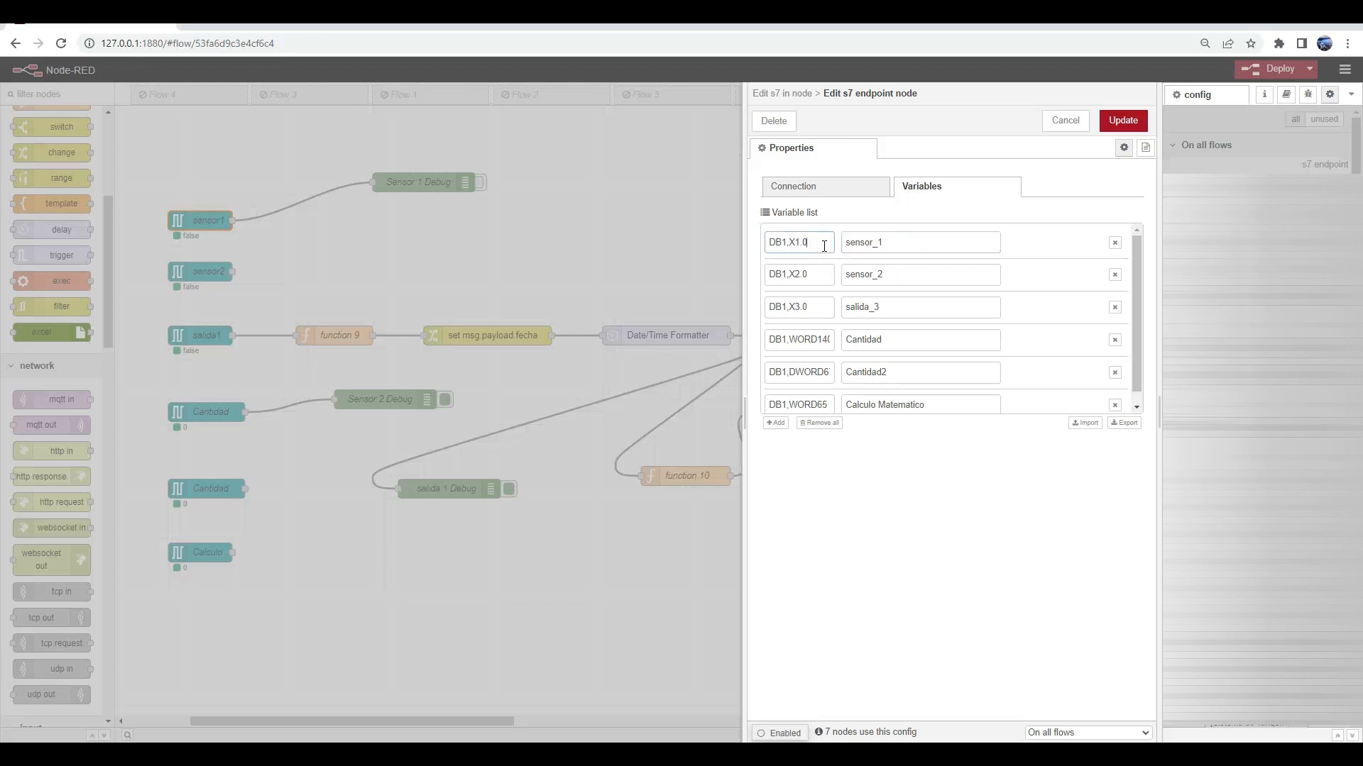
left_click(894, 245)
left_click(809, 244)
left_click(830, 277)
scroll(957, 338, "down", 1)
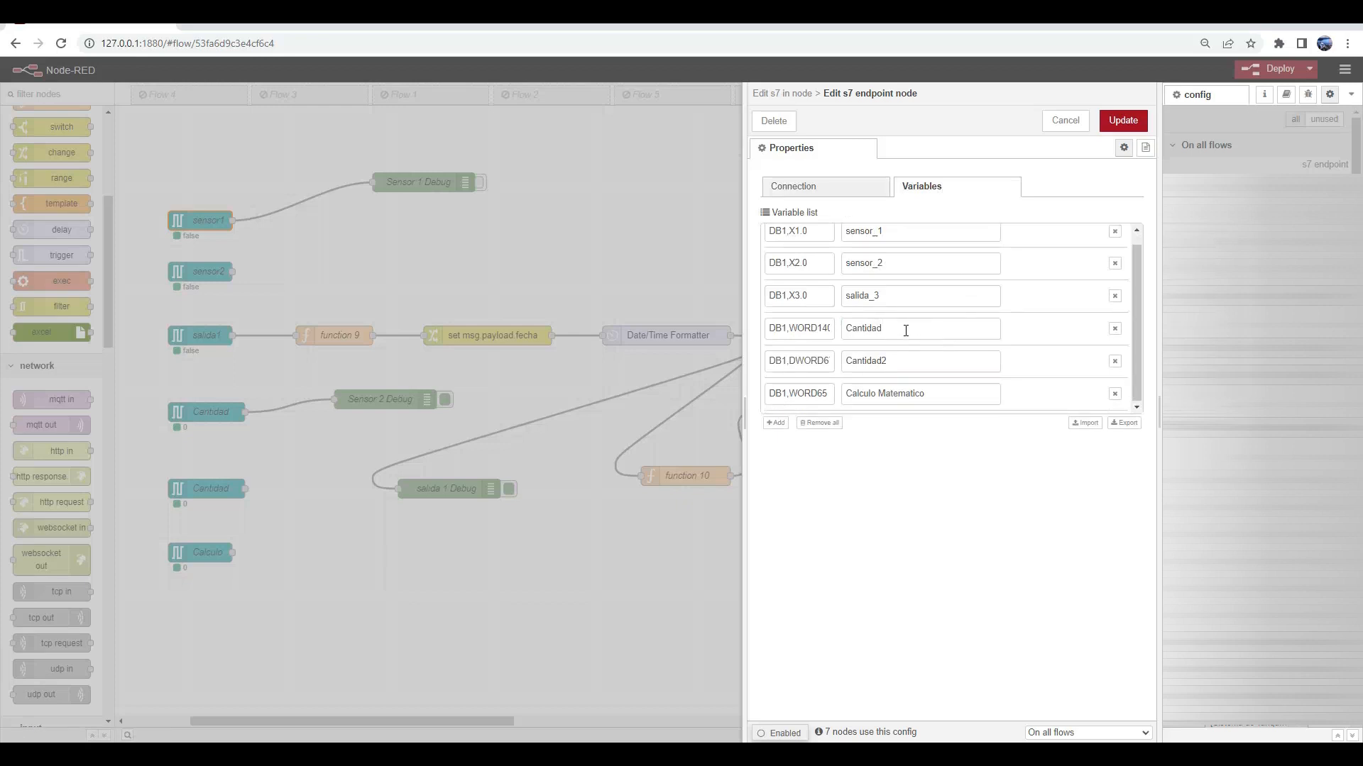
left_click(888, 291)
left_click(819, 294)
key("End")
key("alt+Tab")
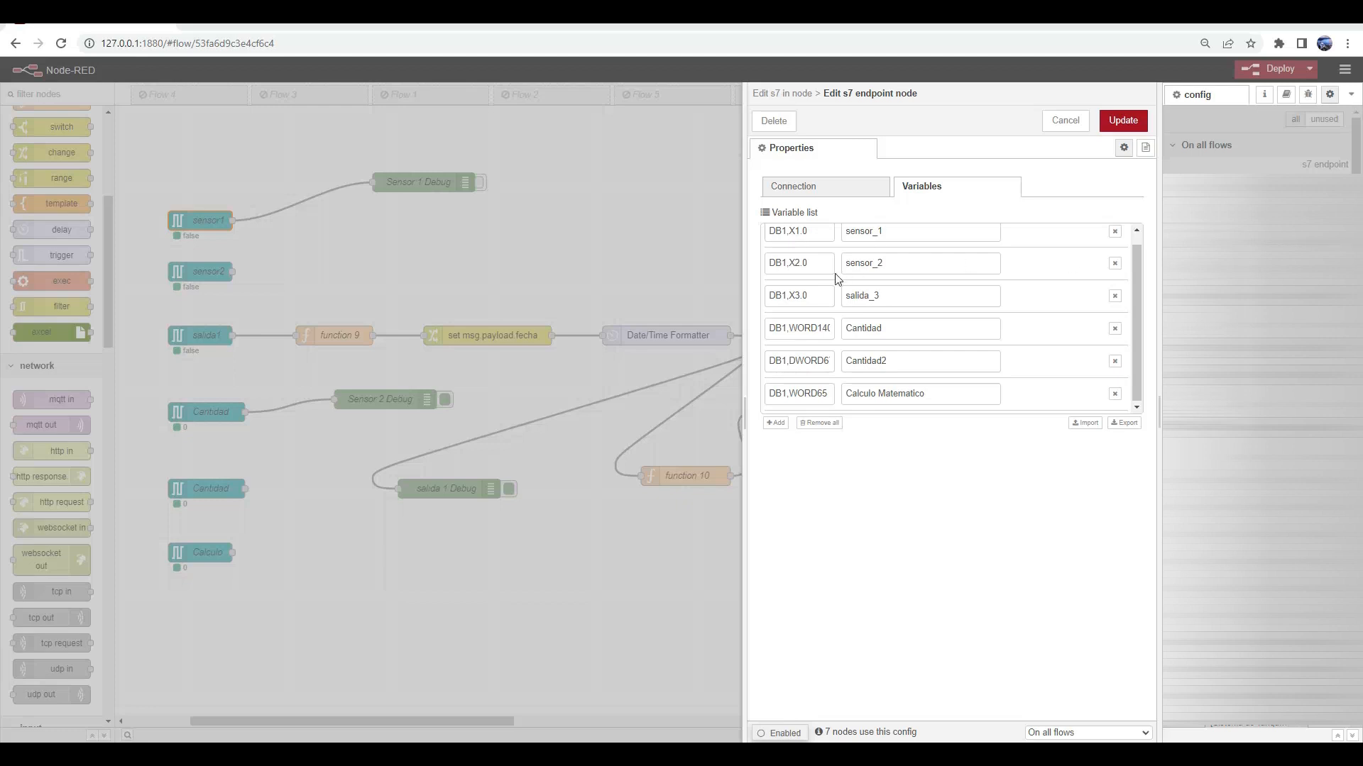
Inspect the full WORD address of the Cantidad variable through to its last digits
left_click(823, 328)
type("0")
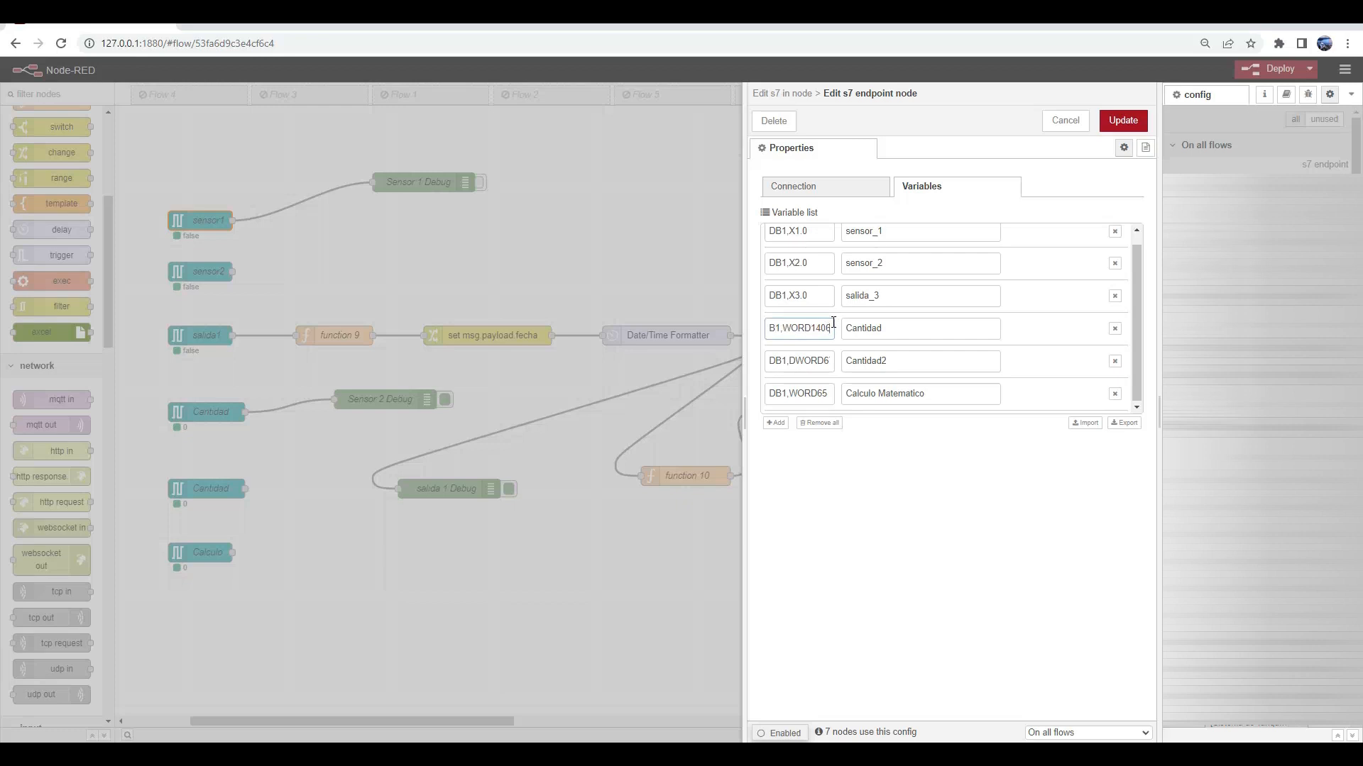
key("Home")
key("End")
key("shift+Left")
key("shift+Left")
left_click(903, 325)
Inspect the full DWORD address assigned to the Cantidad2 variable
left_click(824, 364)
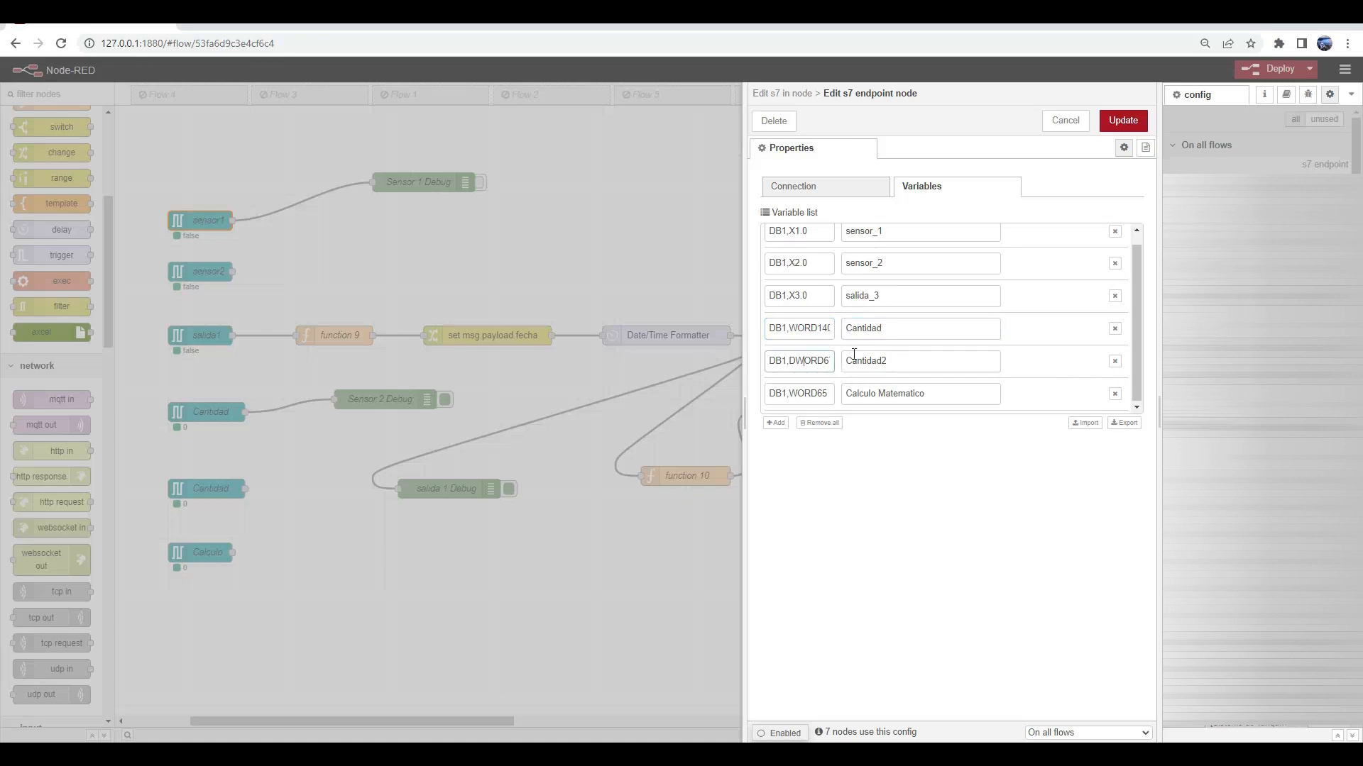
key("End")
key("shift+Left")
key("shift+Left")
key("shift+Left")
key("shift+Left")
key("shift+Left")
left_click(895, 360)
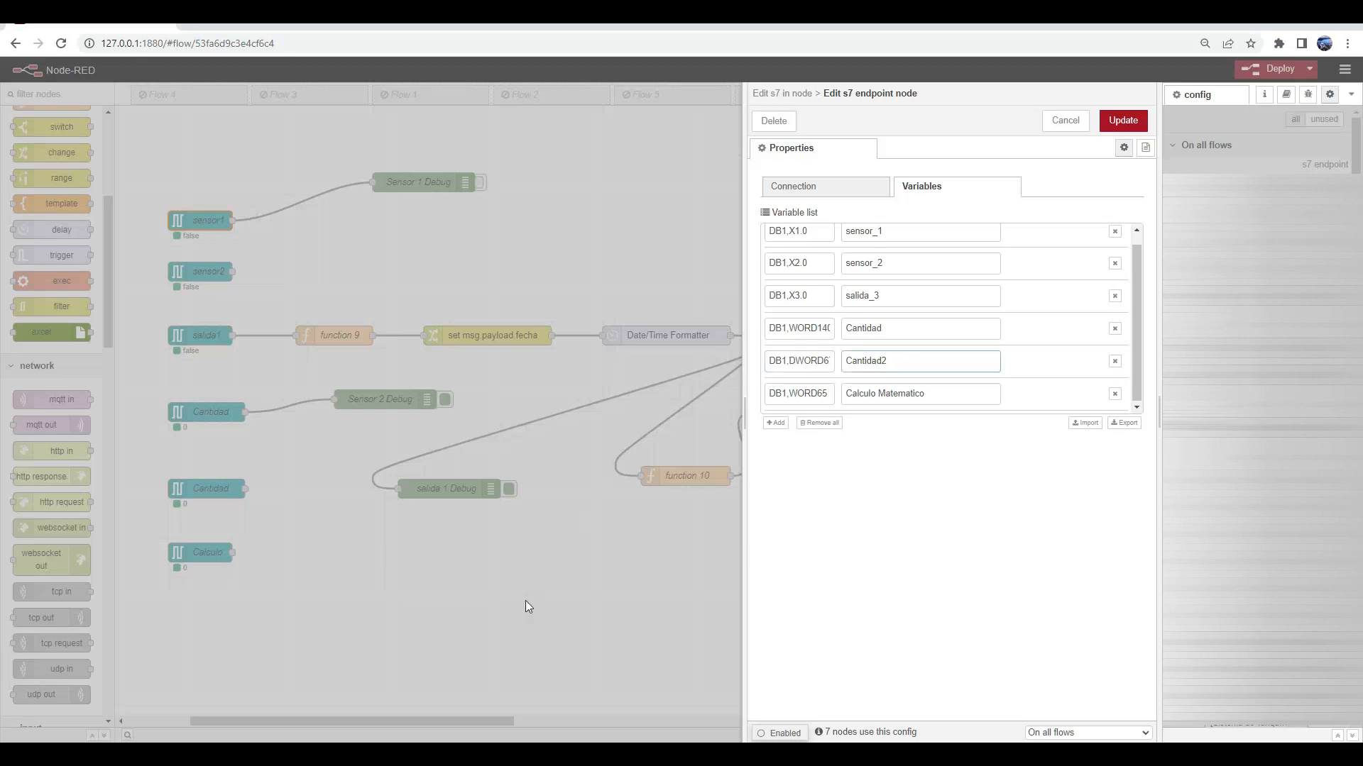
Switch to LOGO!Soft Comfort and check the B006 counter's address in the Parameter VM Mapping, leaving it unchanged
left_click(454, 754)
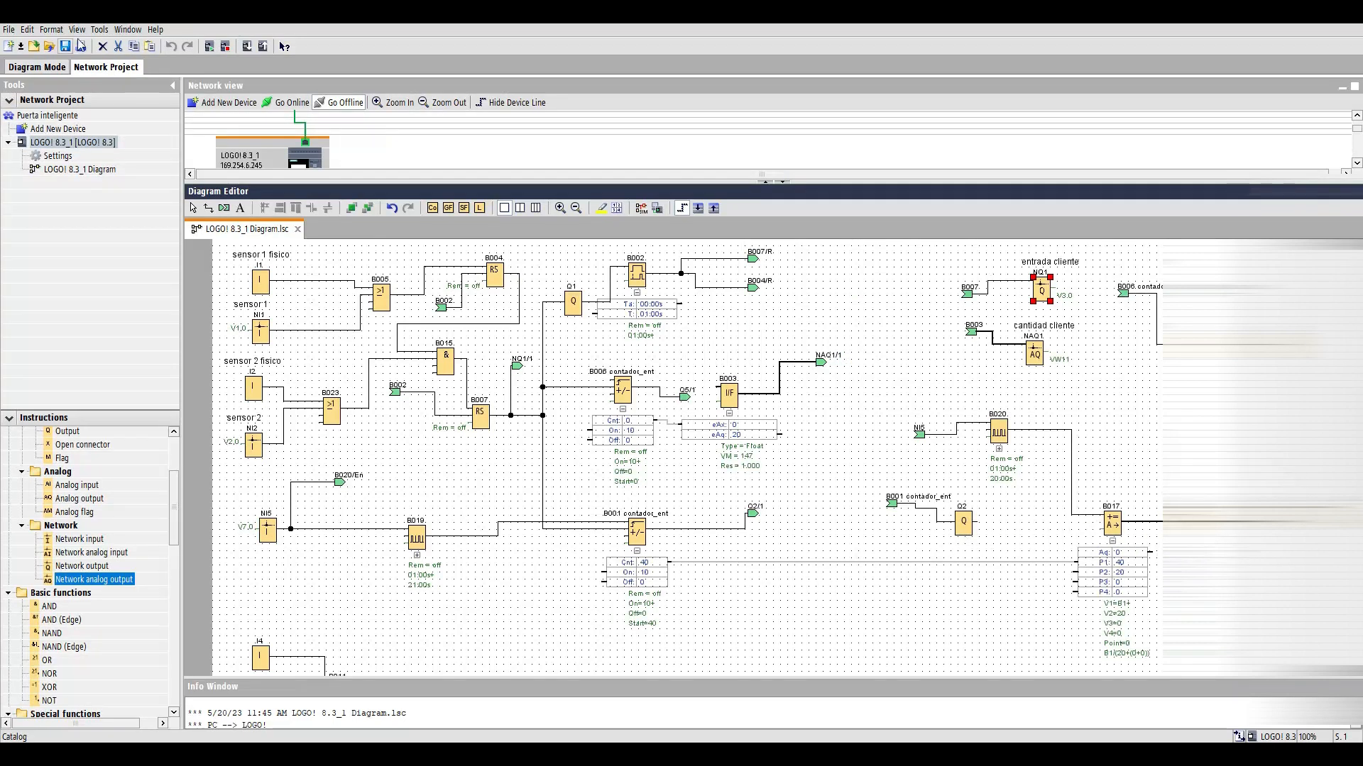
left_click(99, 30)
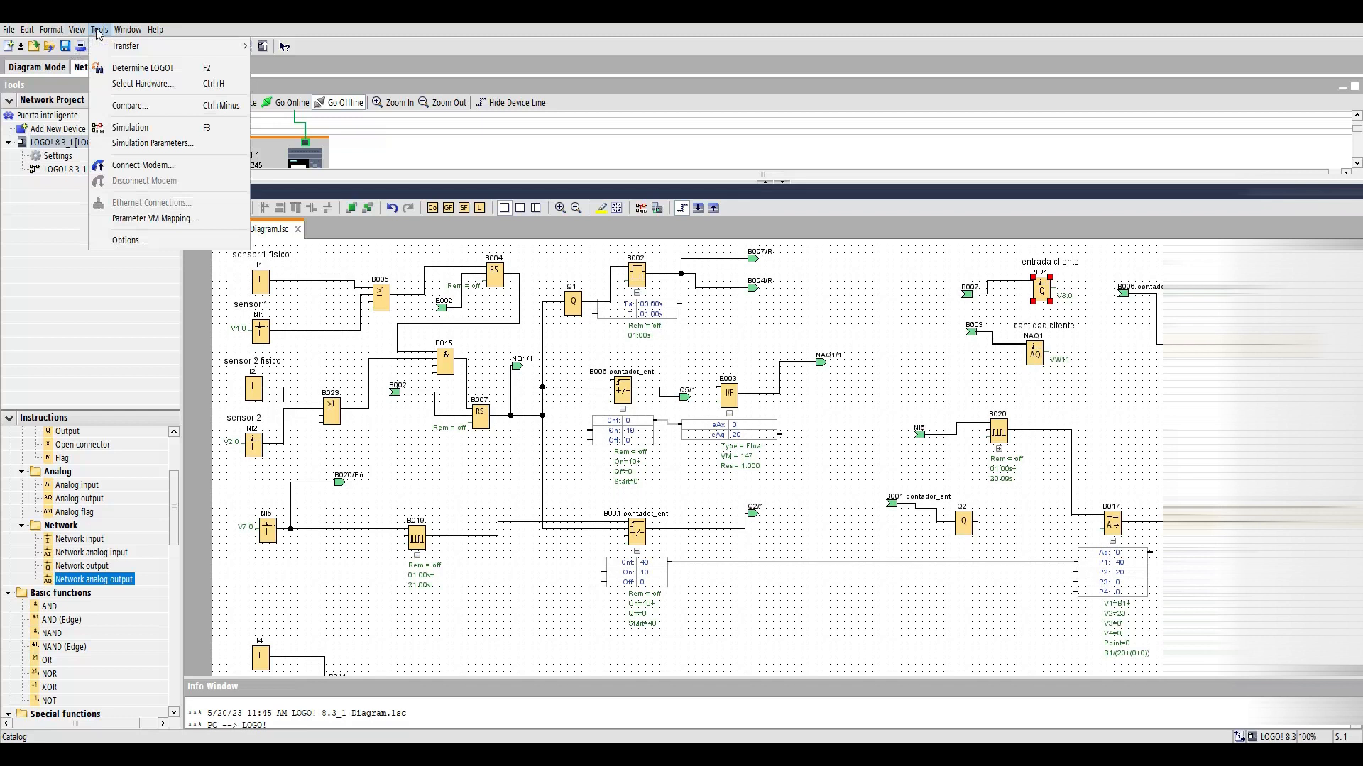
left_click(169, 220)
left_click(836, 228)
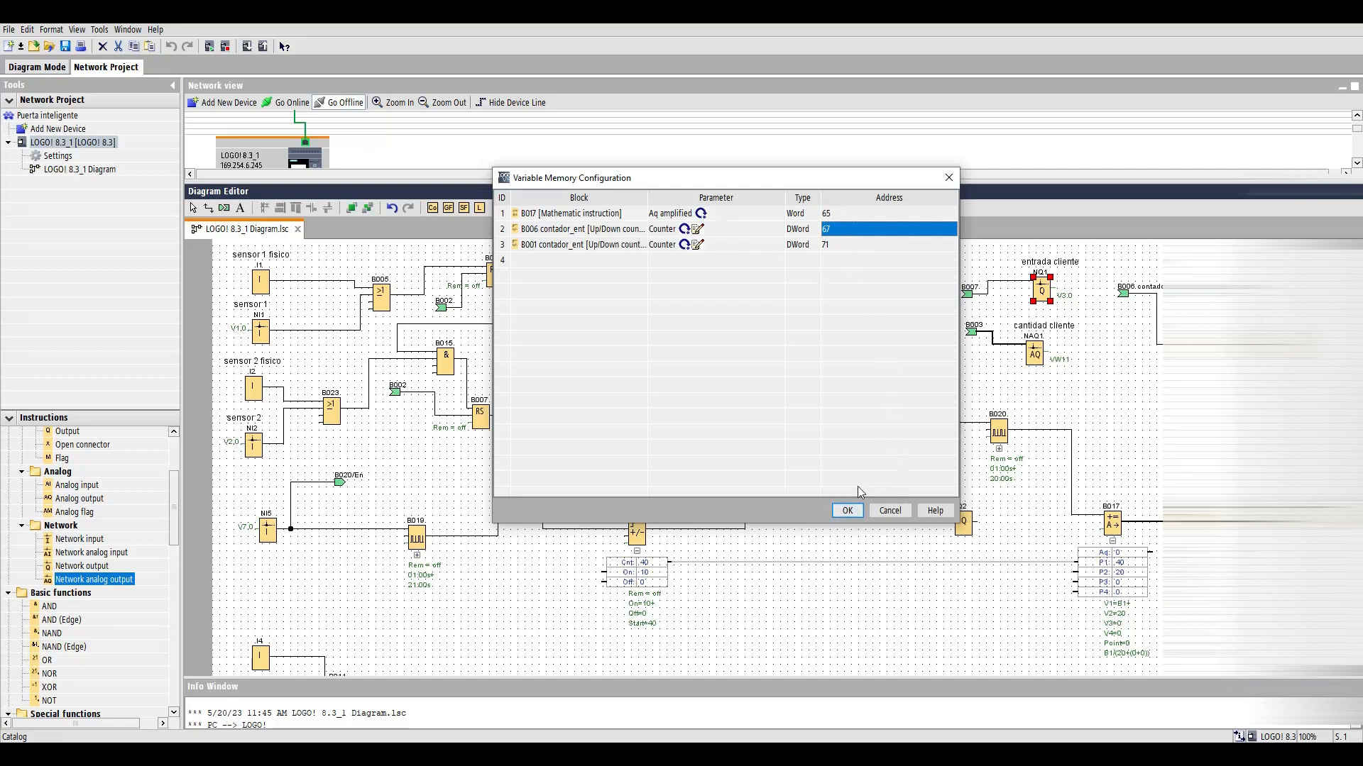
left_click(890, 510)
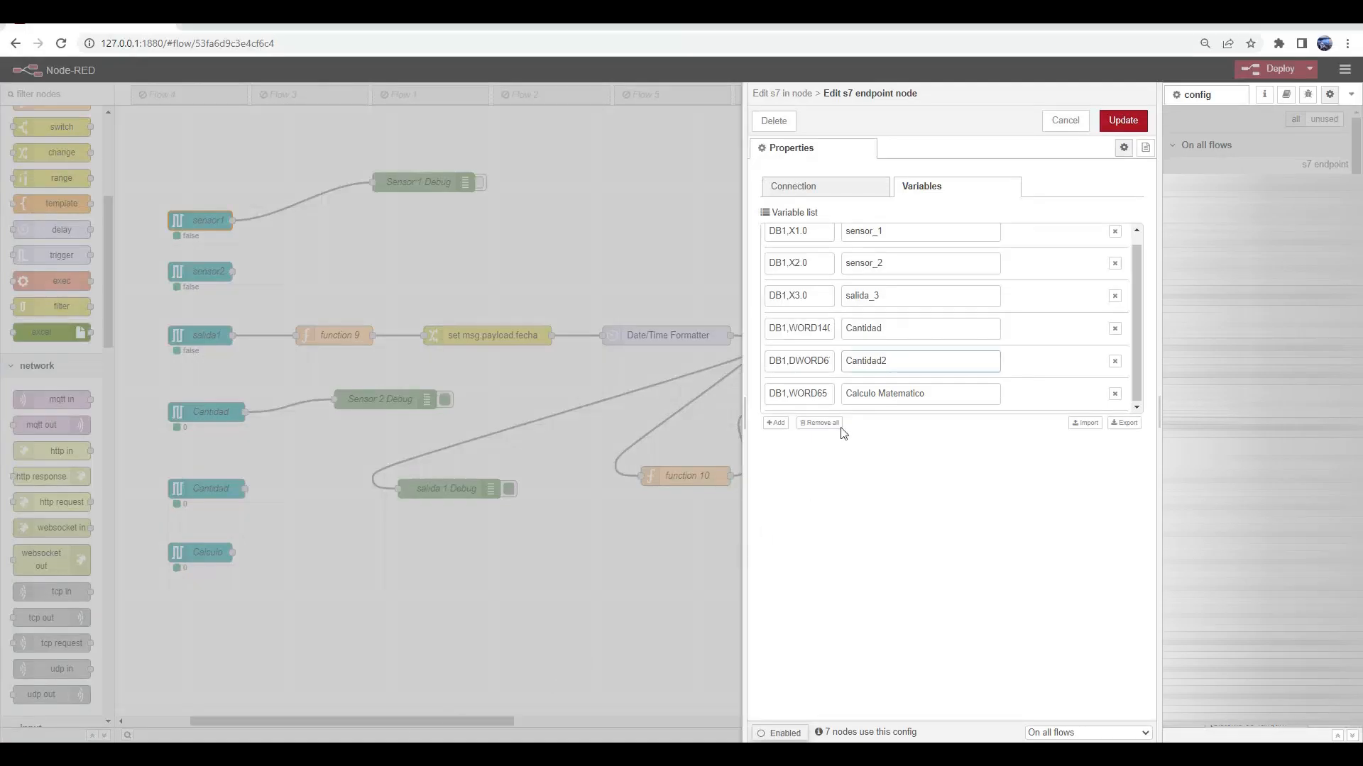
Compare the Calculo Matematico variable in Node-RED with the B017 Mathematic instruction's address in the LOGO! Parameter VM Mapping, without editing the mapping
left_click(939, 394)
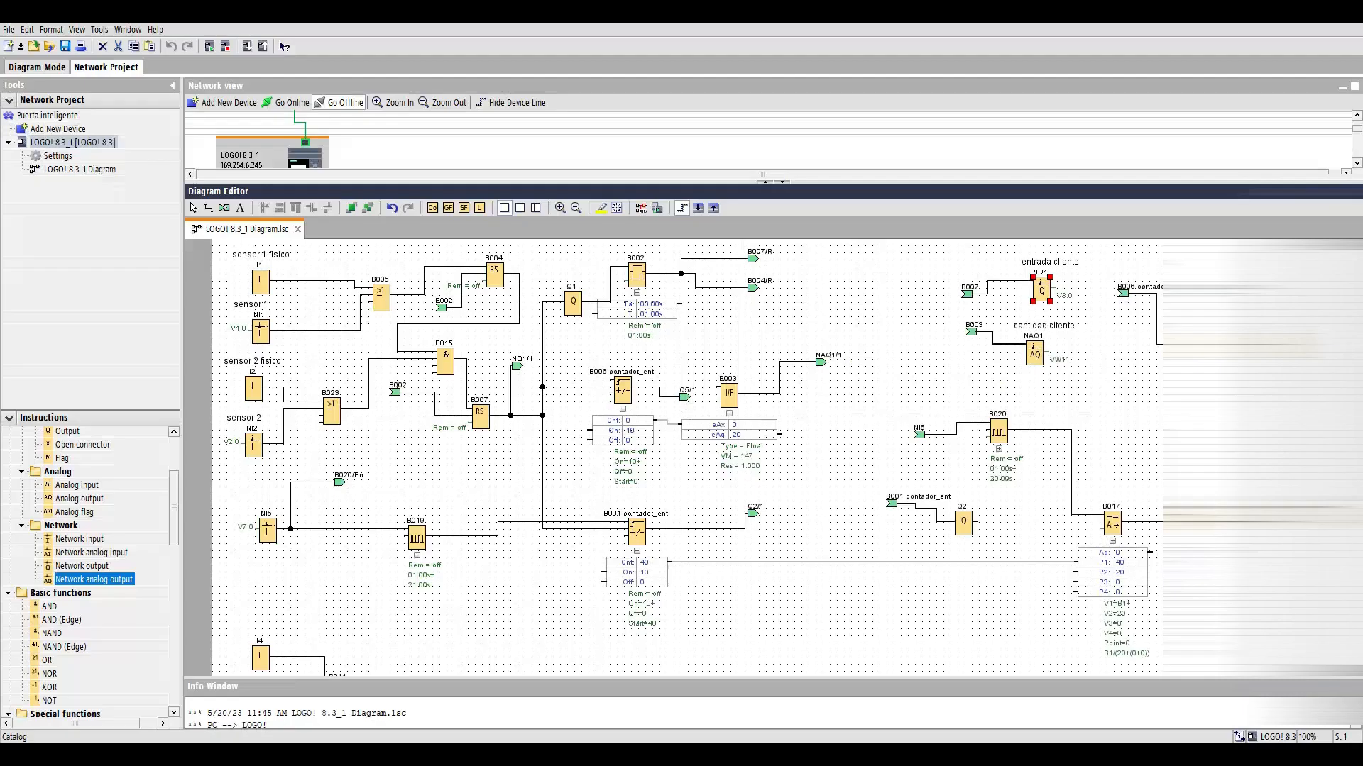
left_click(98, 30)
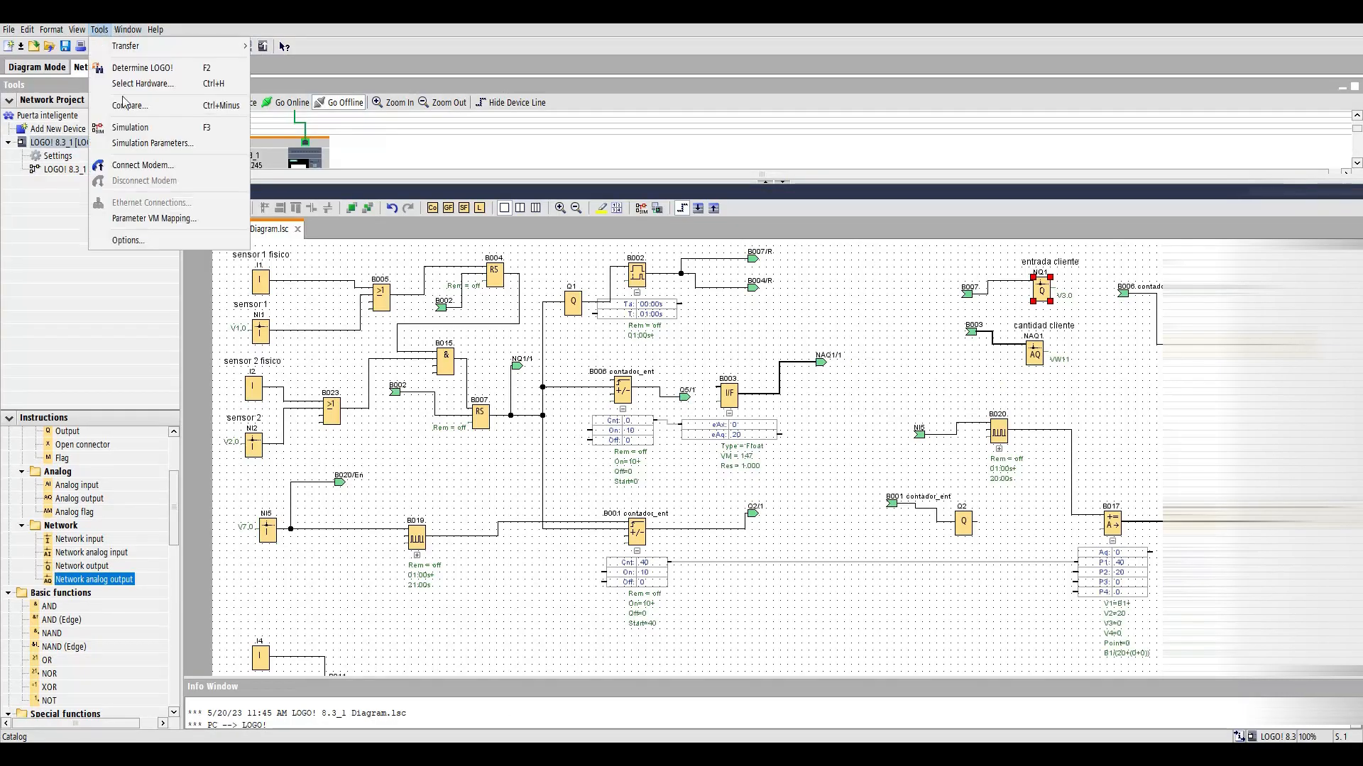
left_click(154, 218)
left_click(840, 215)
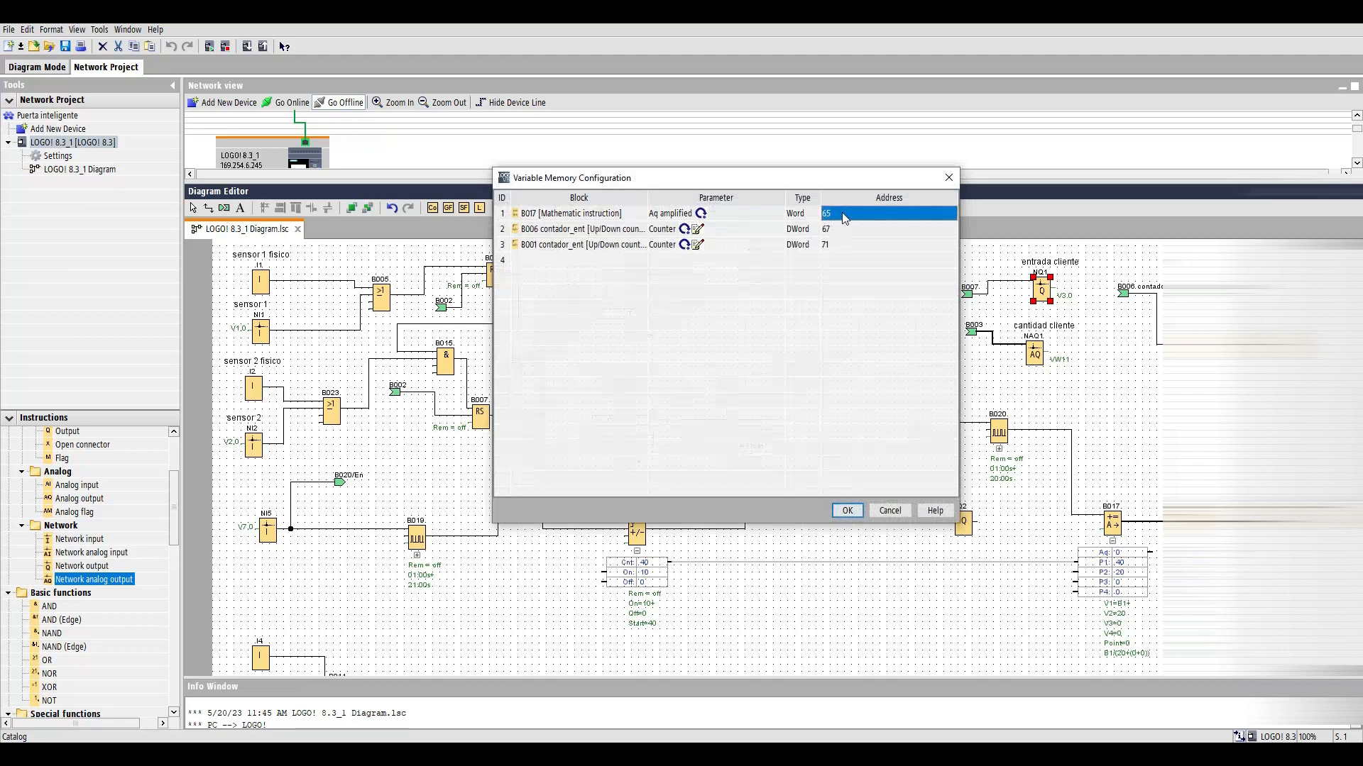
left_click(890, 510)
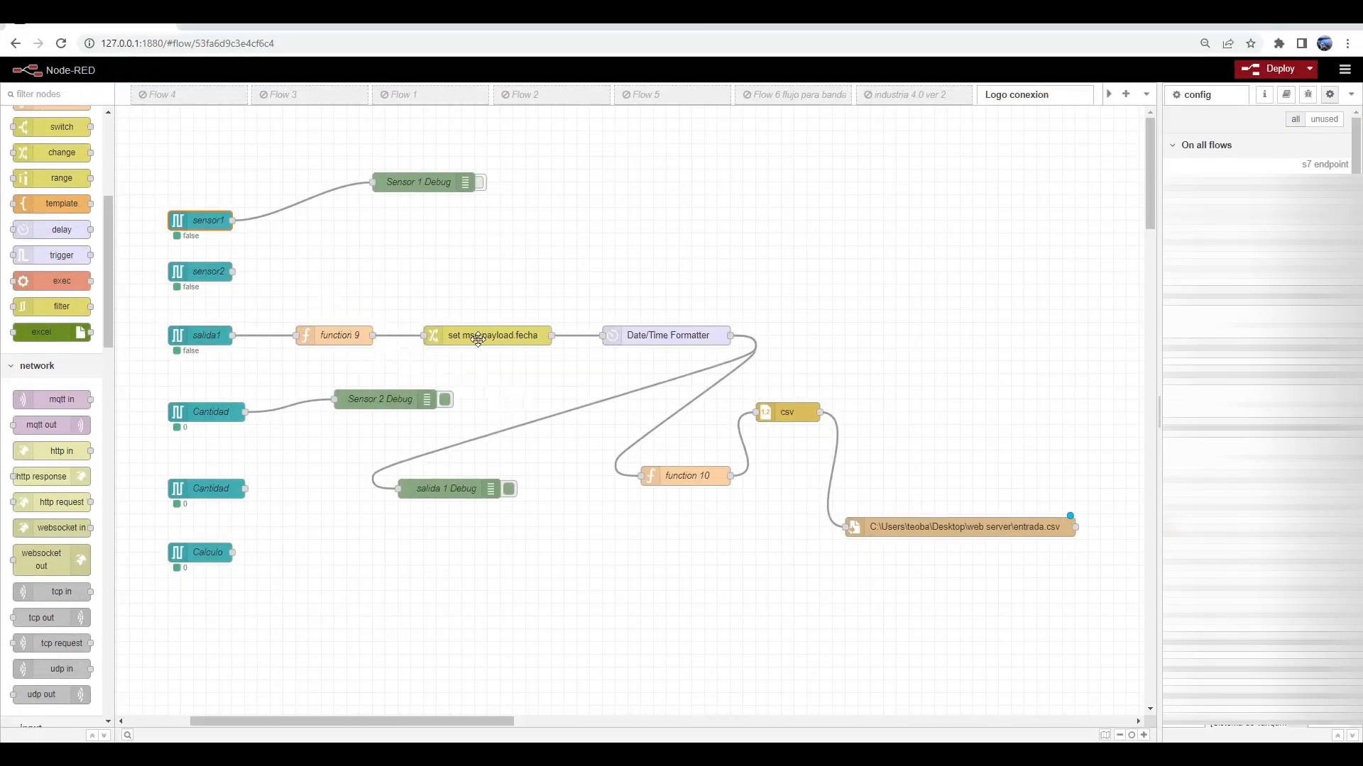
Move the set msg.payload.fecha node slightly up and inspect function 9's On Message code without editing it
left_click_drag(445, 335, 447, 323)
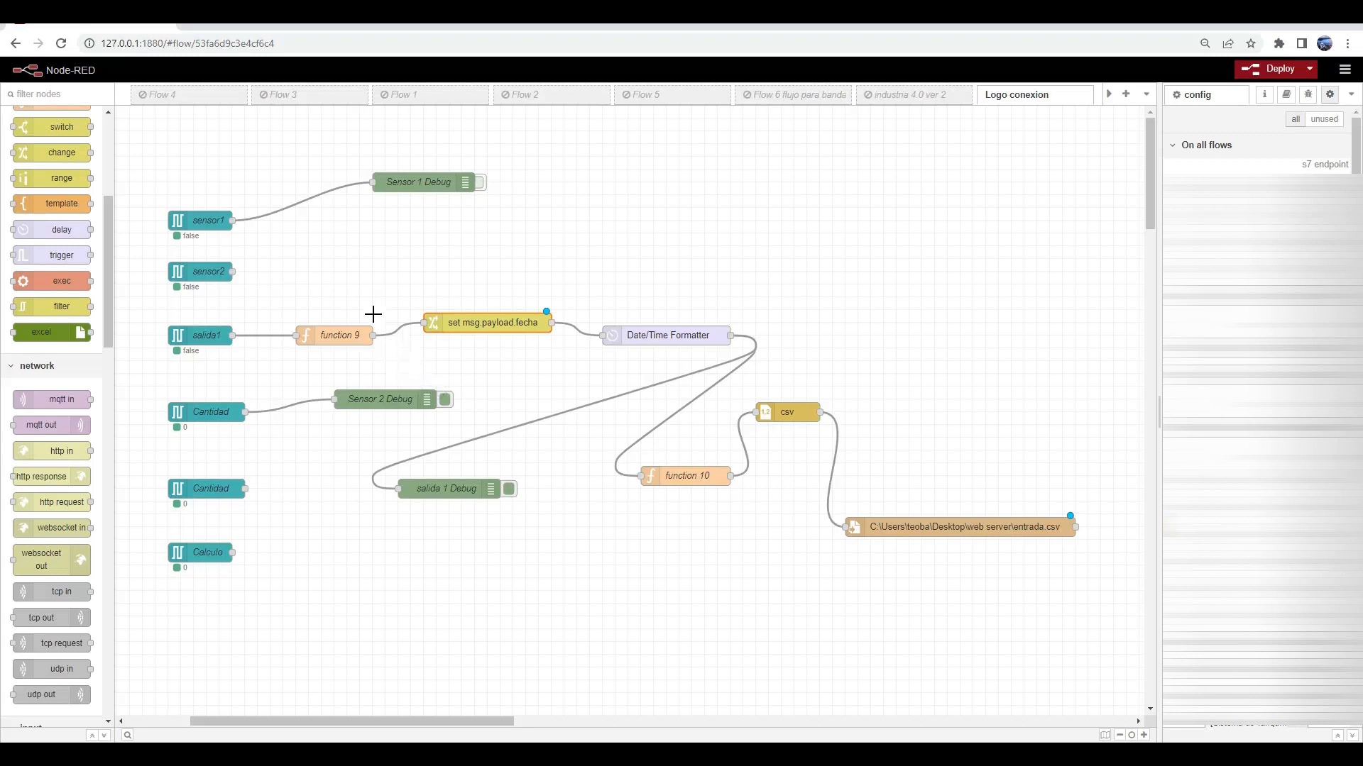
left_click(342, 336)
double_click(342, 336)
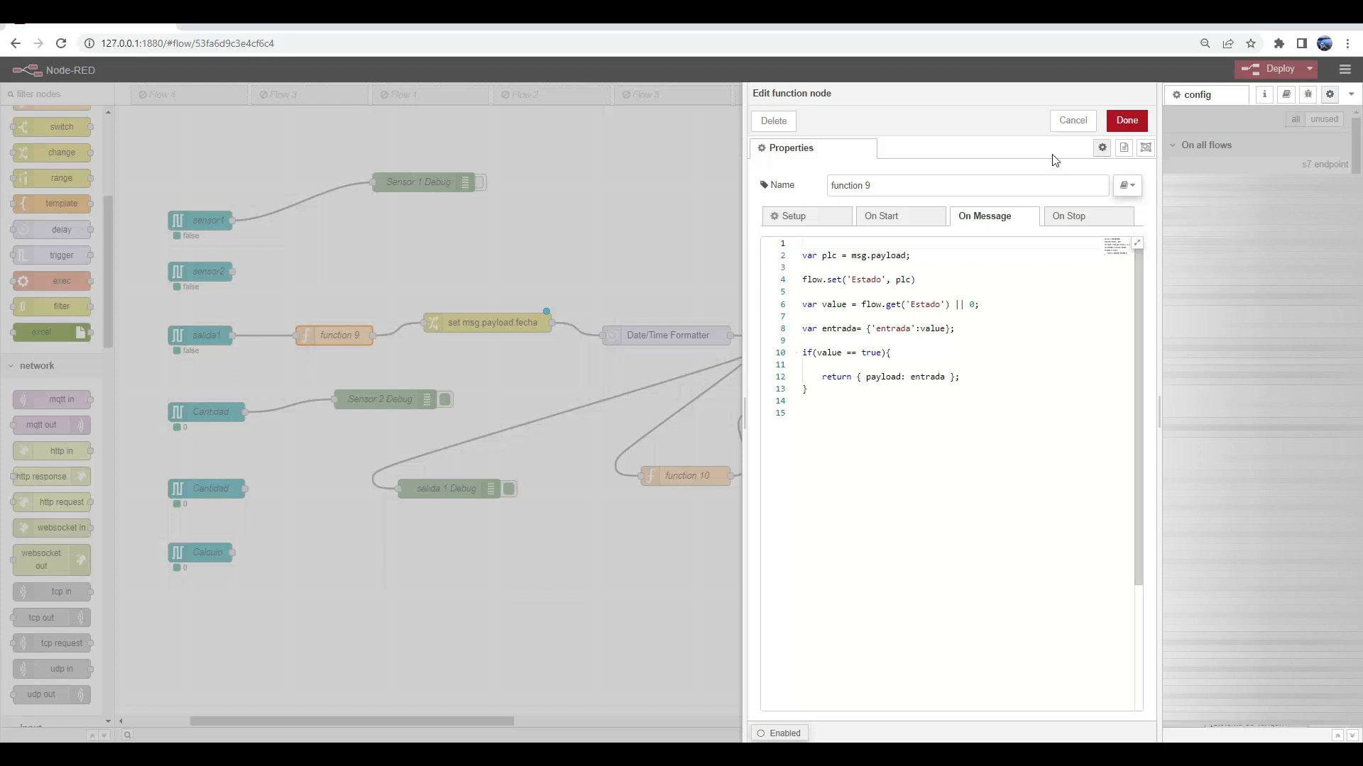
left_click(1073, 121)
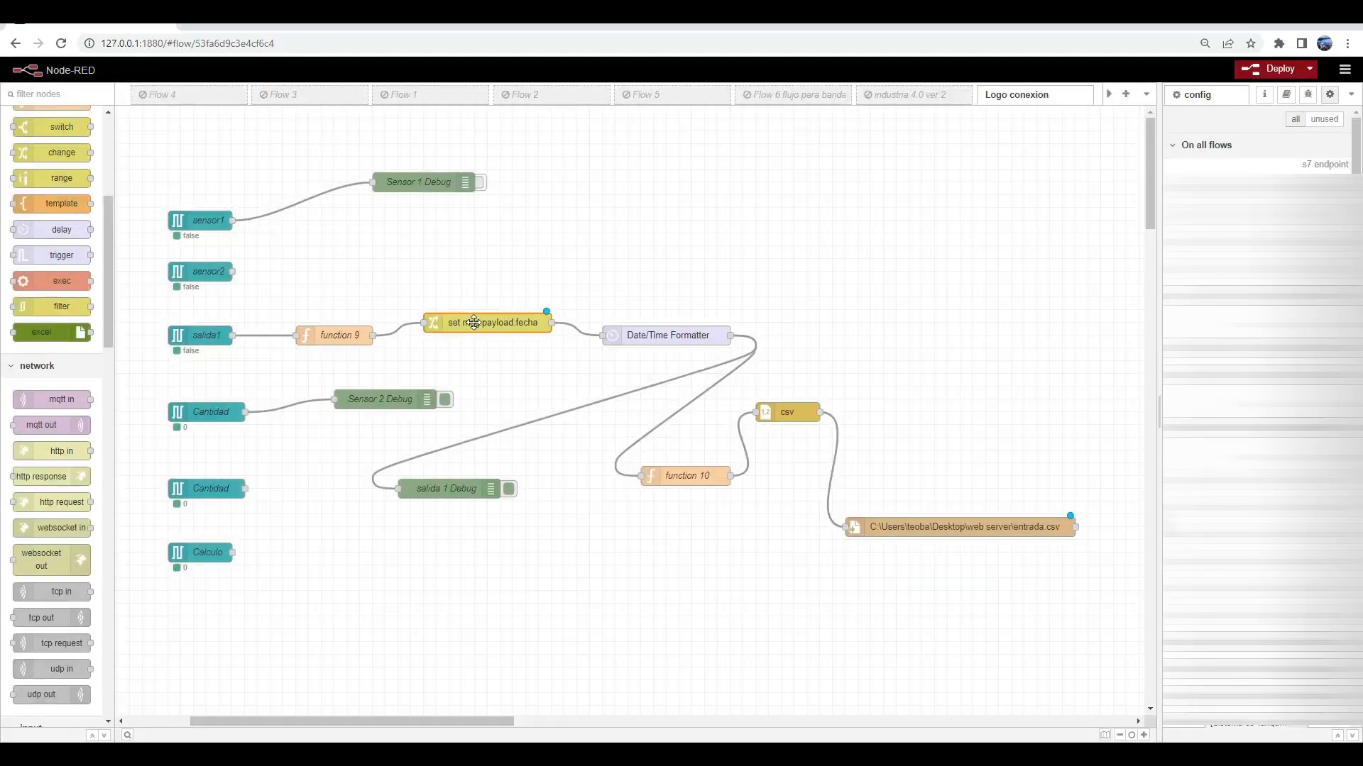
Review the change node's payload.fecha rule and its $now() expression, leaving both unchanged
double_click(471, 332)
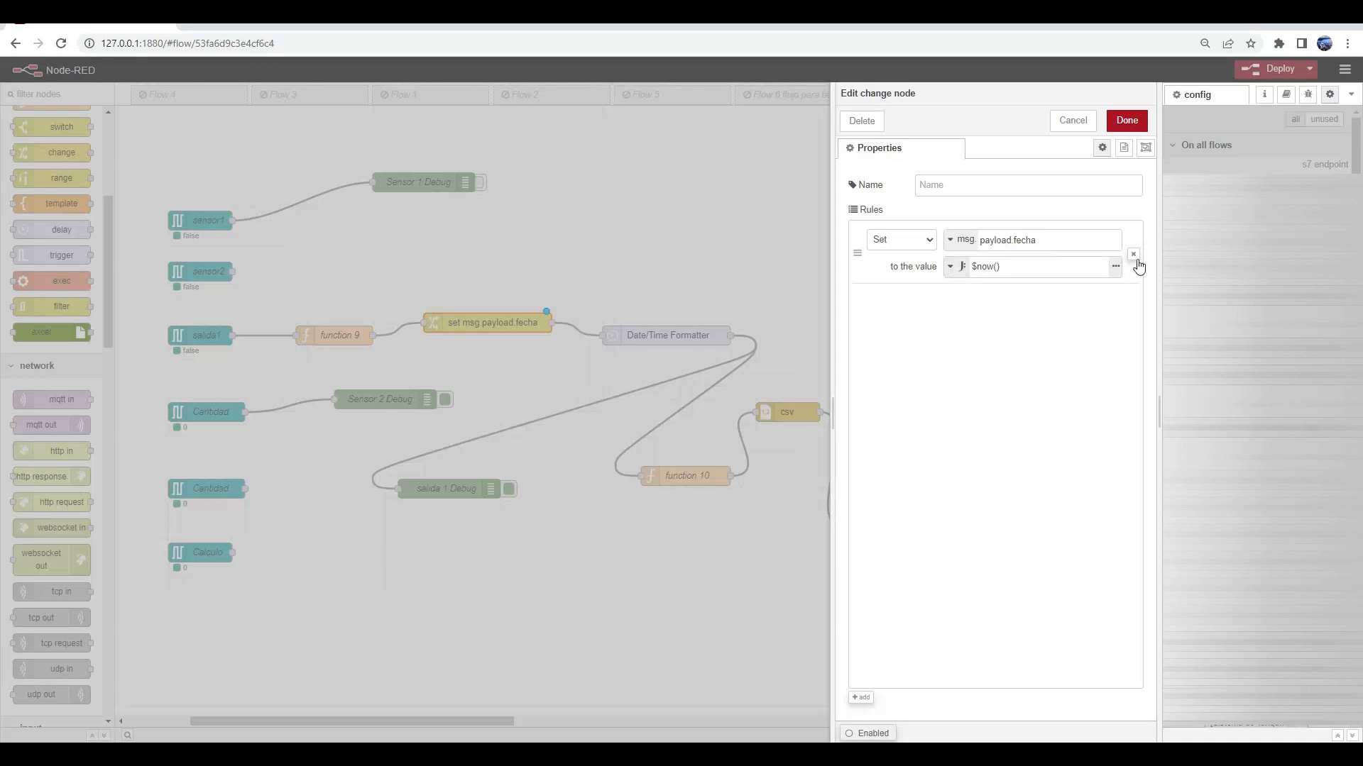
left_click(1116, 266)
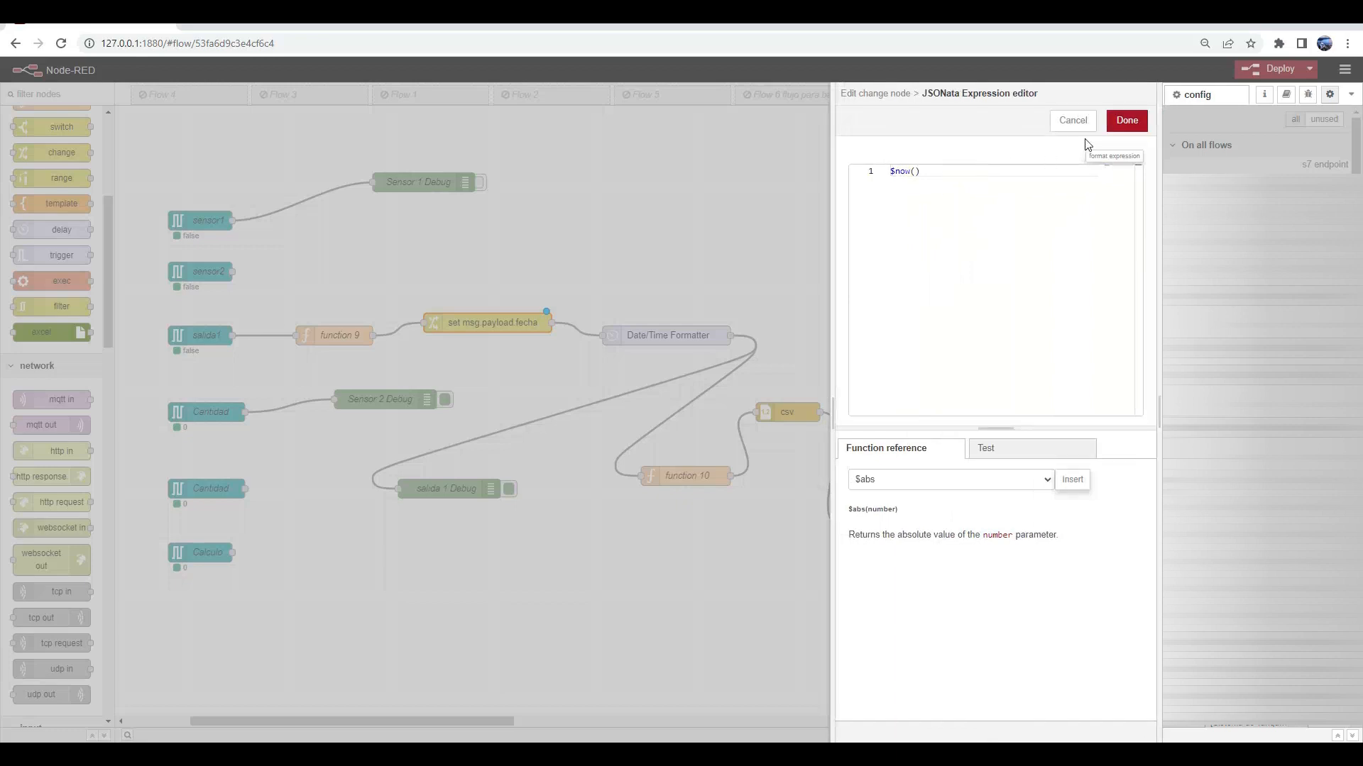
left_click(1077, 125)
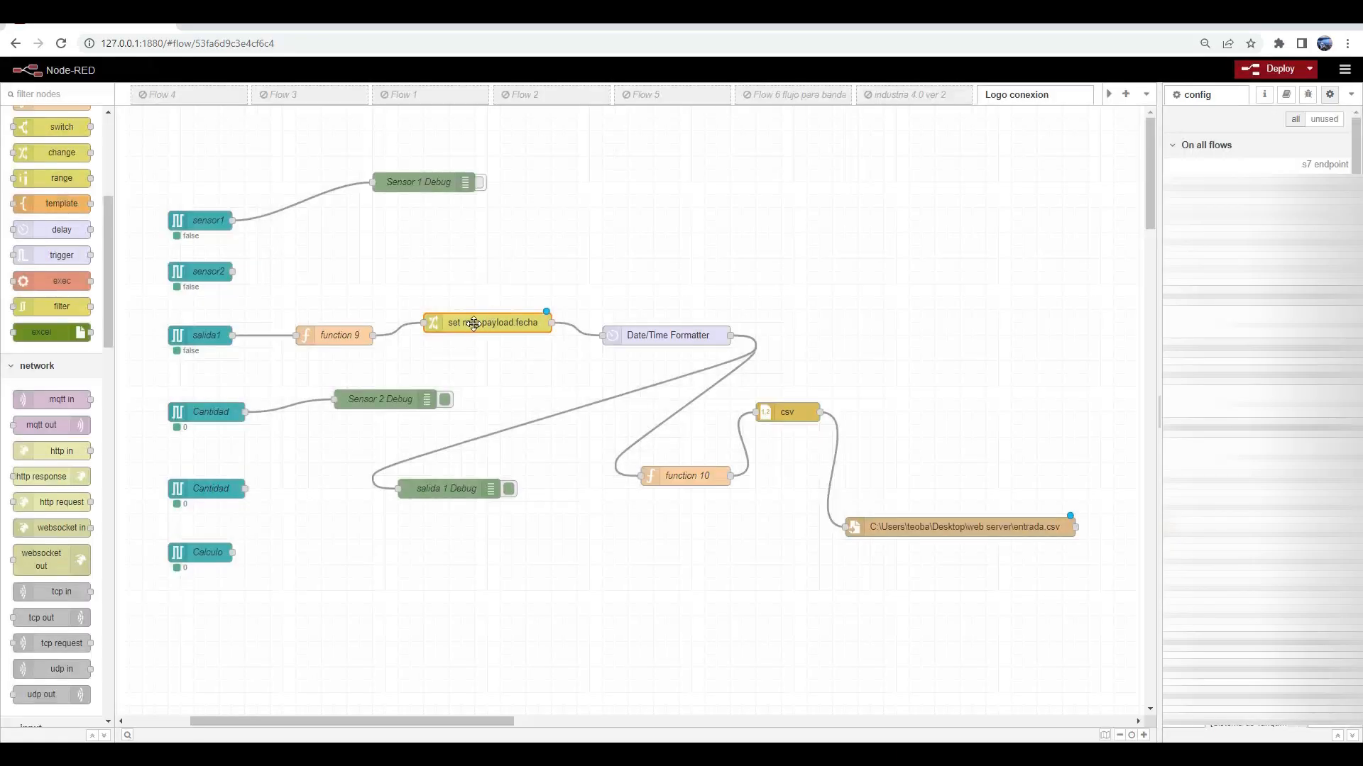
double_click(471, 323)
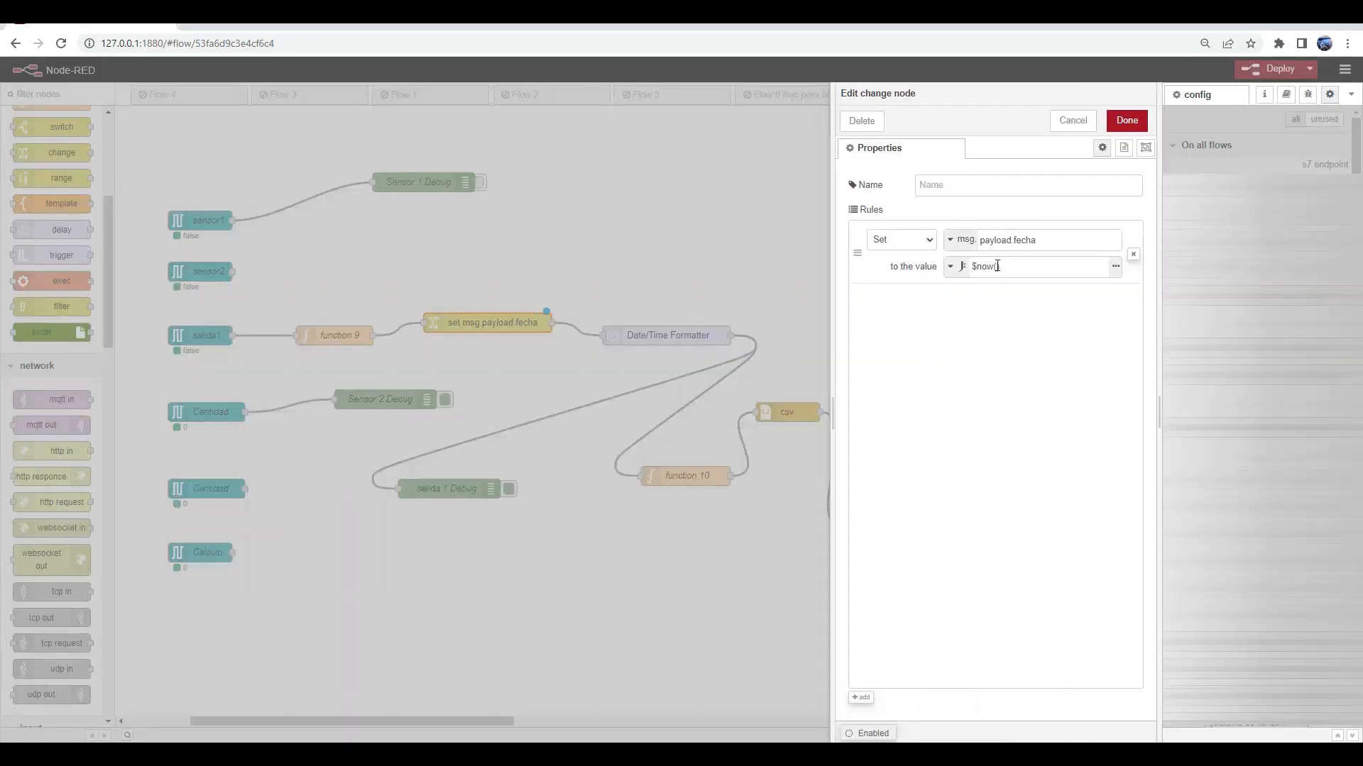
left_click(1083, 124)
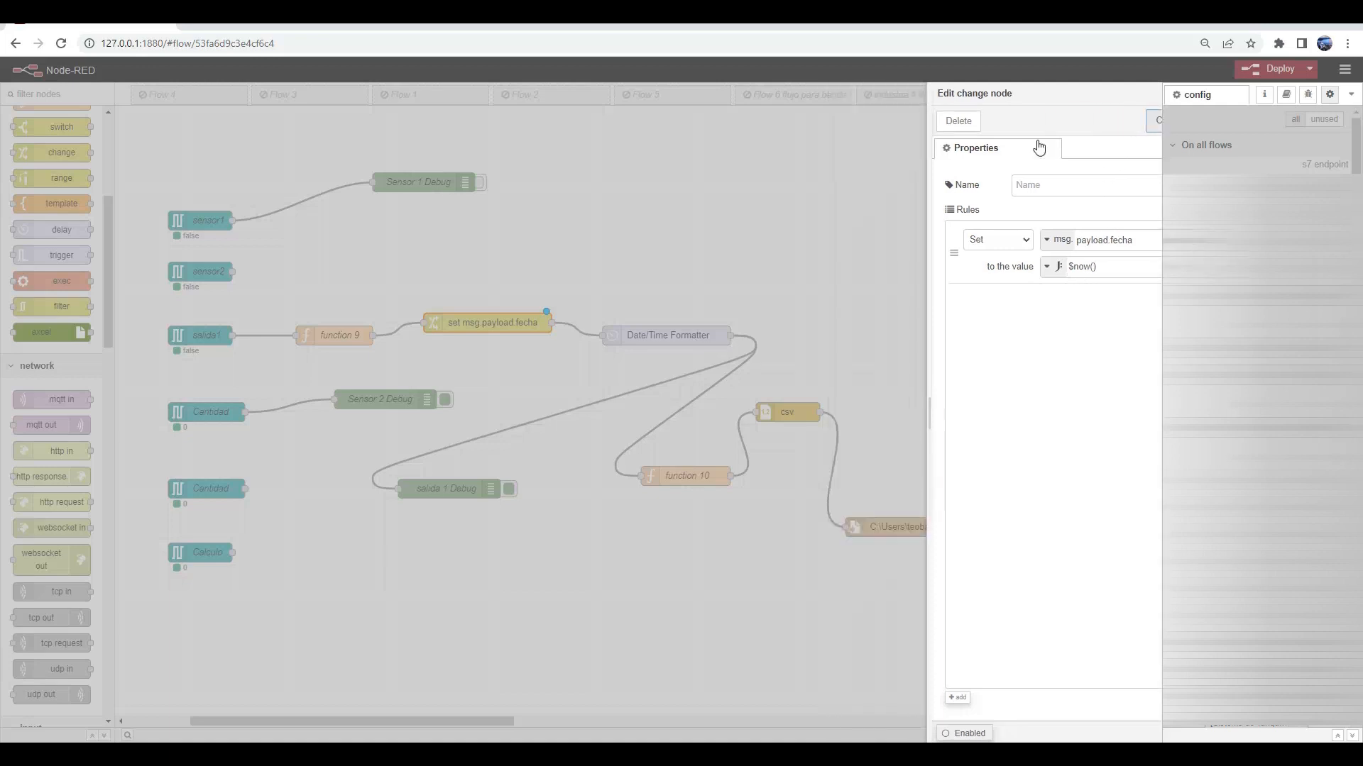
Review the Date/Time Formatter node's input, timezone, adjustment and output settings without changing them
double_click(661, 343)
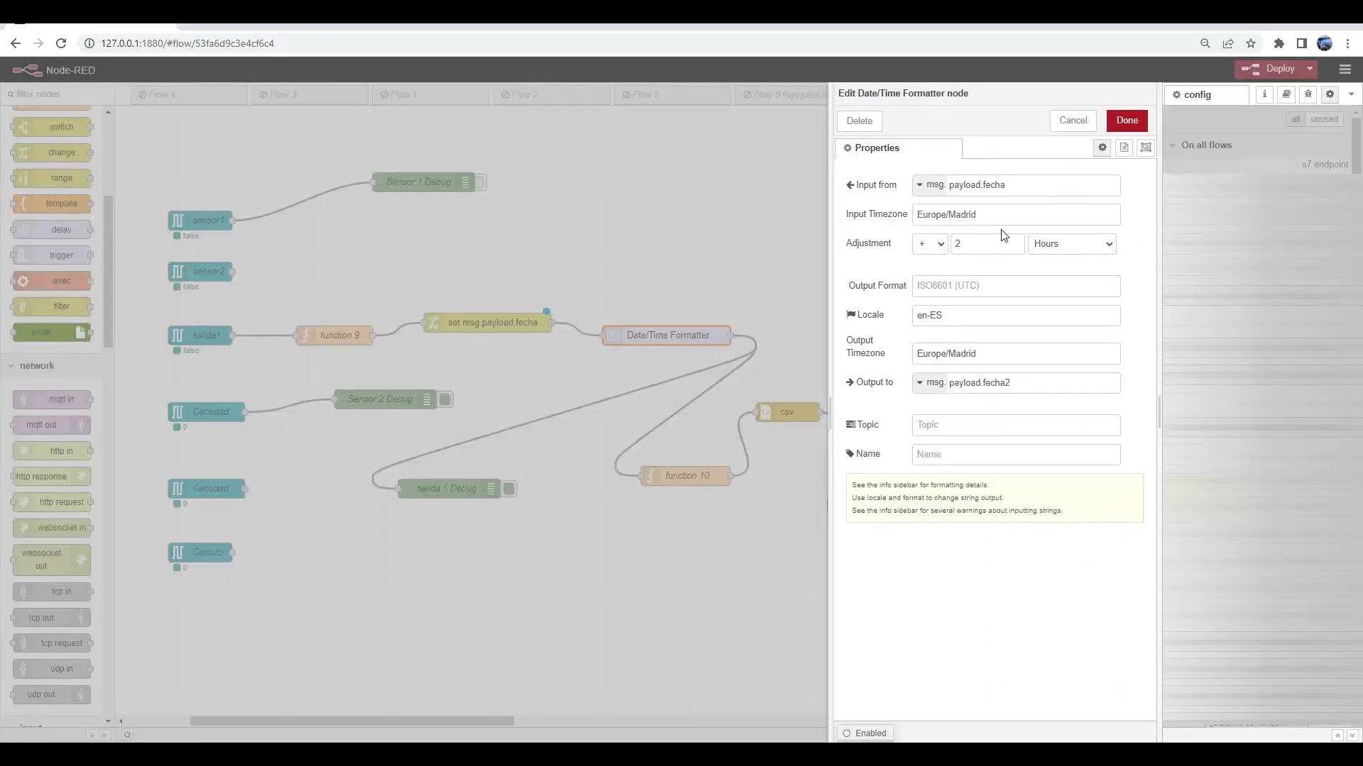
left_click(988, 212)
left_click(1072, 121)
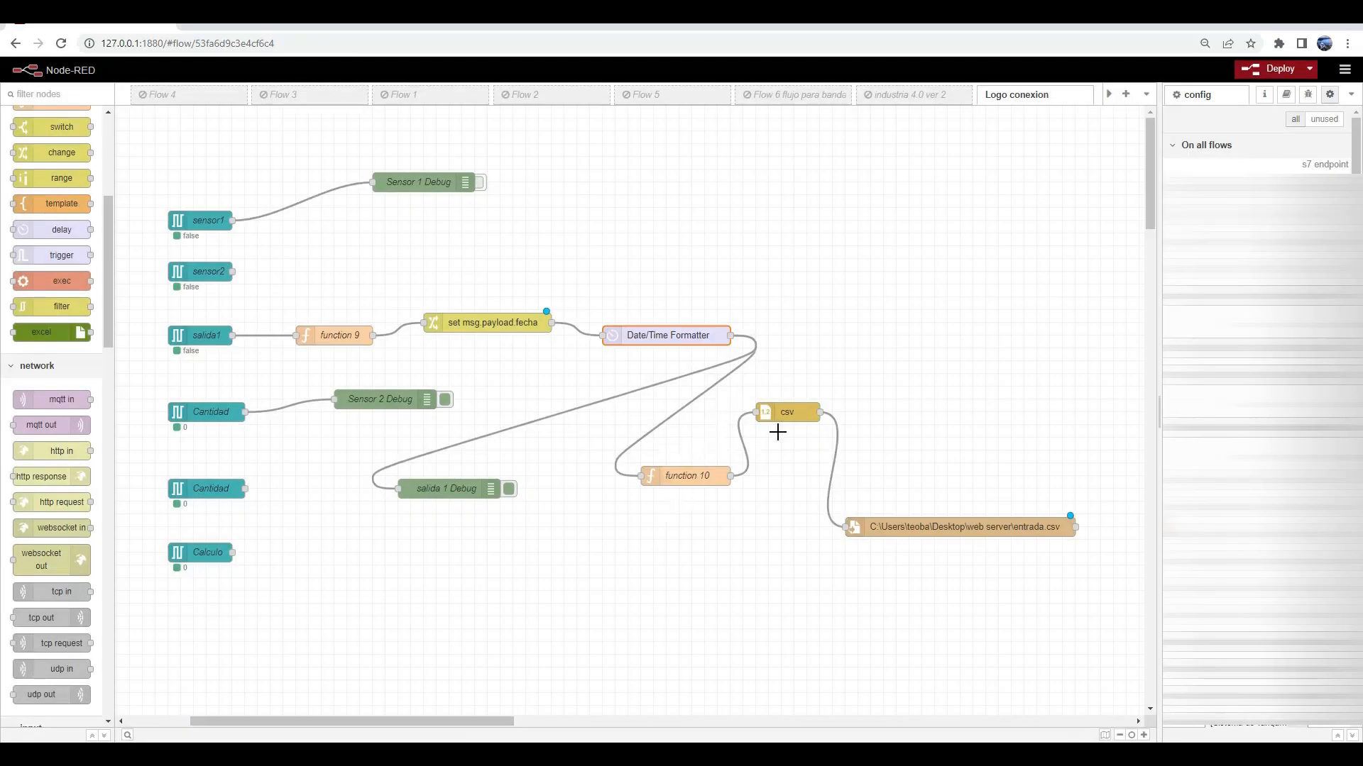
Review function 10's On Message code and the csv node's separator and output options, leaving both unchanged
double_click(701, 477)
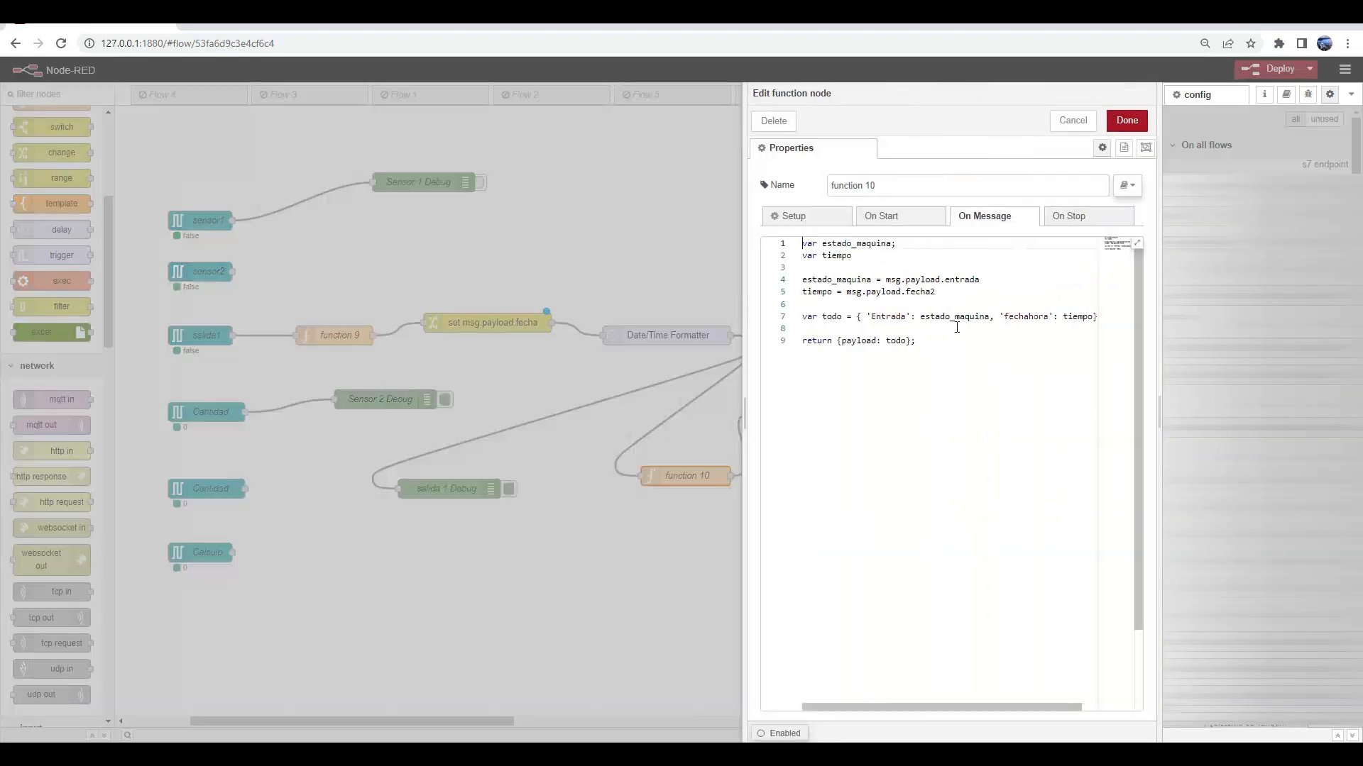
left_click(1073, 120)
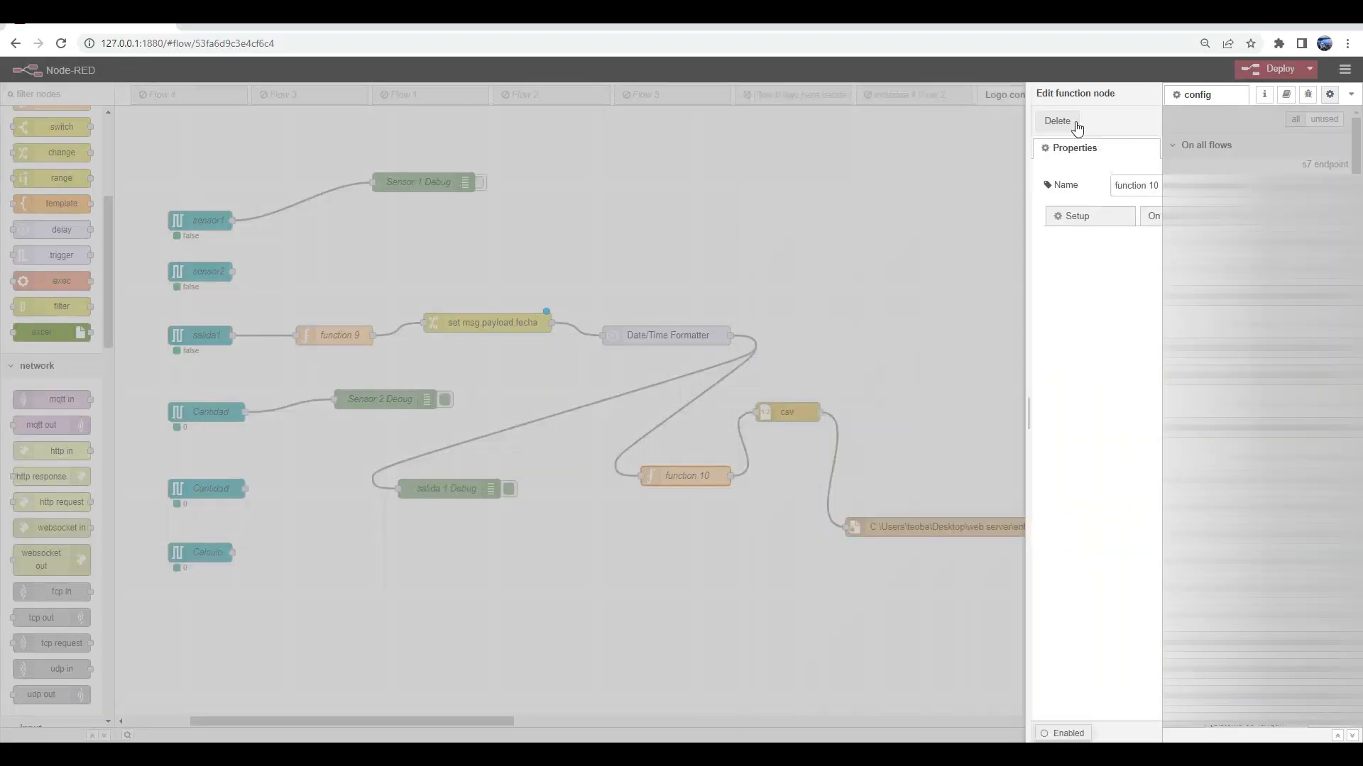
double_click(778, 415)
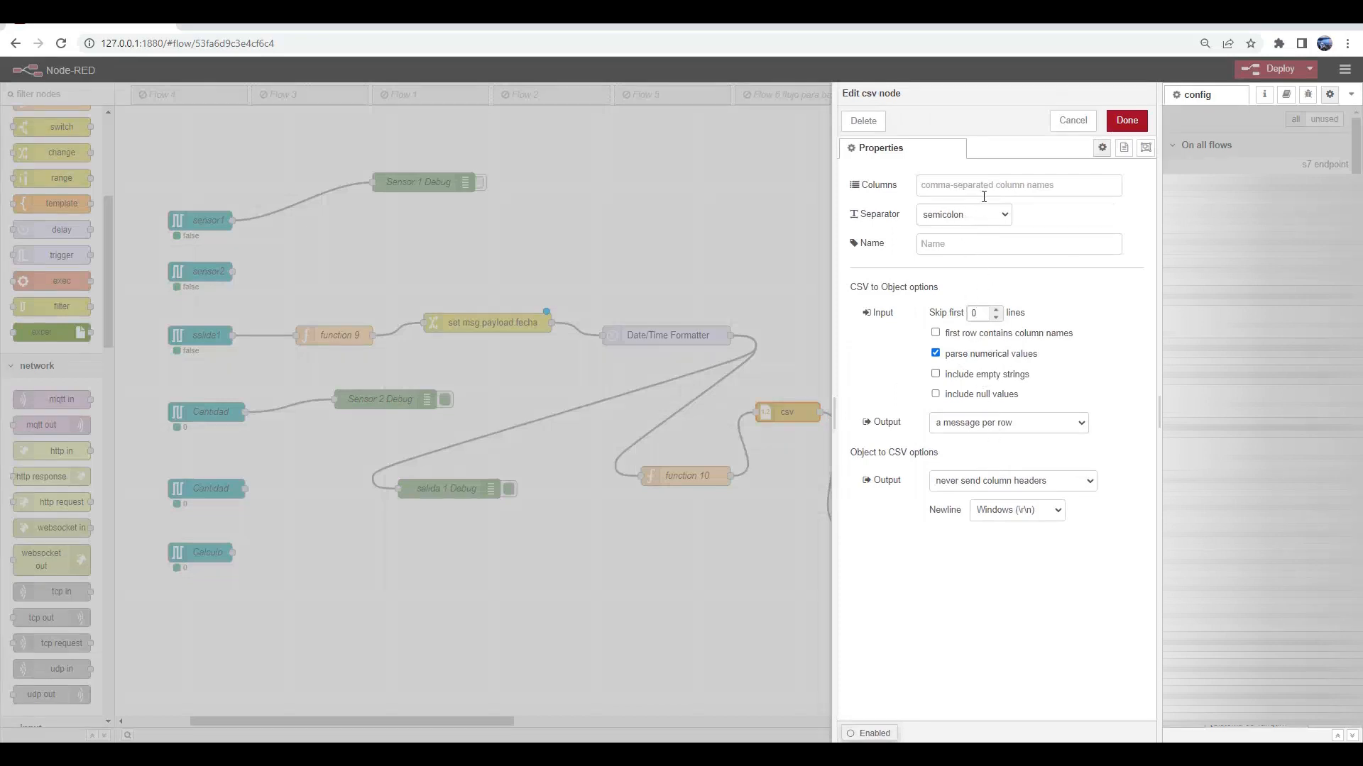
left_click(1067, 122)
Review the filename and append action of the write file node that stores entrada.csv, without changing them
left_click(921, 529)
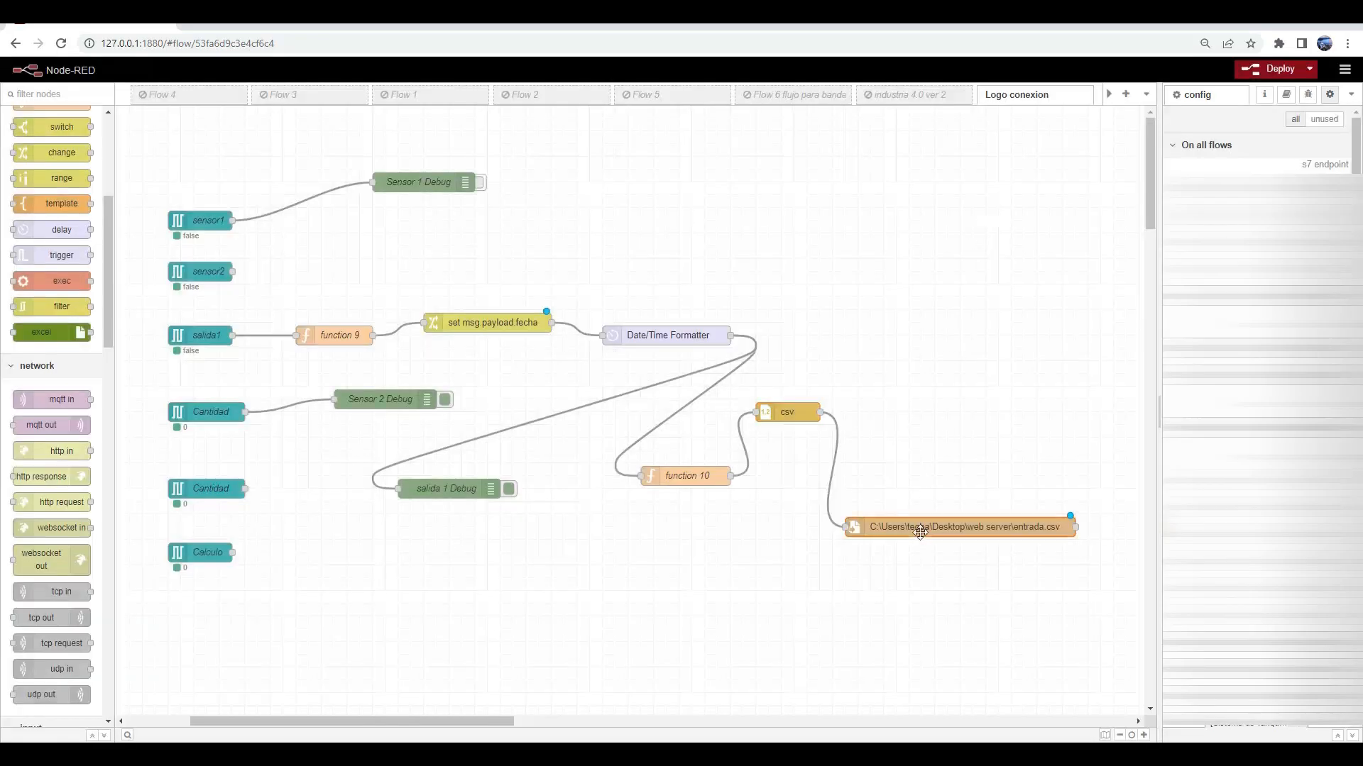
double_click(921, 531)
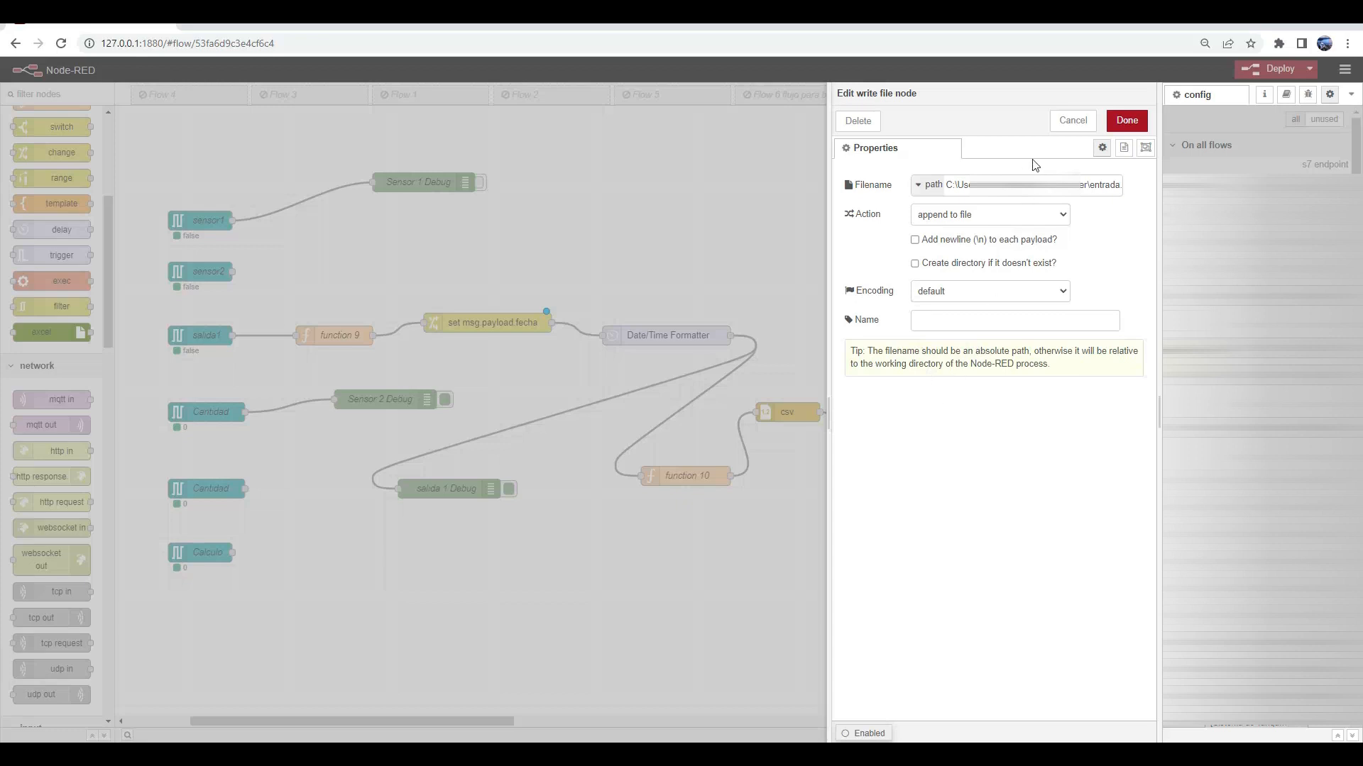
left_click(1073, 121)
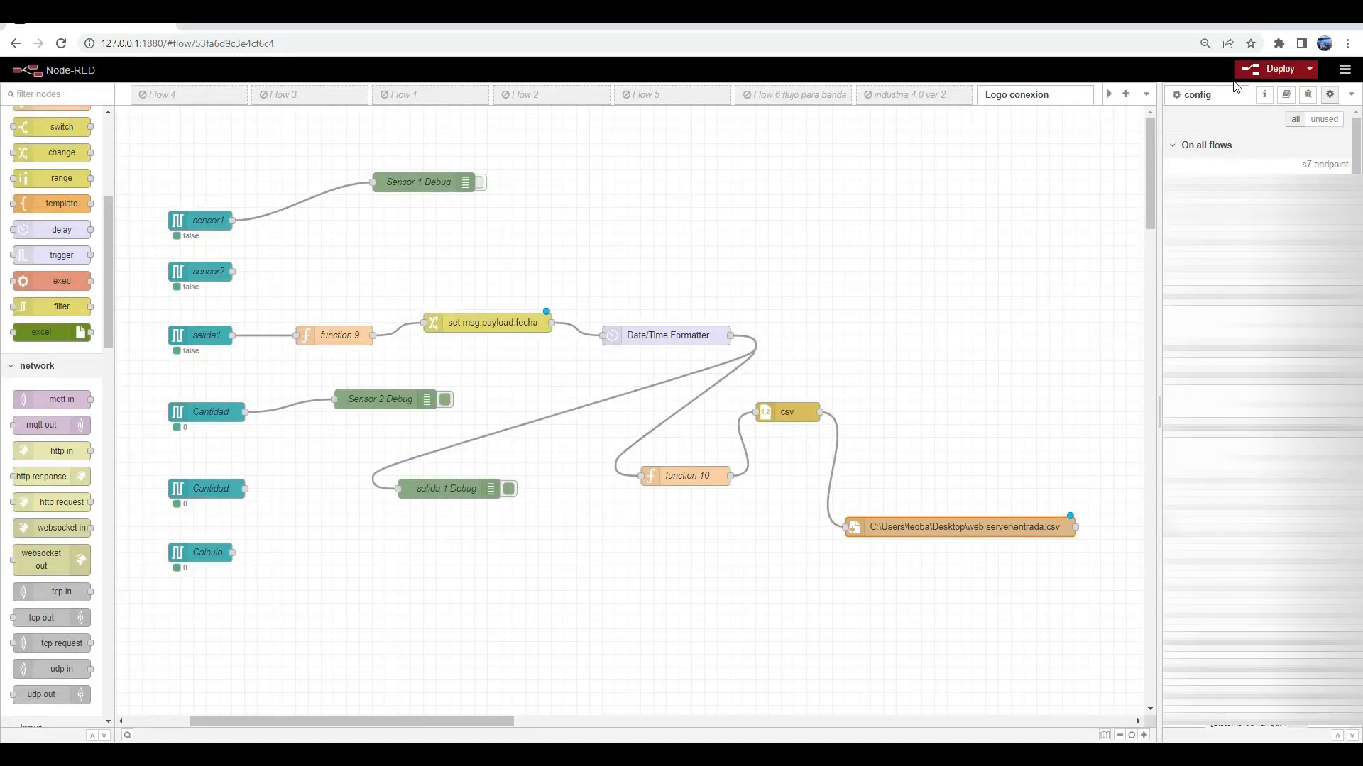
Show the debug messages sidebar in place of the configuration nodes list
left_click(1308, 99)
left_click(1329, 94)
left_click(1306, 97)
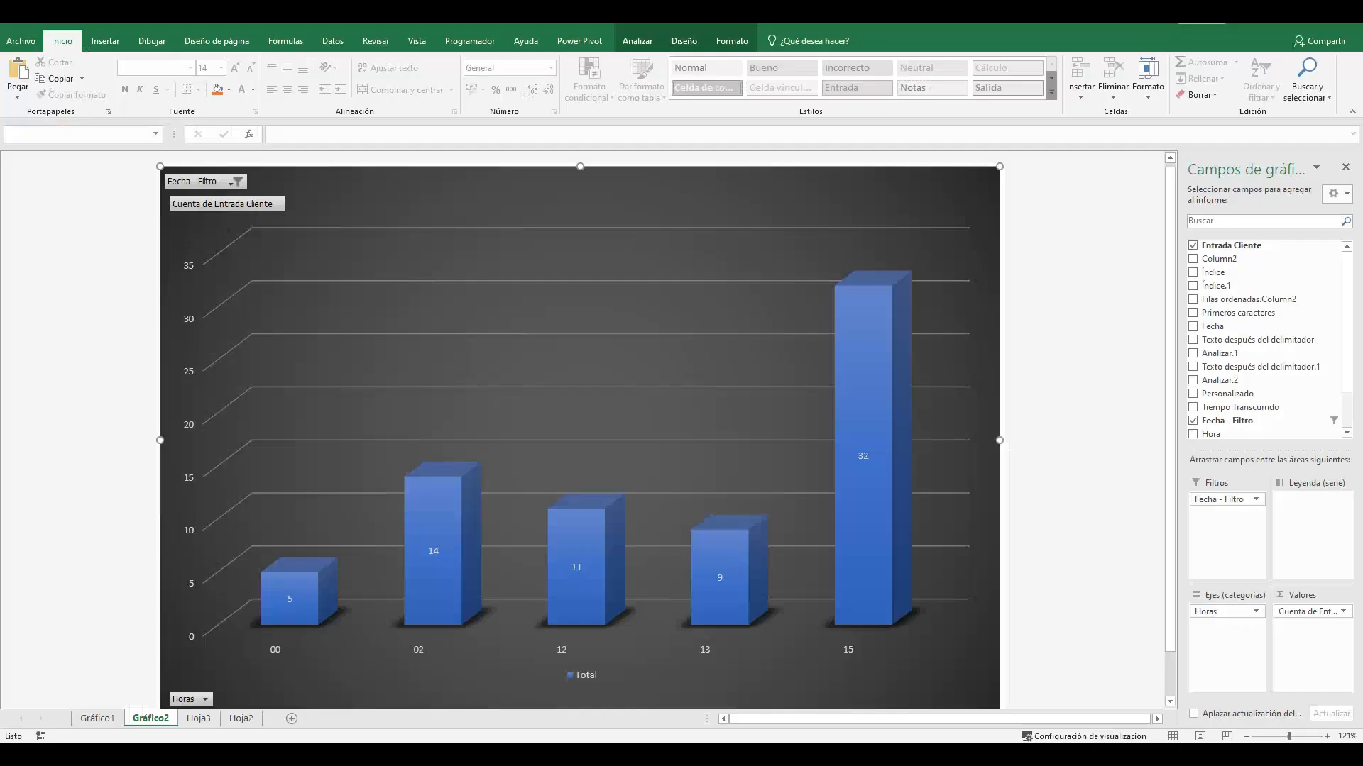
Switch to the Excel workbook and examine the Entrada Cliente records and their date columns in the Hoja2 table
left_click(196, 722)
left_click(239, 720)
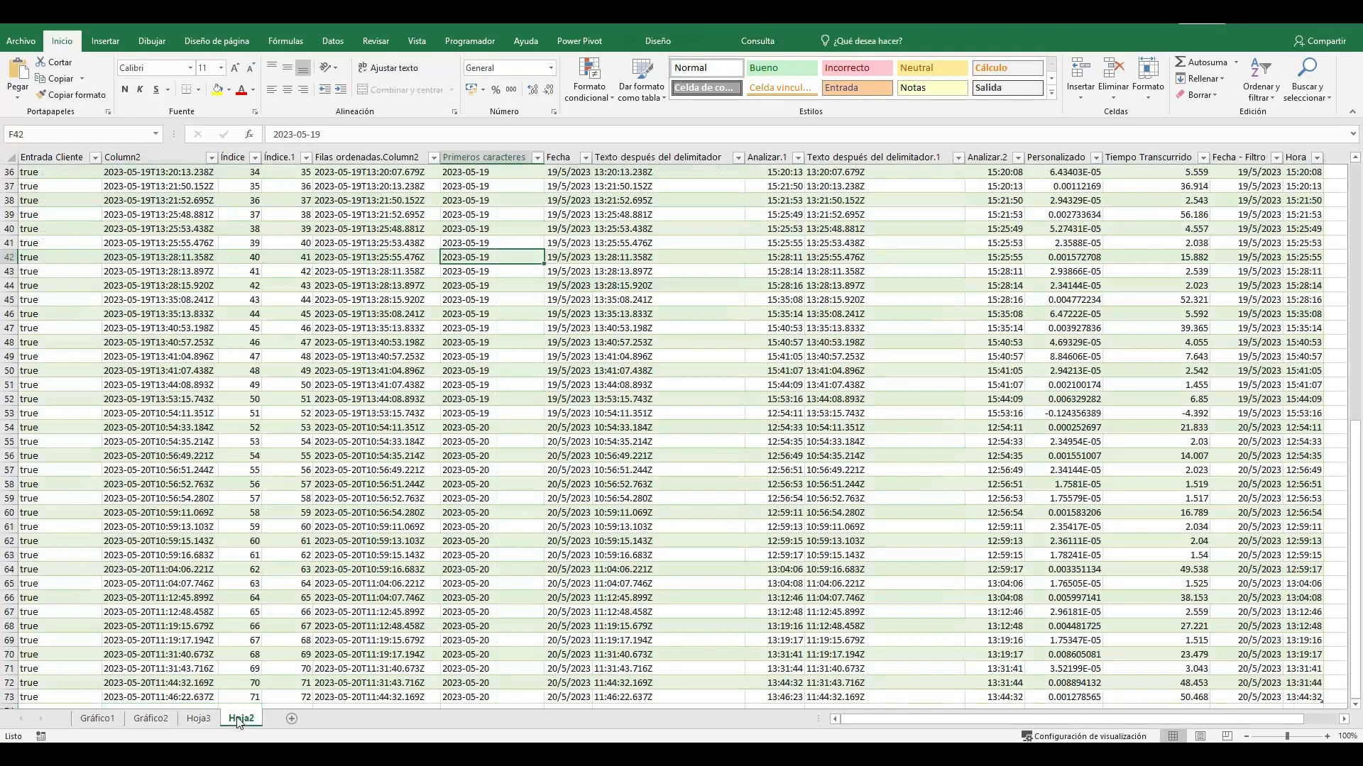
left_click(416, 202)
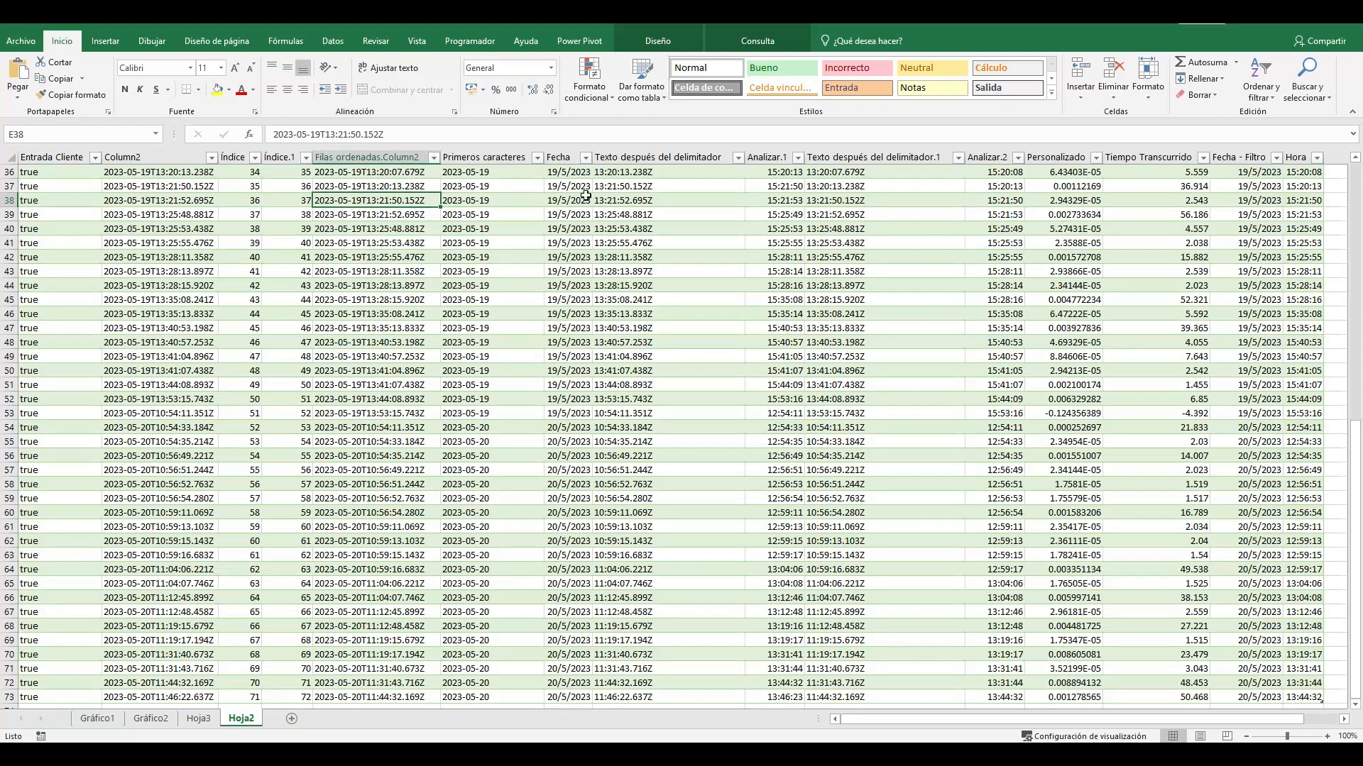
left_click(100, 188)
key("Up")
key("Up")
key("Up")
key("Up")
key("Up")
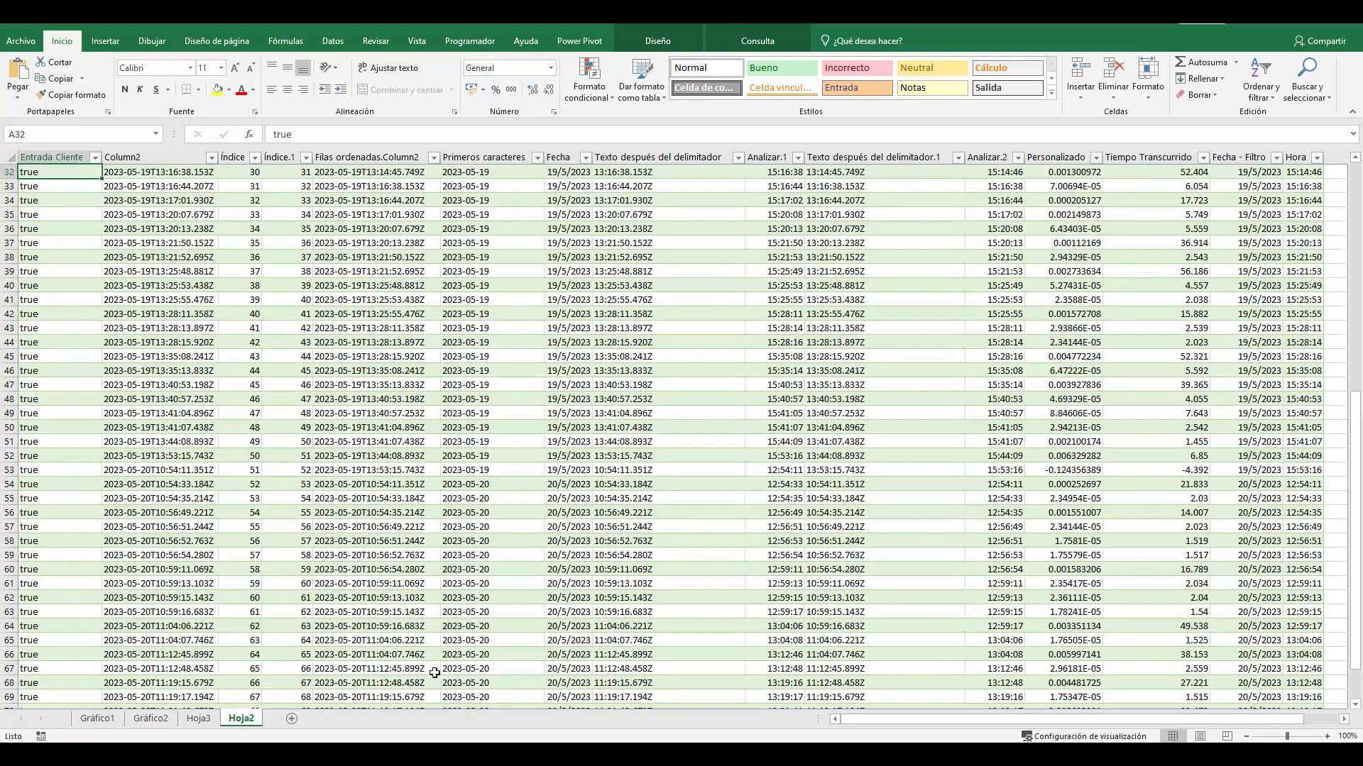
Open the entrada query in the Power Query editor and examine Column2, Filas ordenadas.Column2, Índice and Índice.1
left_click(766, 41)
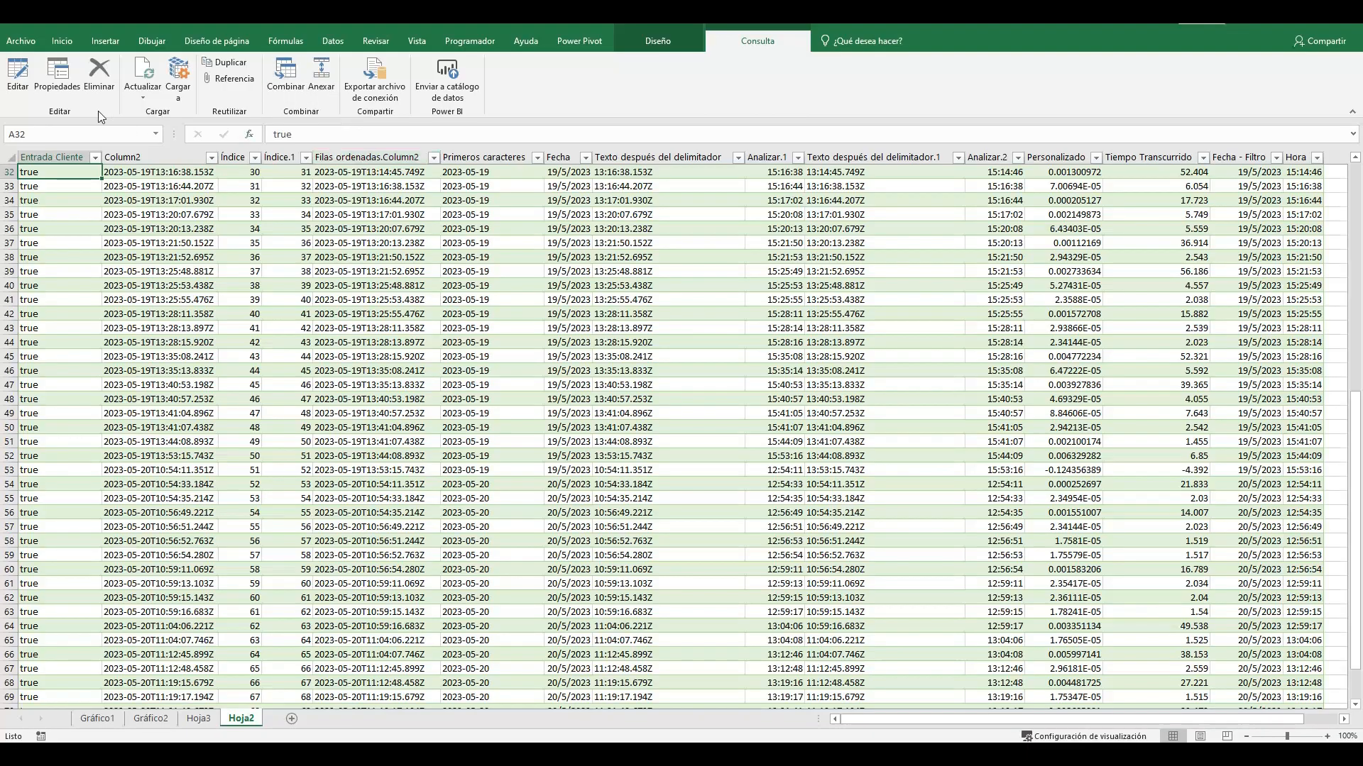
left_click(18, 77)
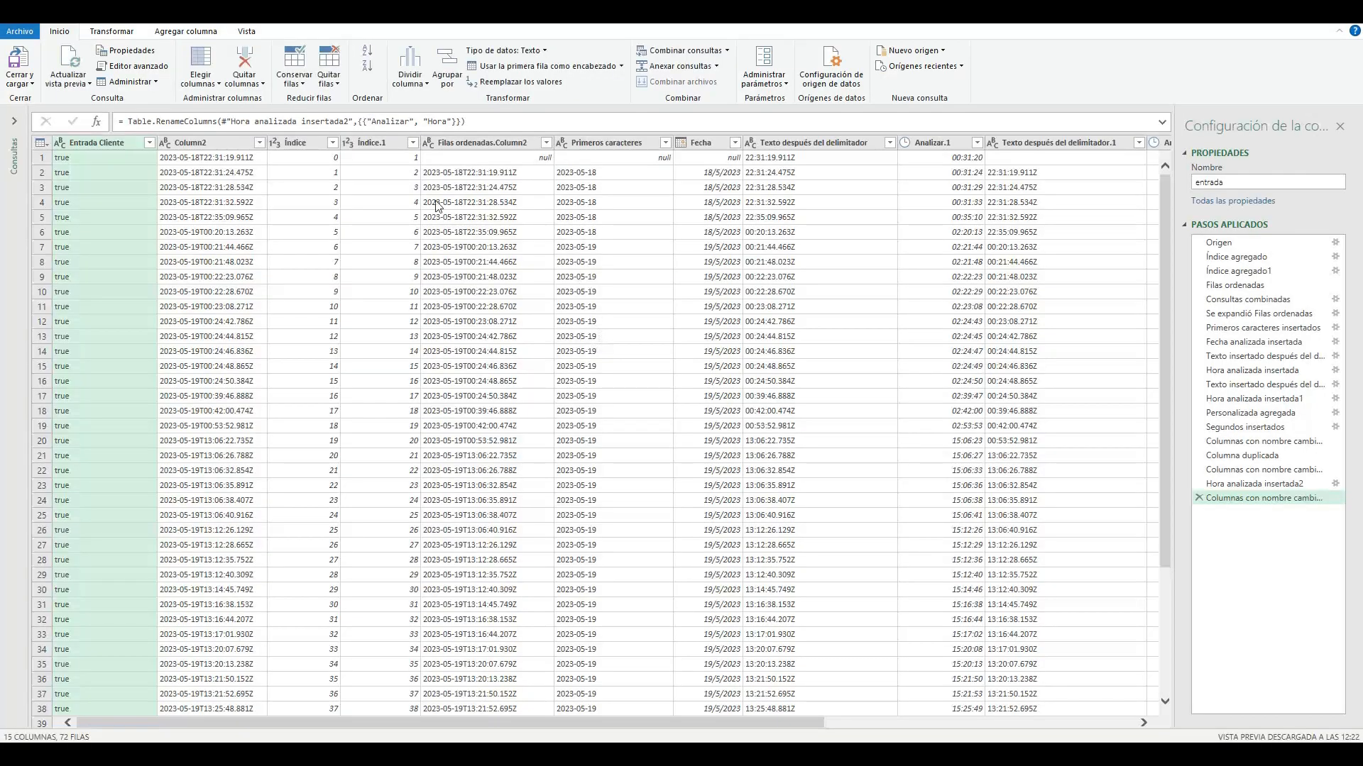
left_click(218, 150)
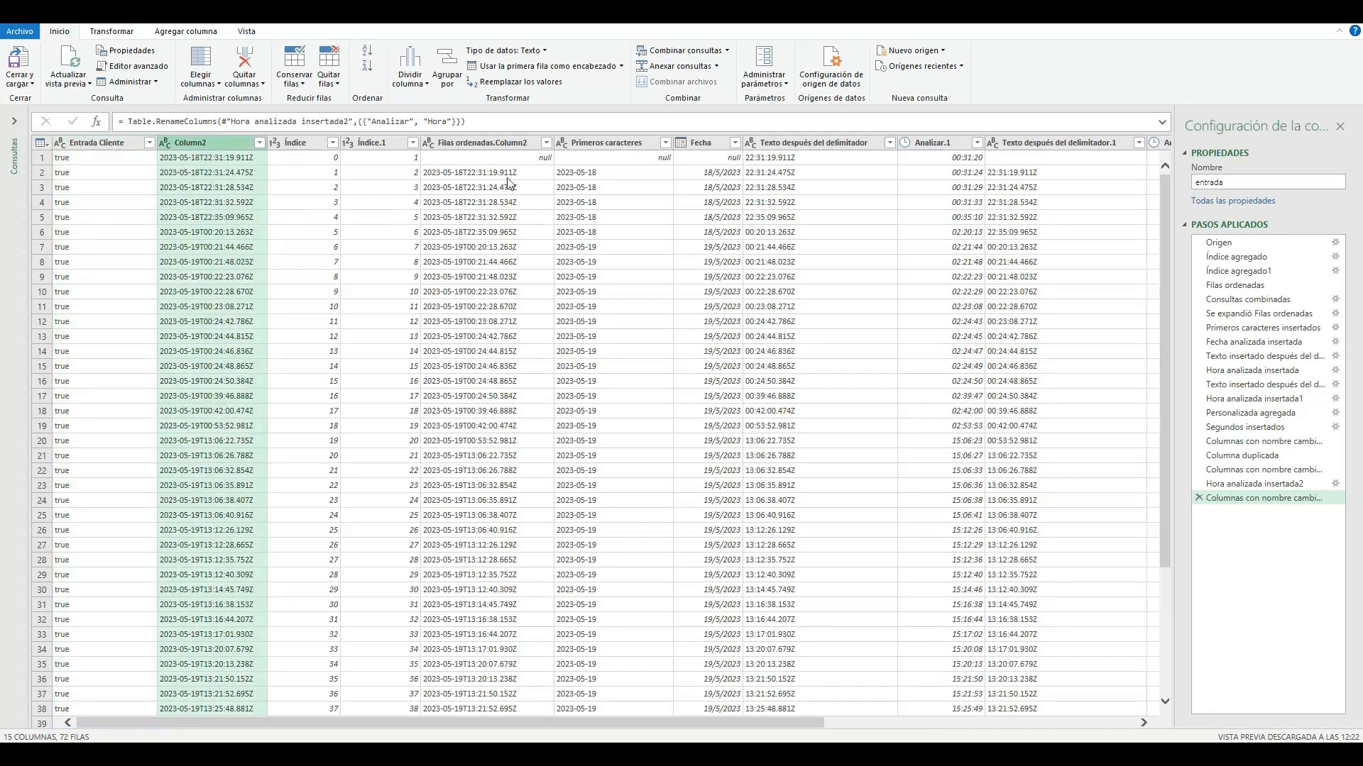
left_click(495, 146)
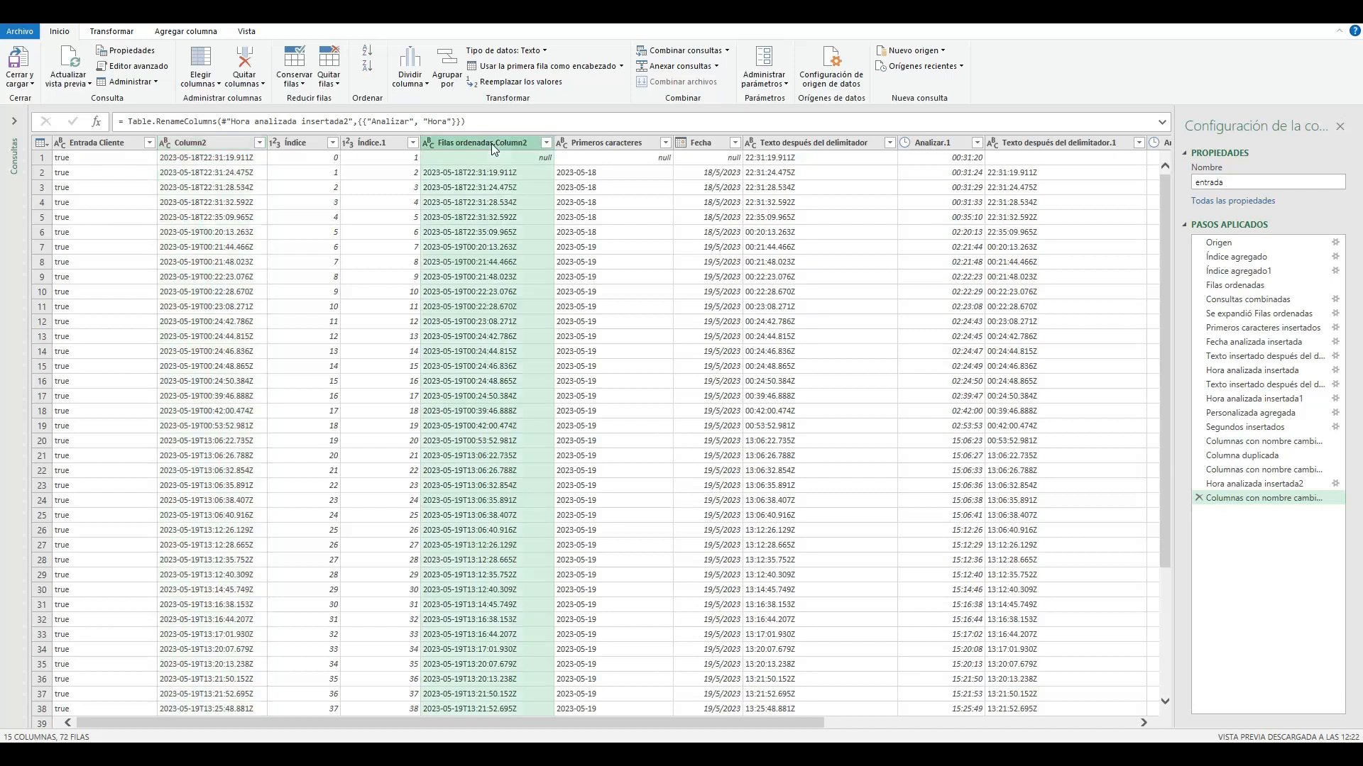
left_click(309, 144)
left_click(370, 144)
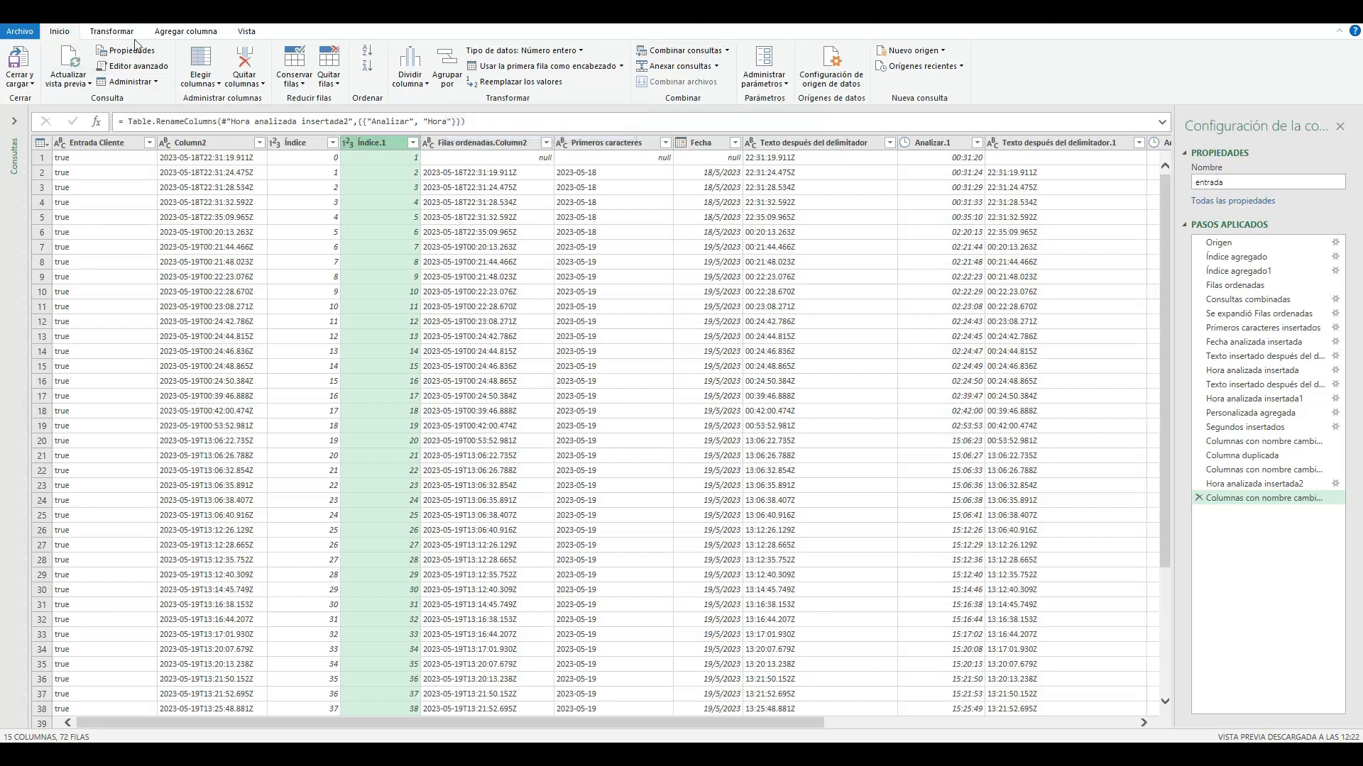
Set up a merge of the entrada query with itself, matching Índice to Índice.1, and cancel it
left_click(680, 50)
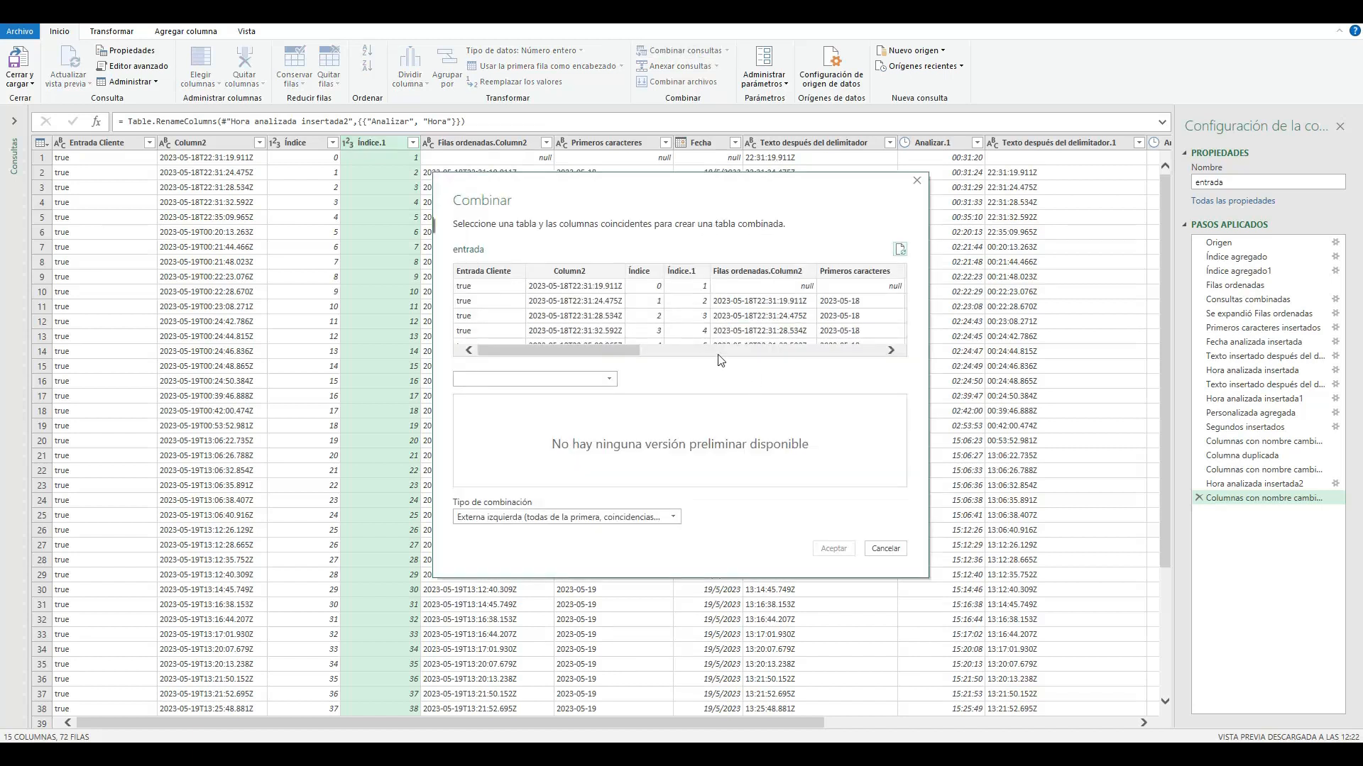
left_click(596, 277)
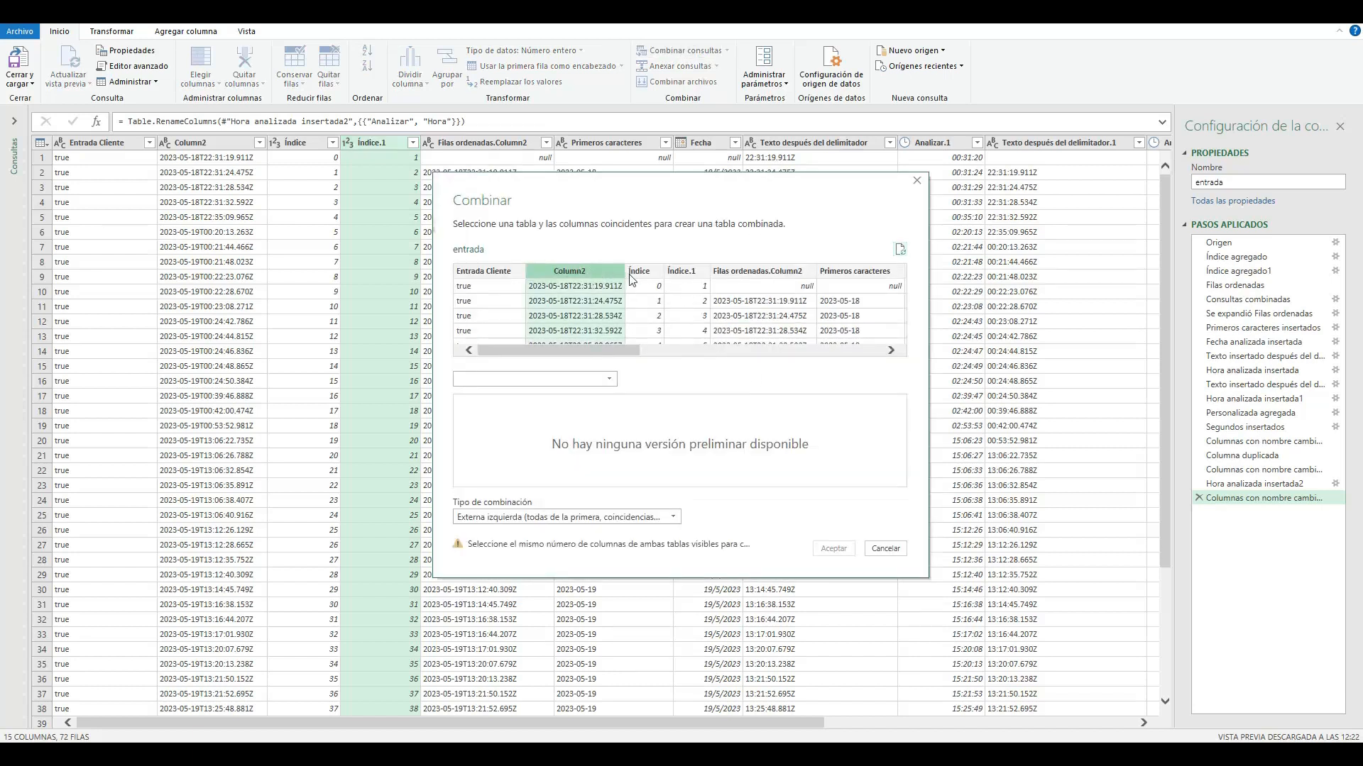
left_click(646, 278)
left_click(608, 379)
left_click(603, 396)
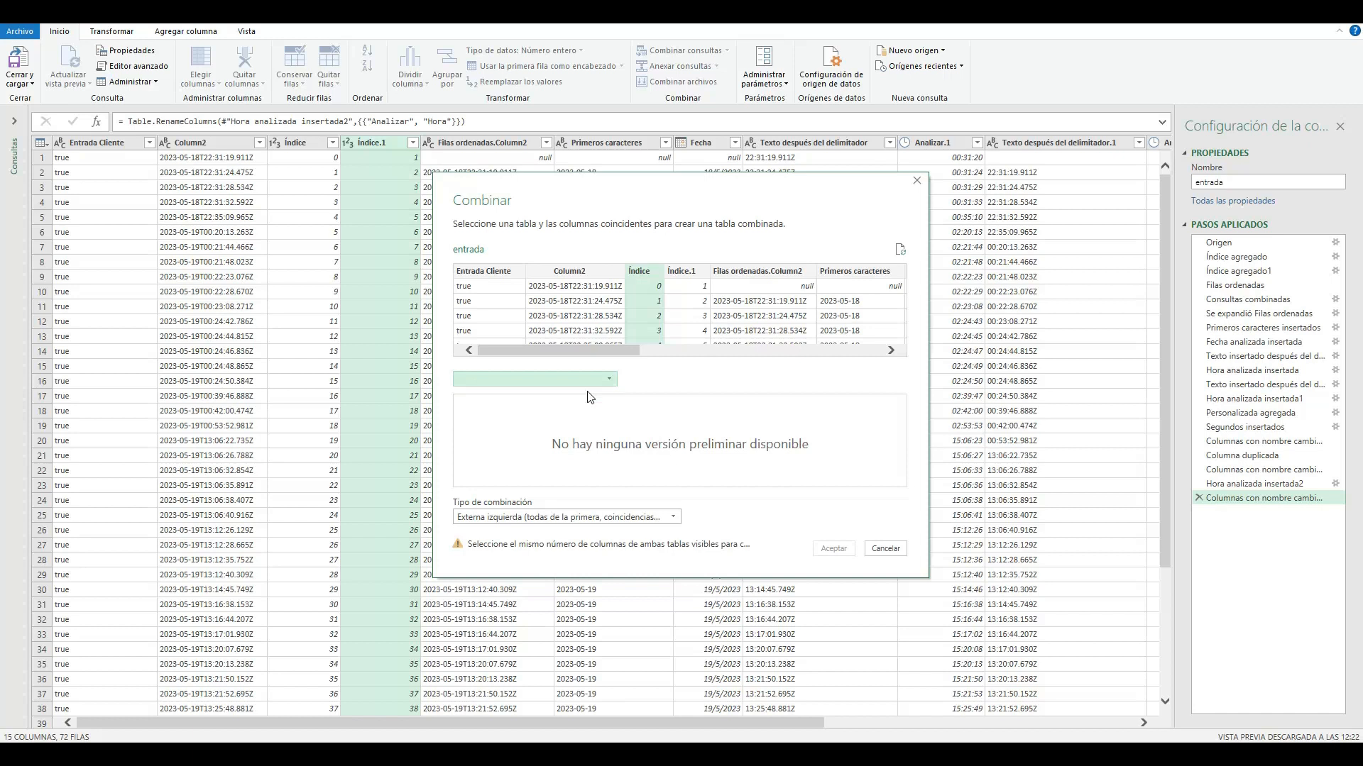
left_click(576, 276)
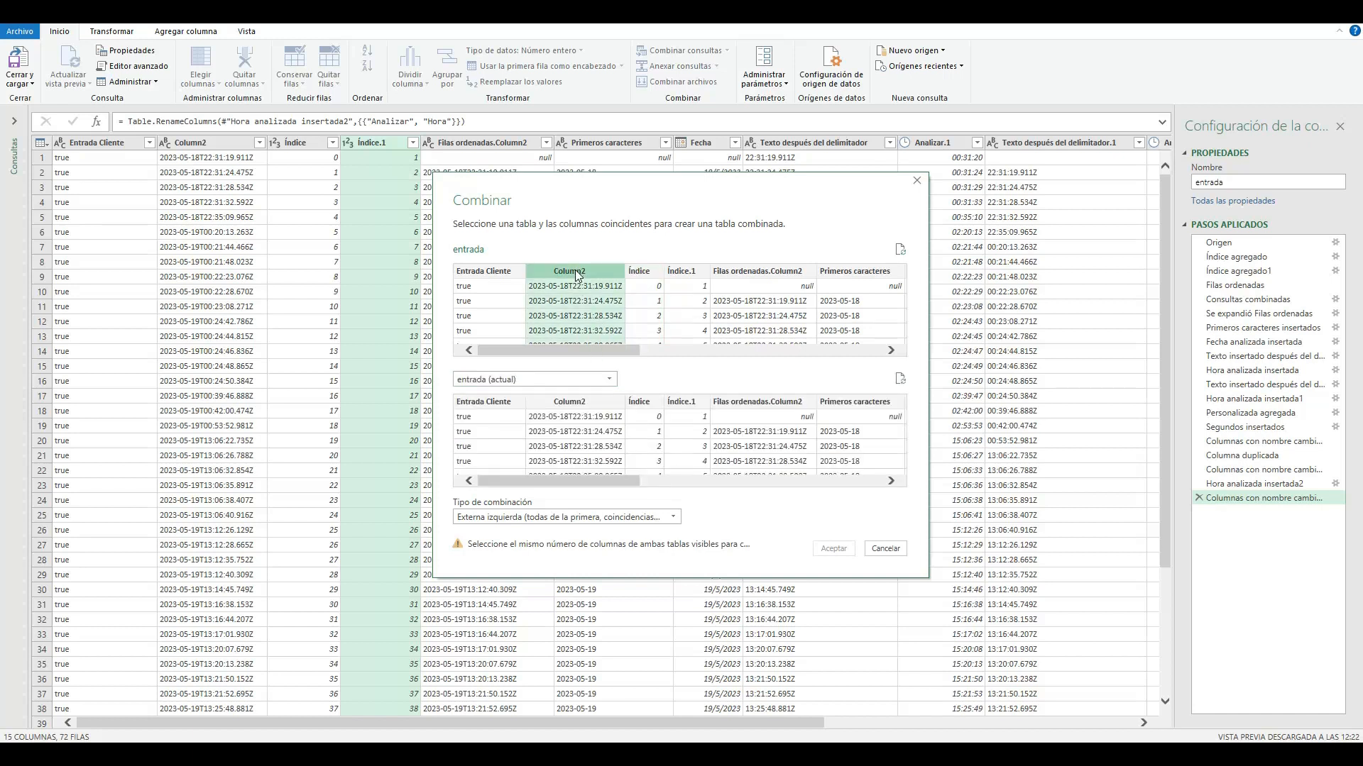
left_click(640, 274, "ctrl")
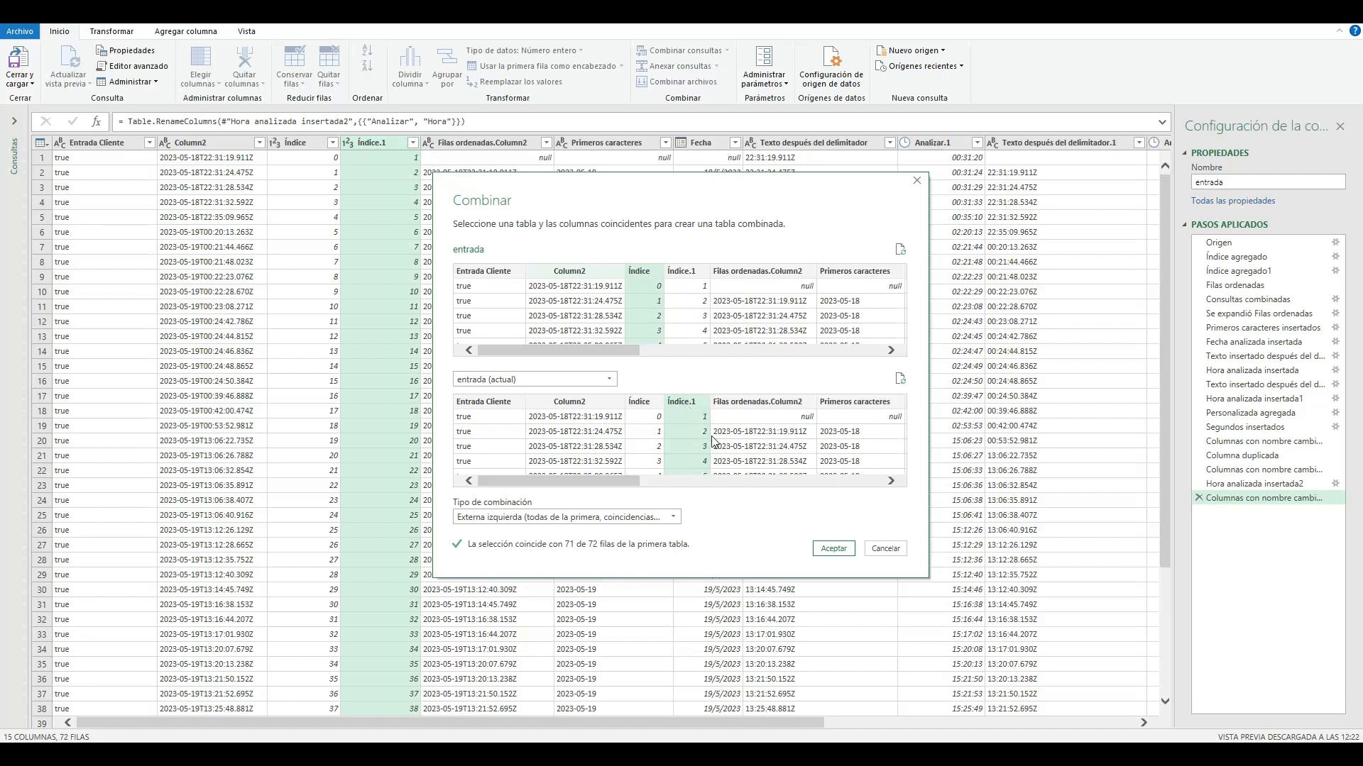
left_click(889, 552)
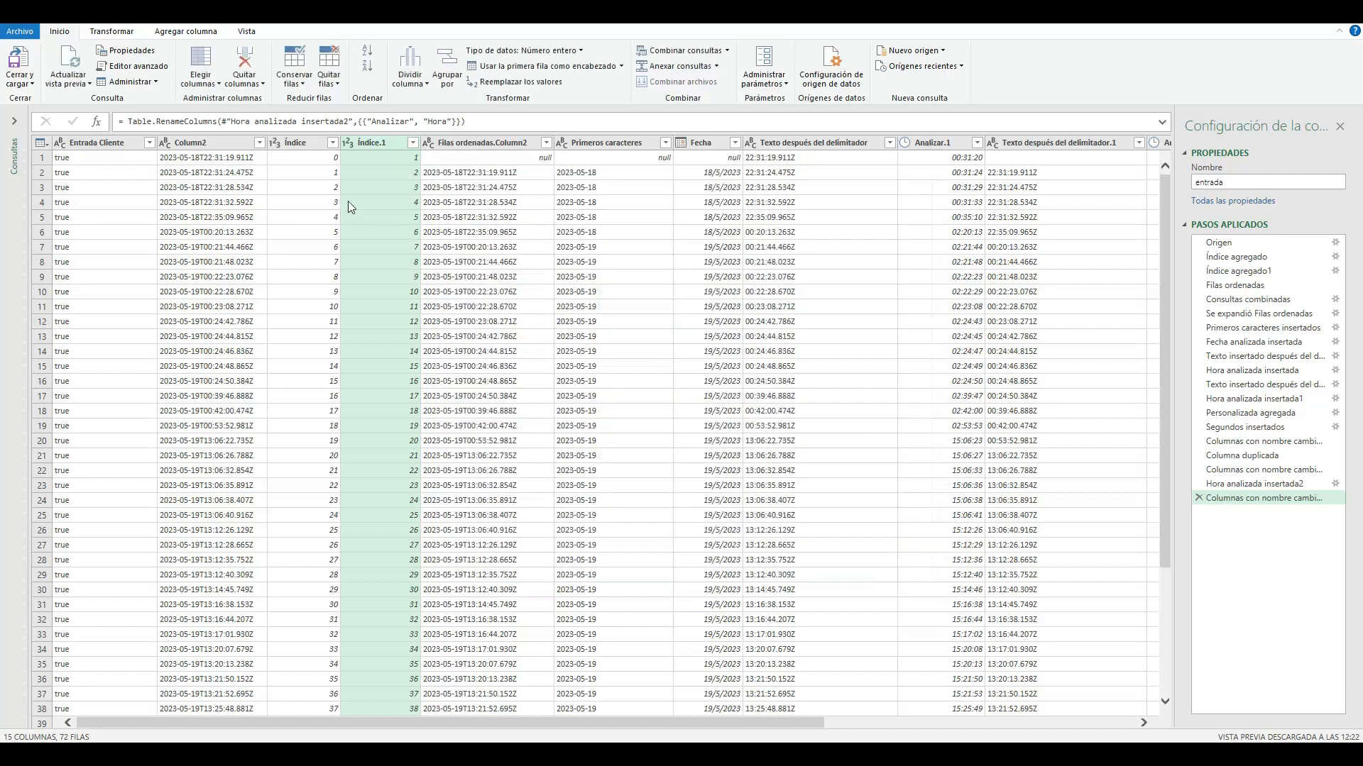
Examine the second row's previous timestamp in Filas ordenadas.Column2 and its Personalizado and Tiempo Transcurrido values
left_click(438, 206)
left_click(461, 172)
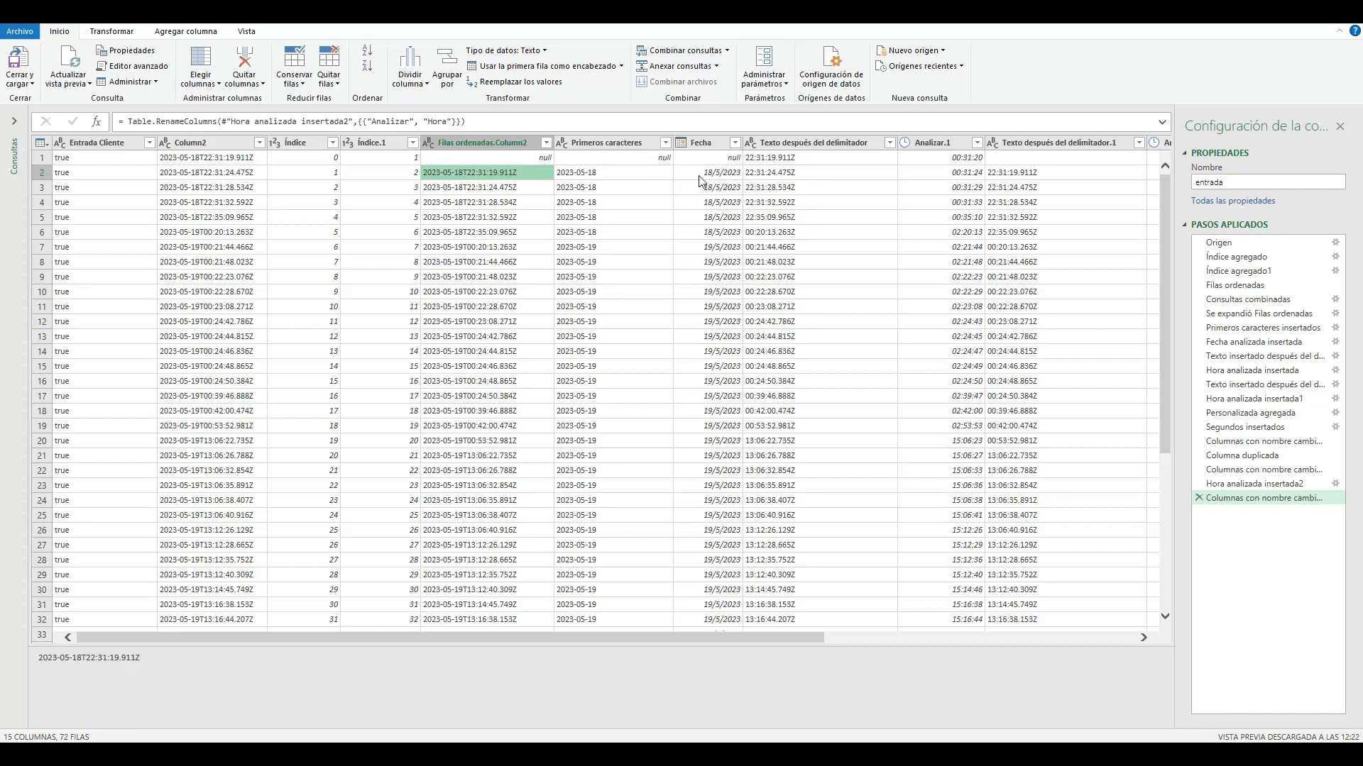
left_click_drag(747, 634, 1058, 595)
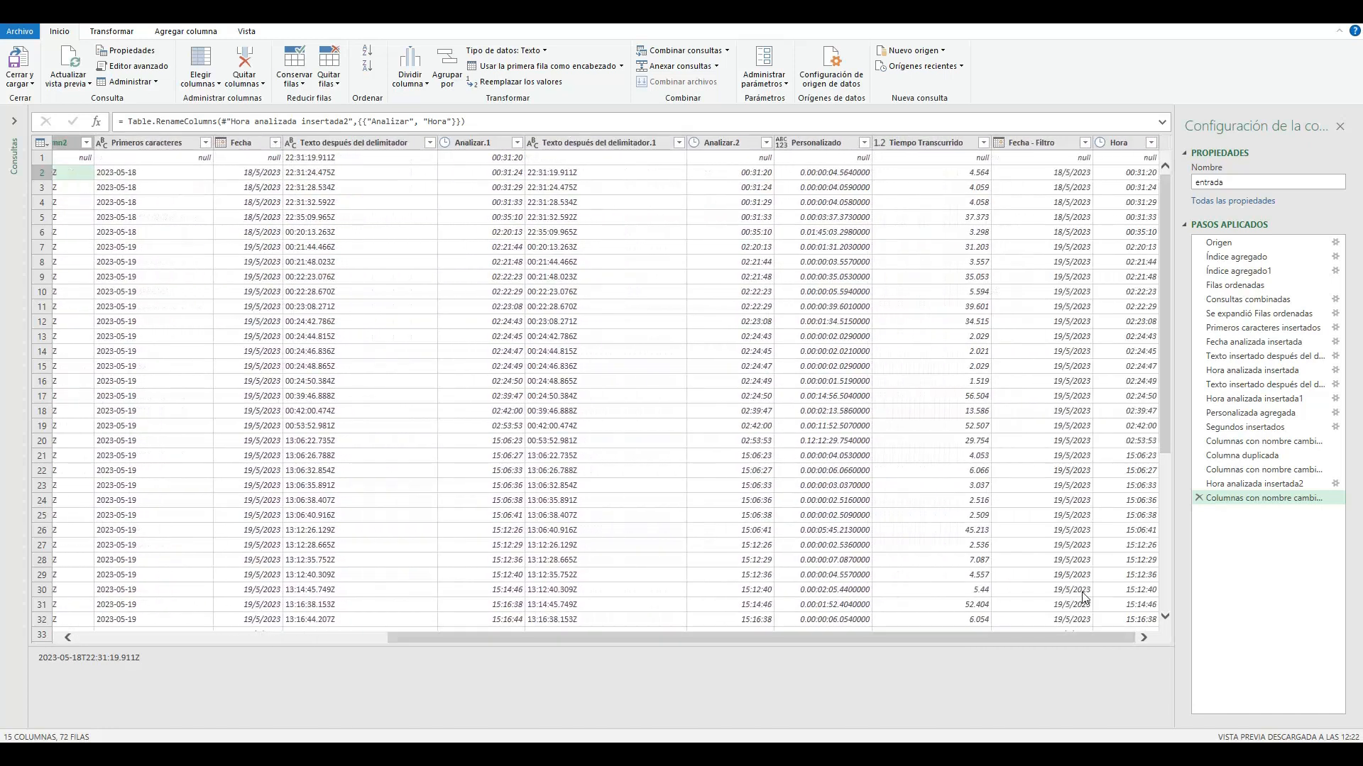
left_click(890, 172)
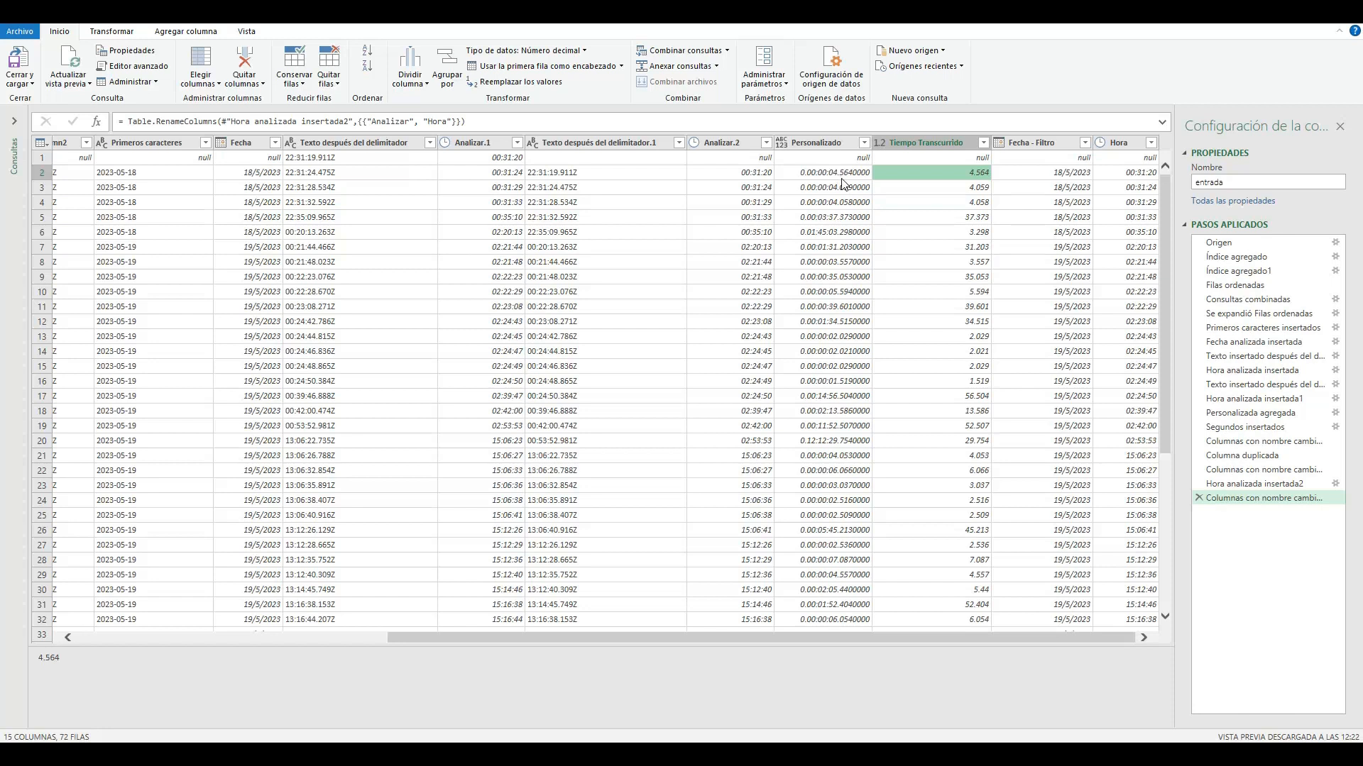
left_click(842, 179)
left_click(917, 184)
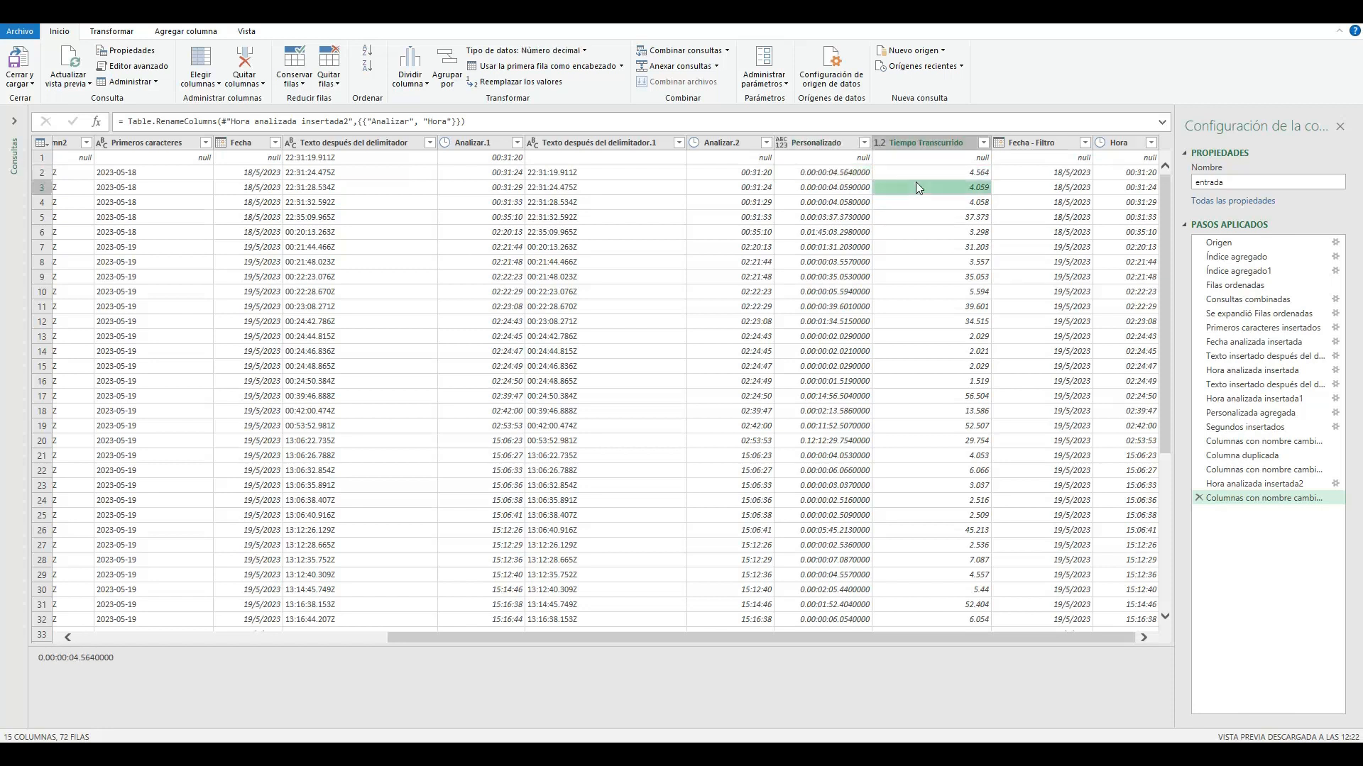
key("Up")
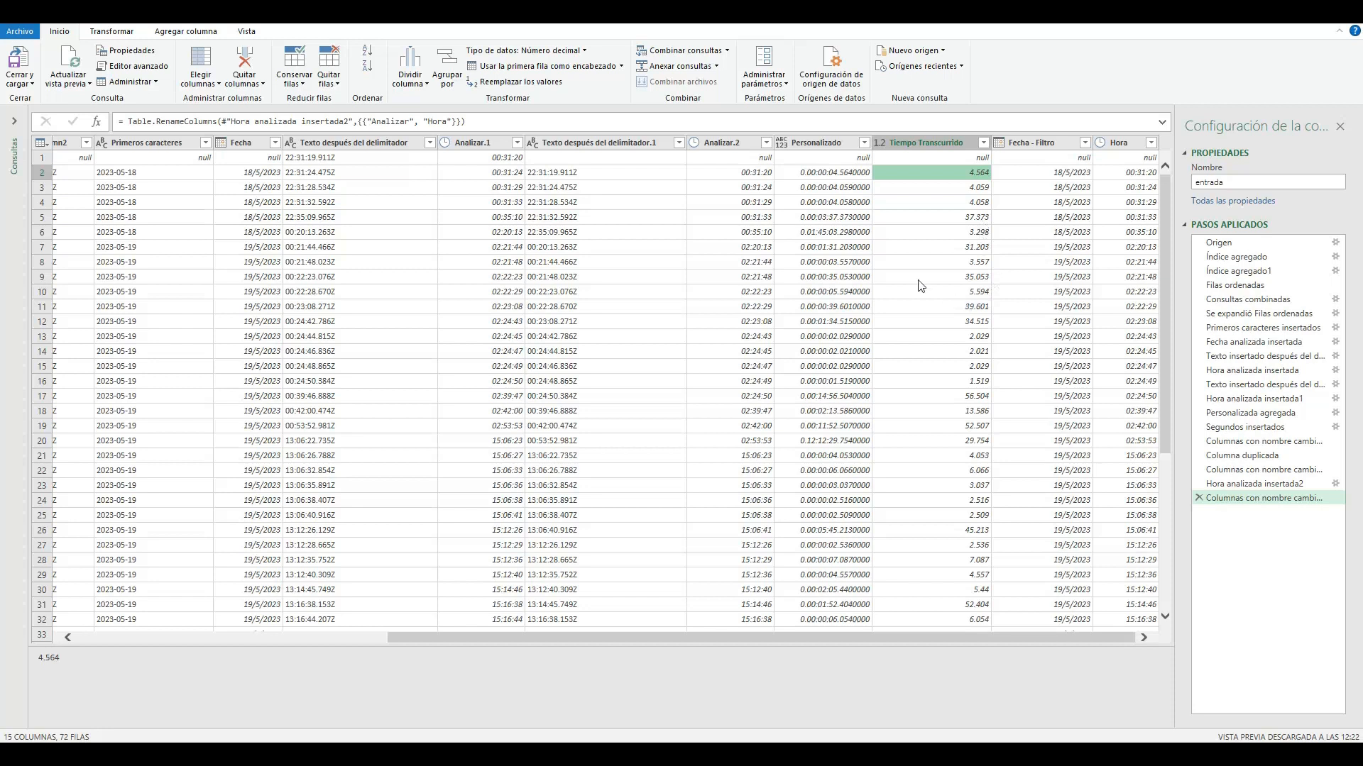
Close the query editor, return to the Hoja2 table and inspect row 34 from Primeros caracteres through Hora
left_click(20, 67)
left_click(517, 201)
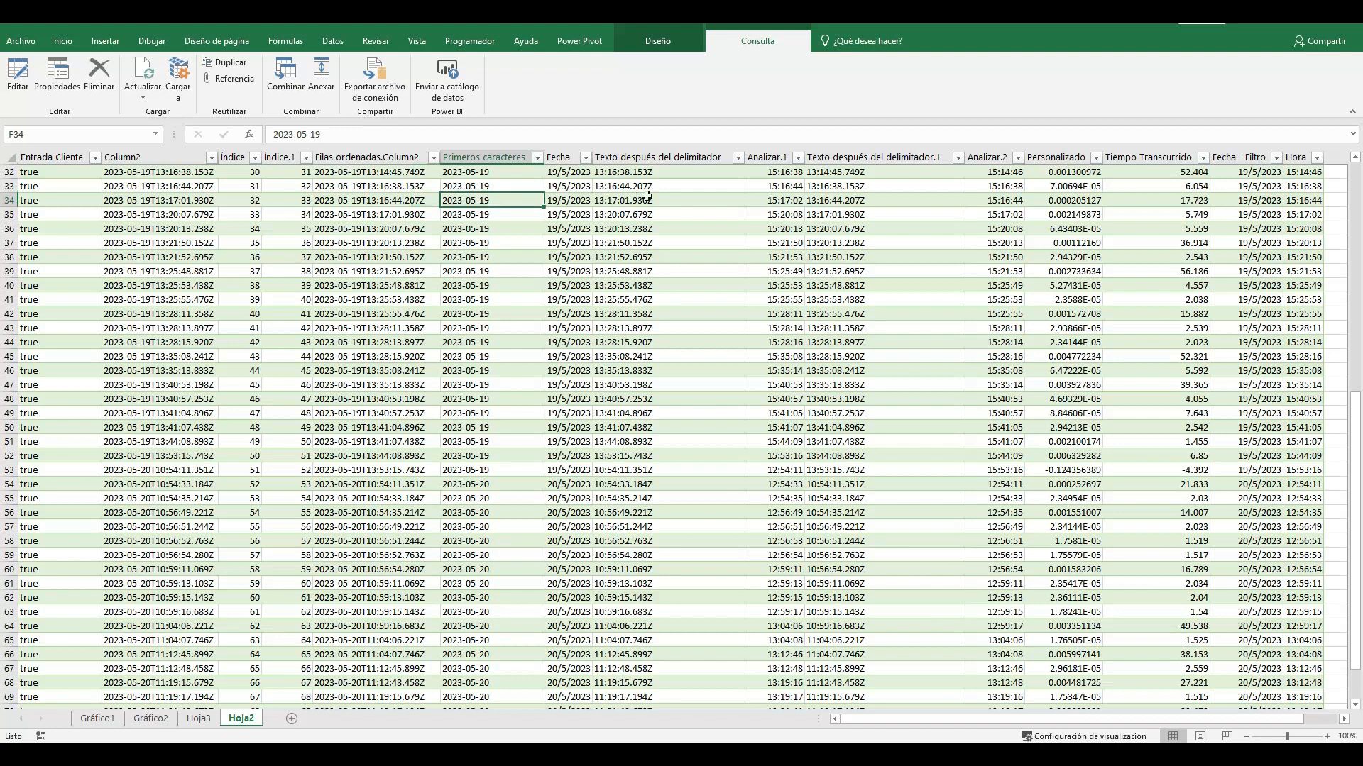
left_click(688, 197)
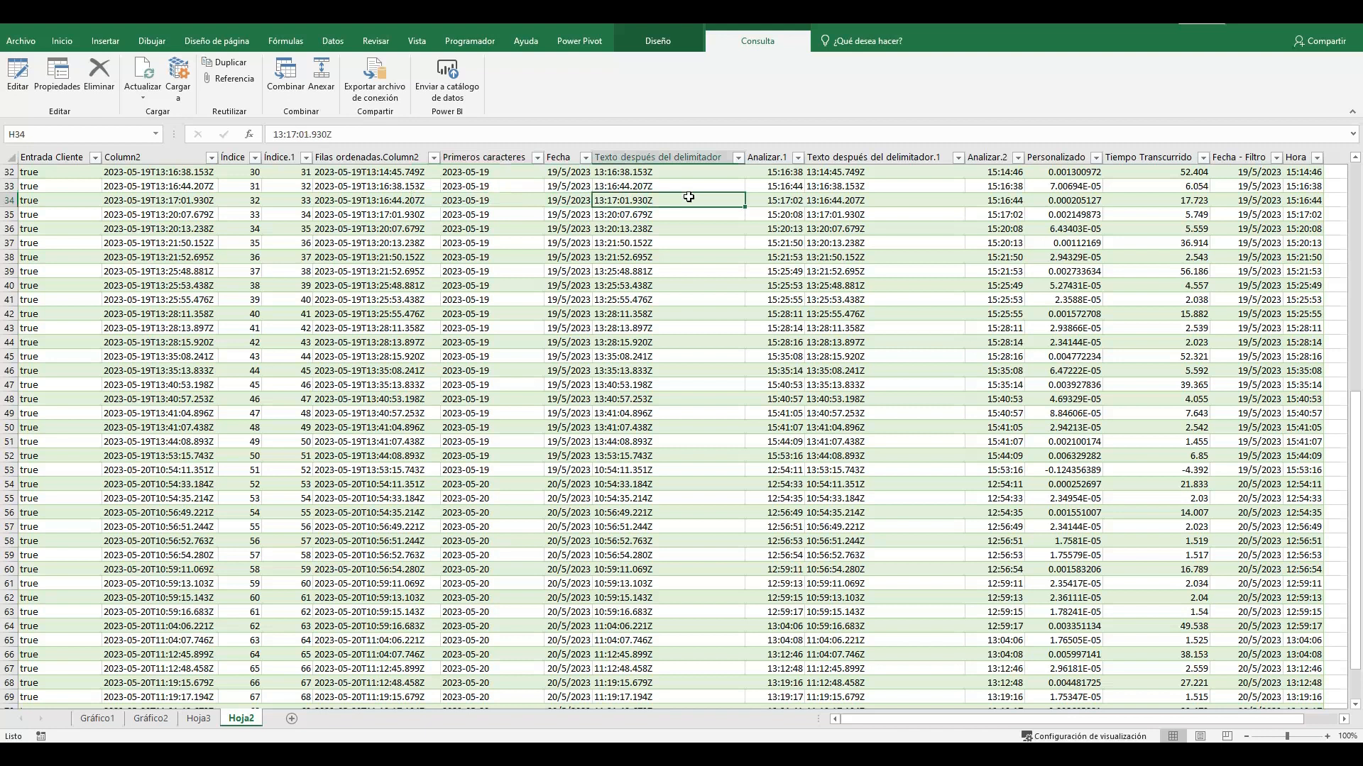
key("Right")
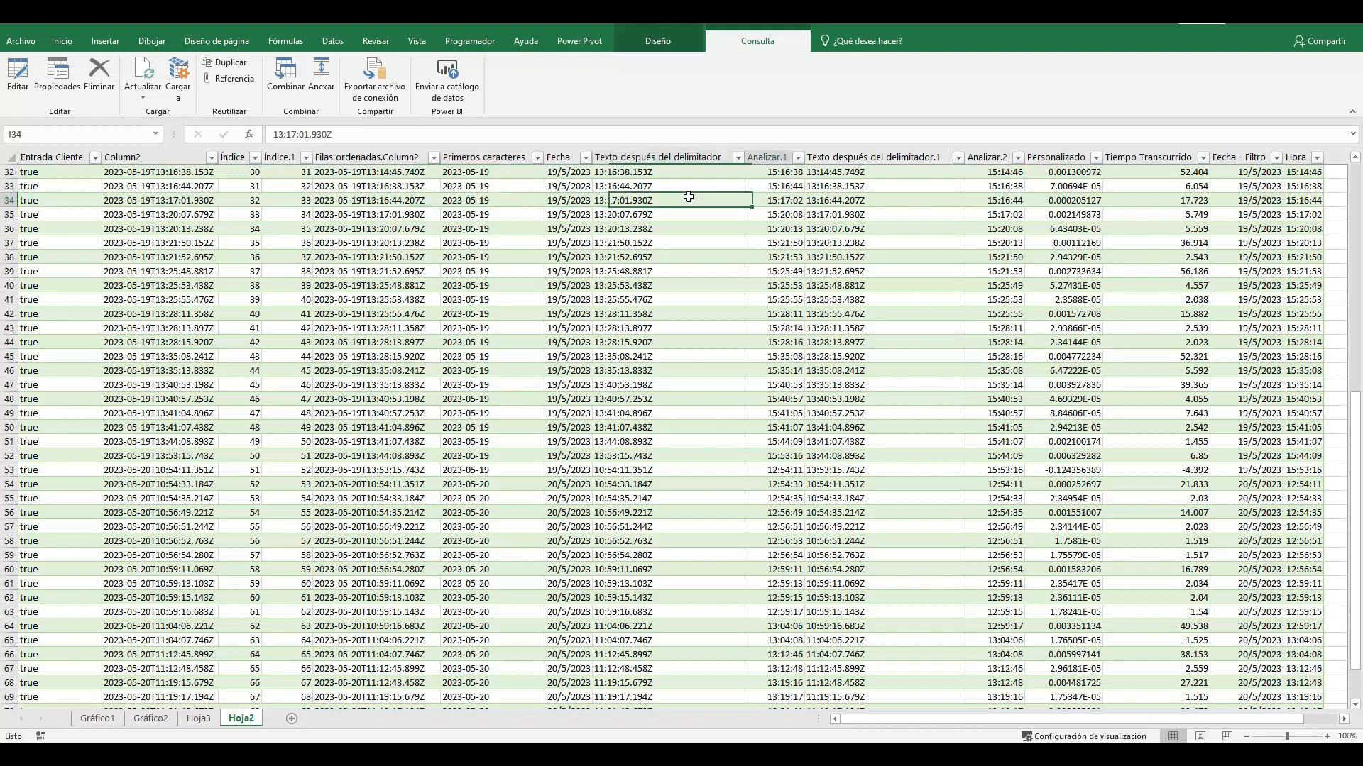
key("Right")
key("Right")
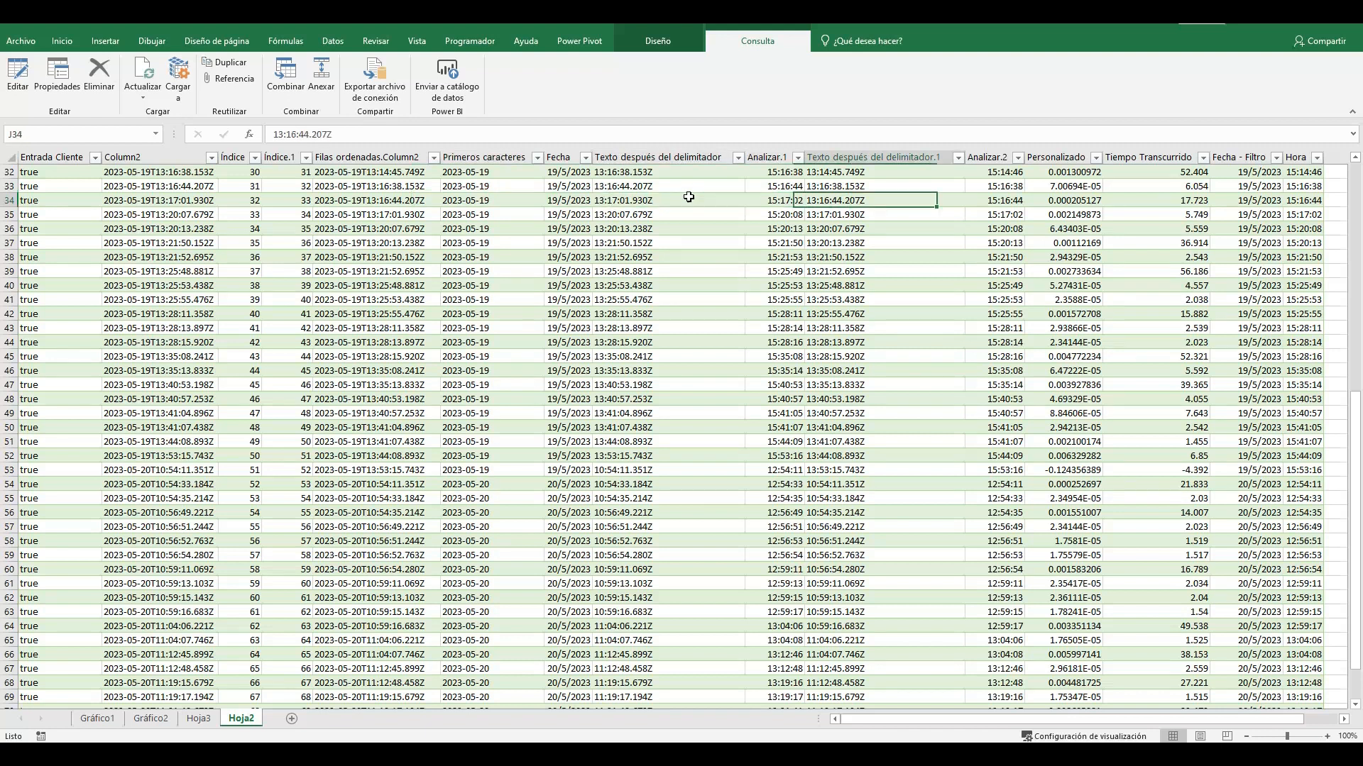
key("Right")
key("Right")
key("Right")
key("Right")
key("Right")
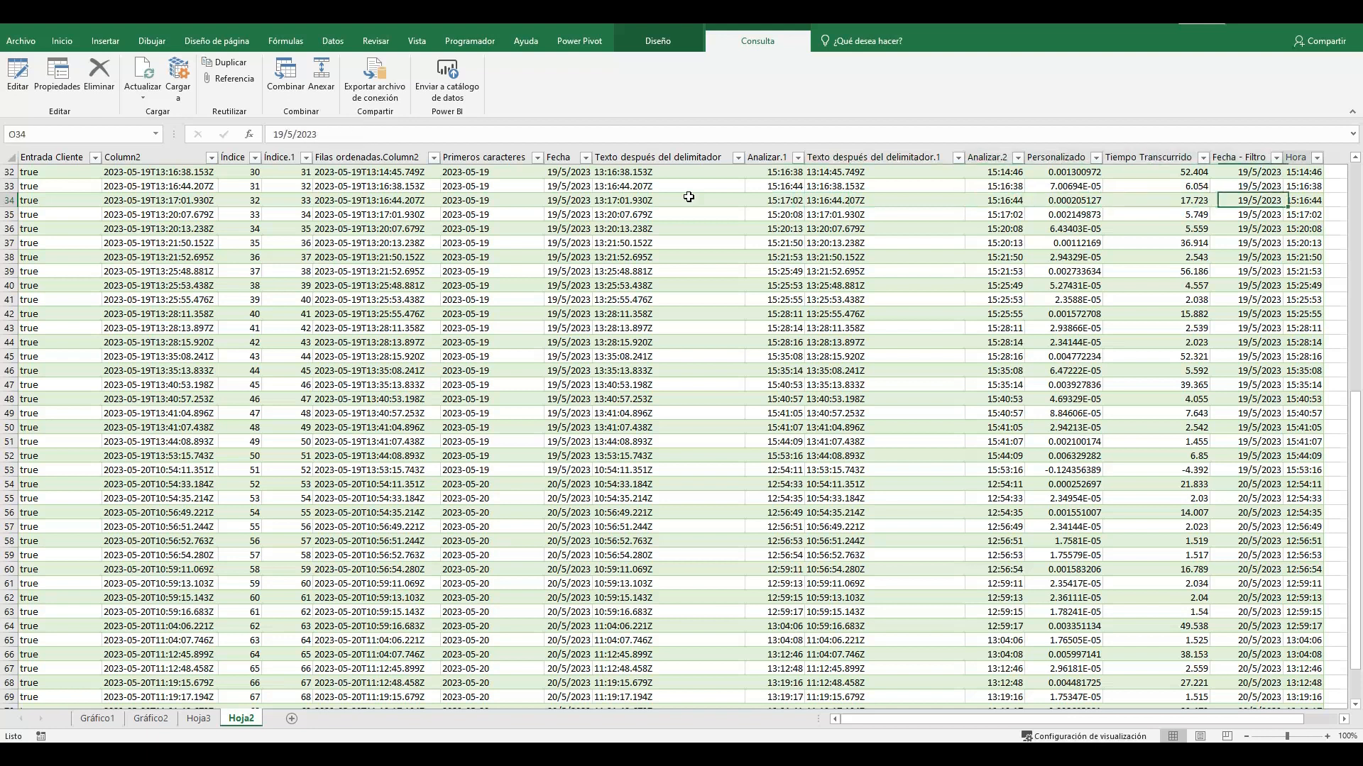
key("Right")
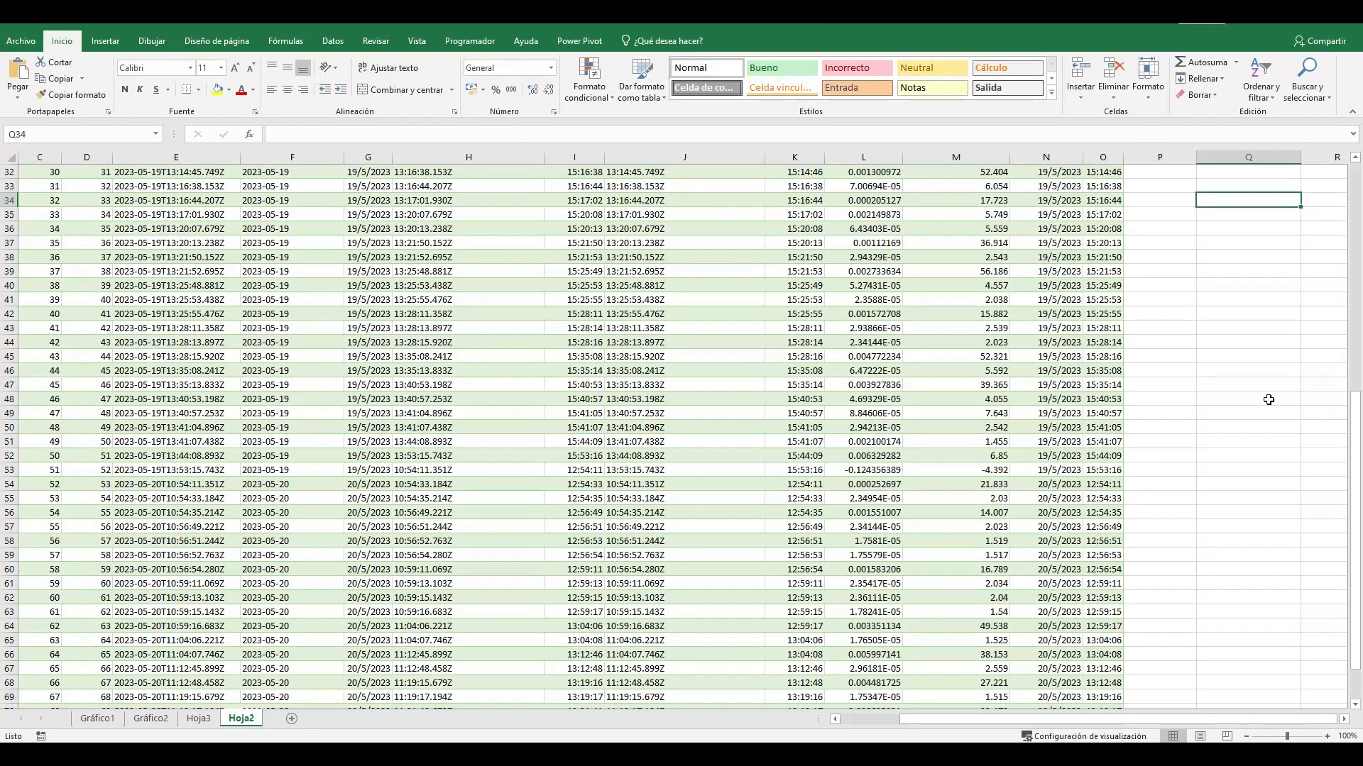
Widen the Hora column of the Hoja2 table
left_click_drag(1355, 425, 1334, 142)
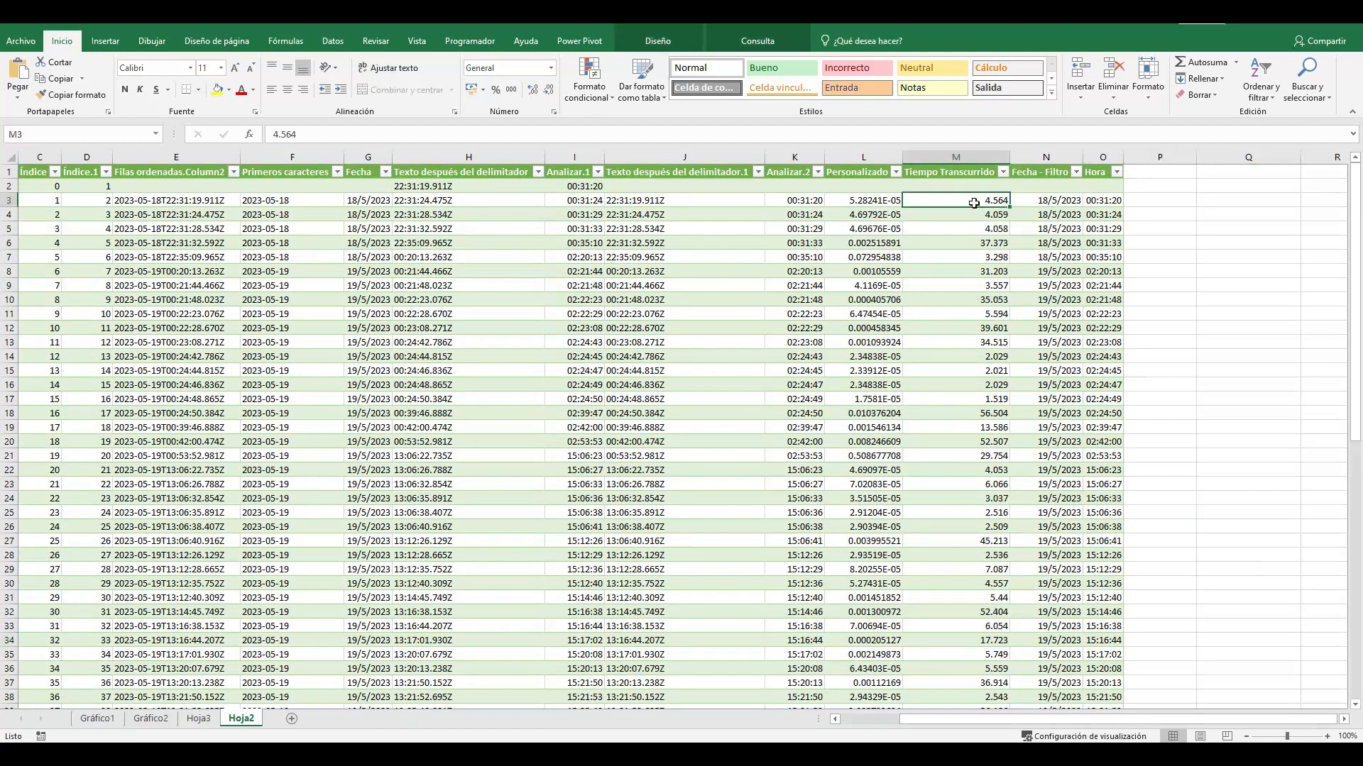
left_click_drag(1127, 161, 1160, 160)
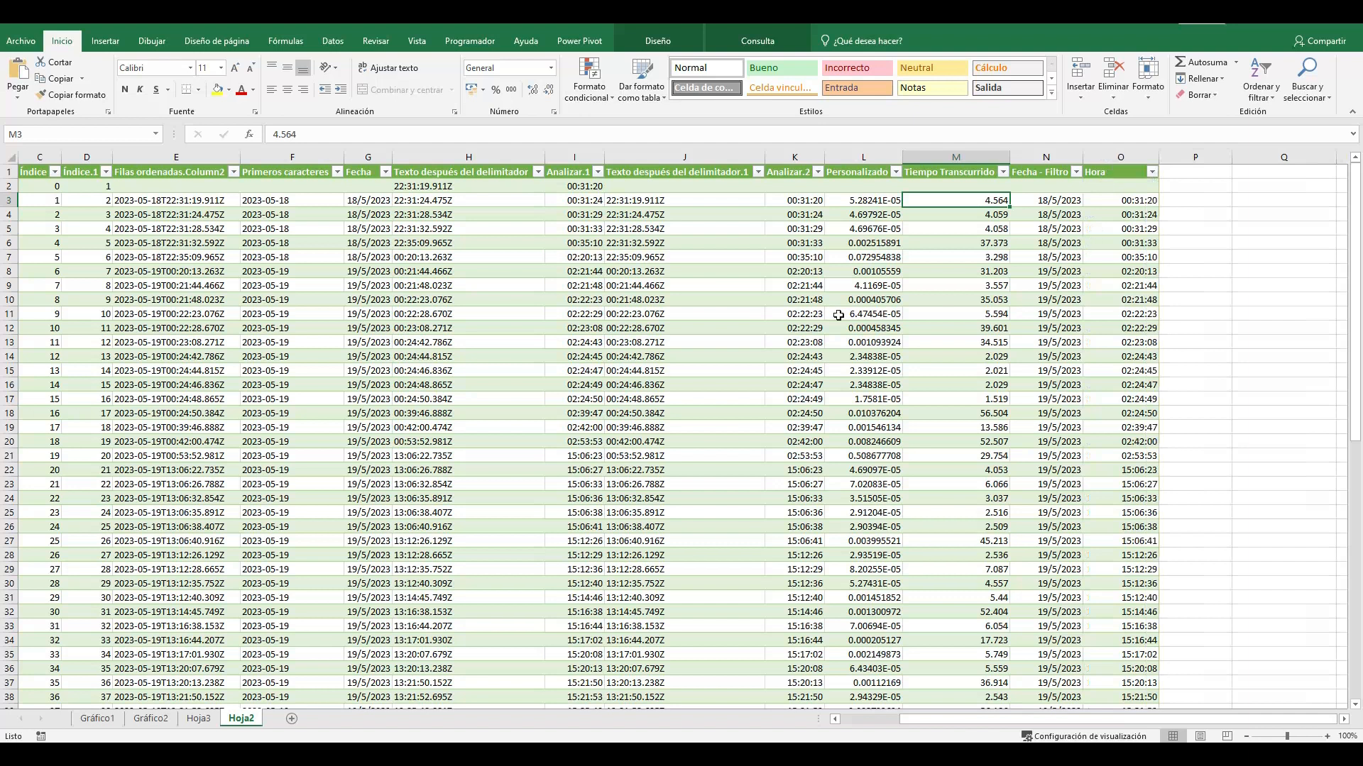
Review the Gráfico1 chart of daily clients and average time, and the Gráfico2 chart of clients per hour
left_click(100, 719)
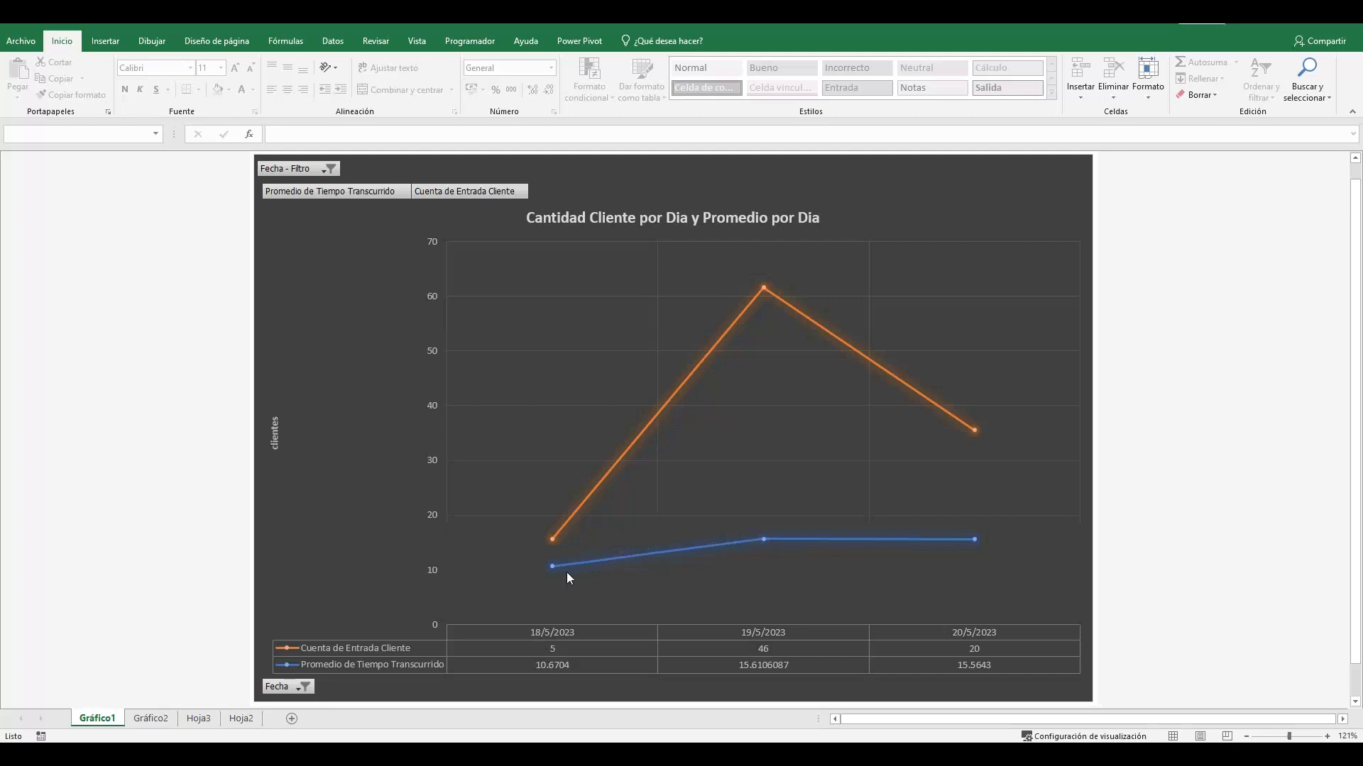
left_click(151, 719)
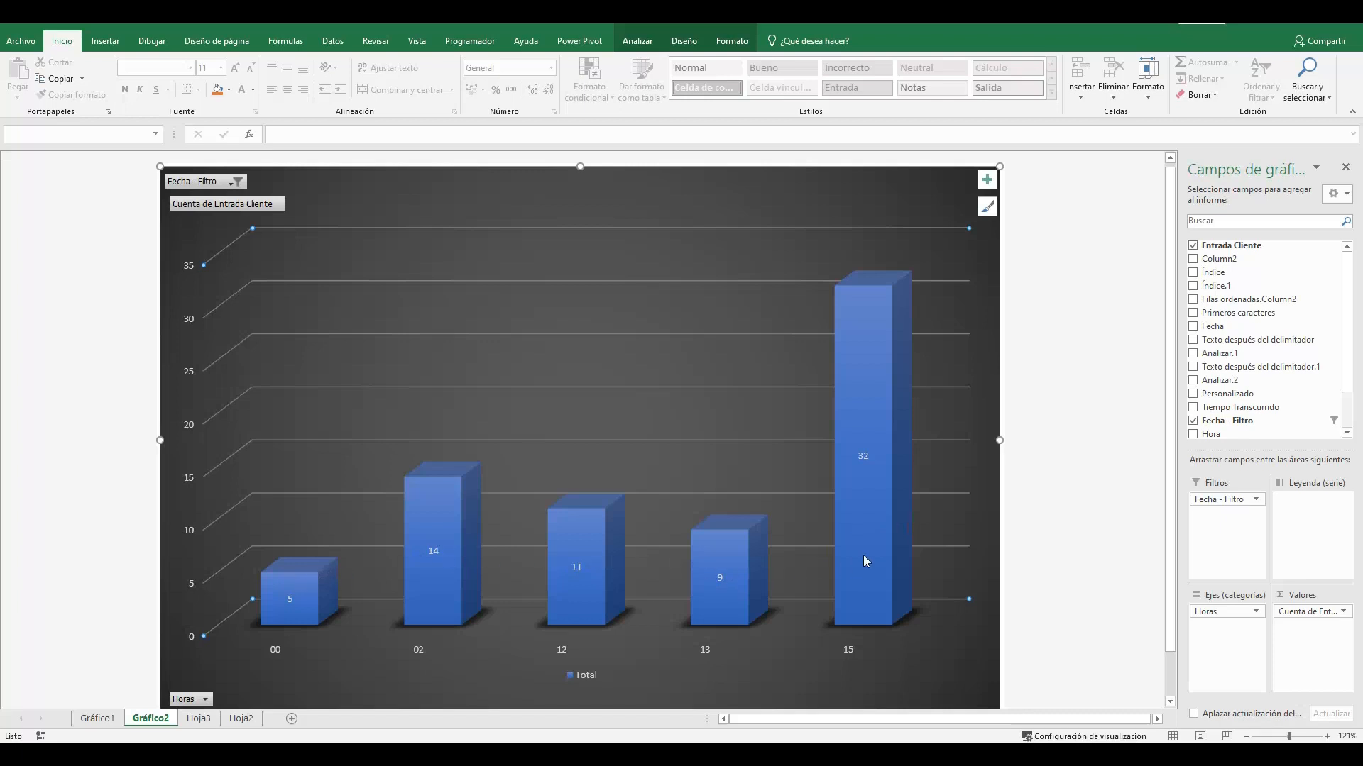
Filter the Horas axis of the Gráfico2 pivot chart to hour 11 only
left_click(206, 699)
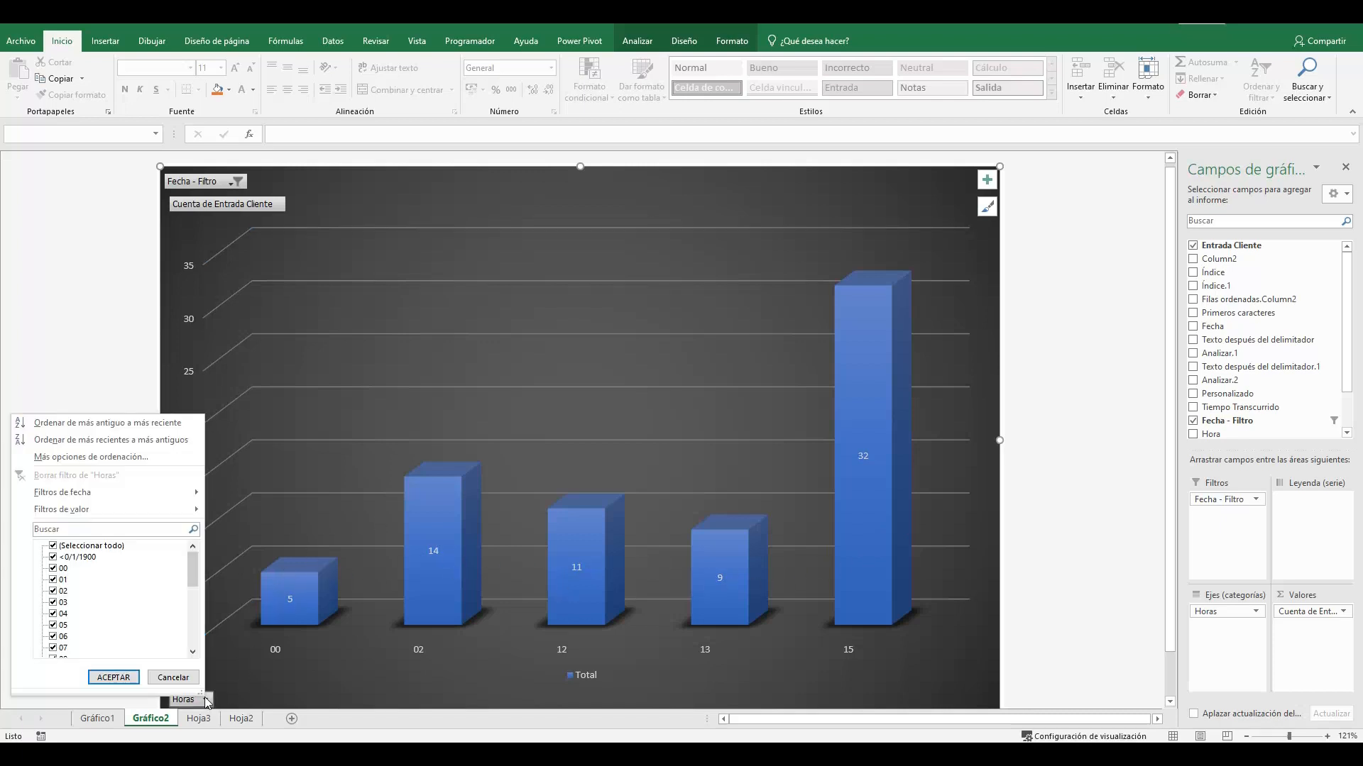
left_click(54, 546)
left_click_drag(189, 570, 189, 603)
left_click(56, 594)
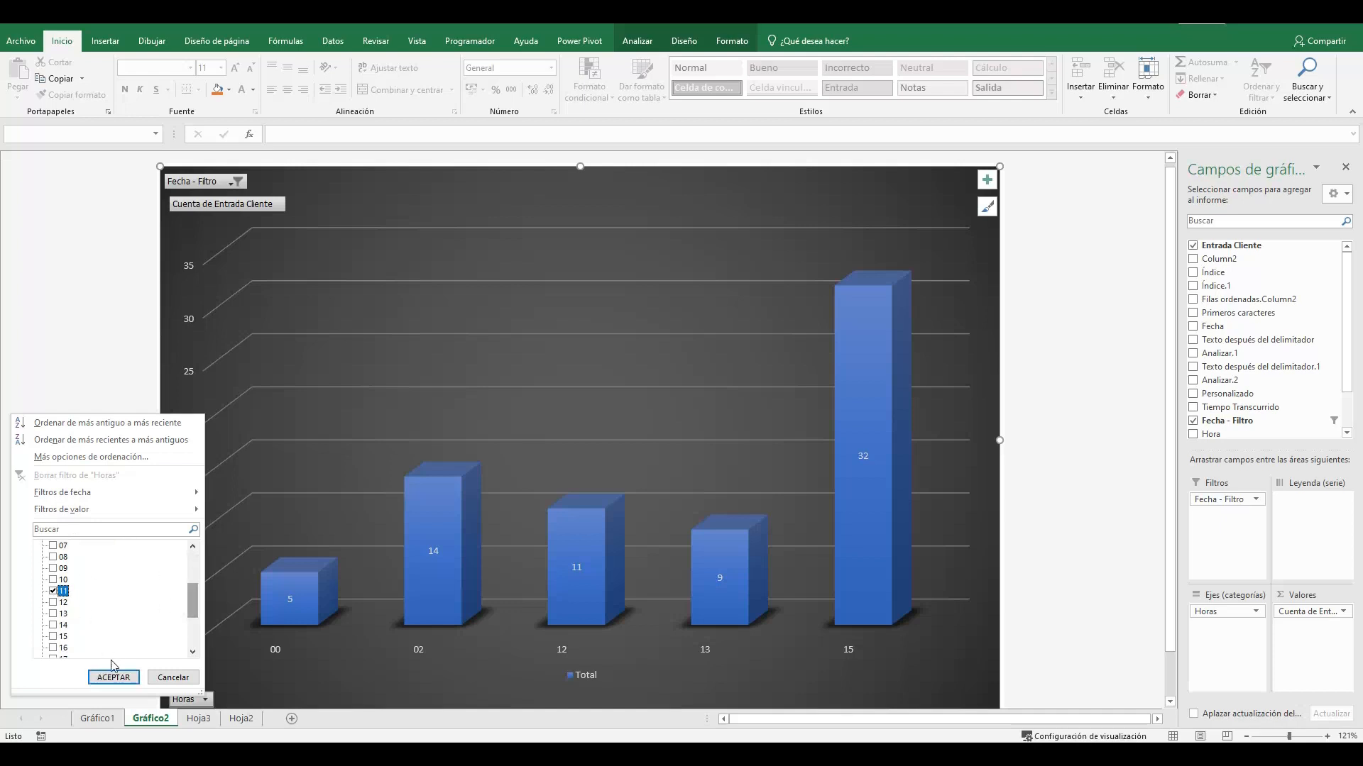
left_click(114, 677)
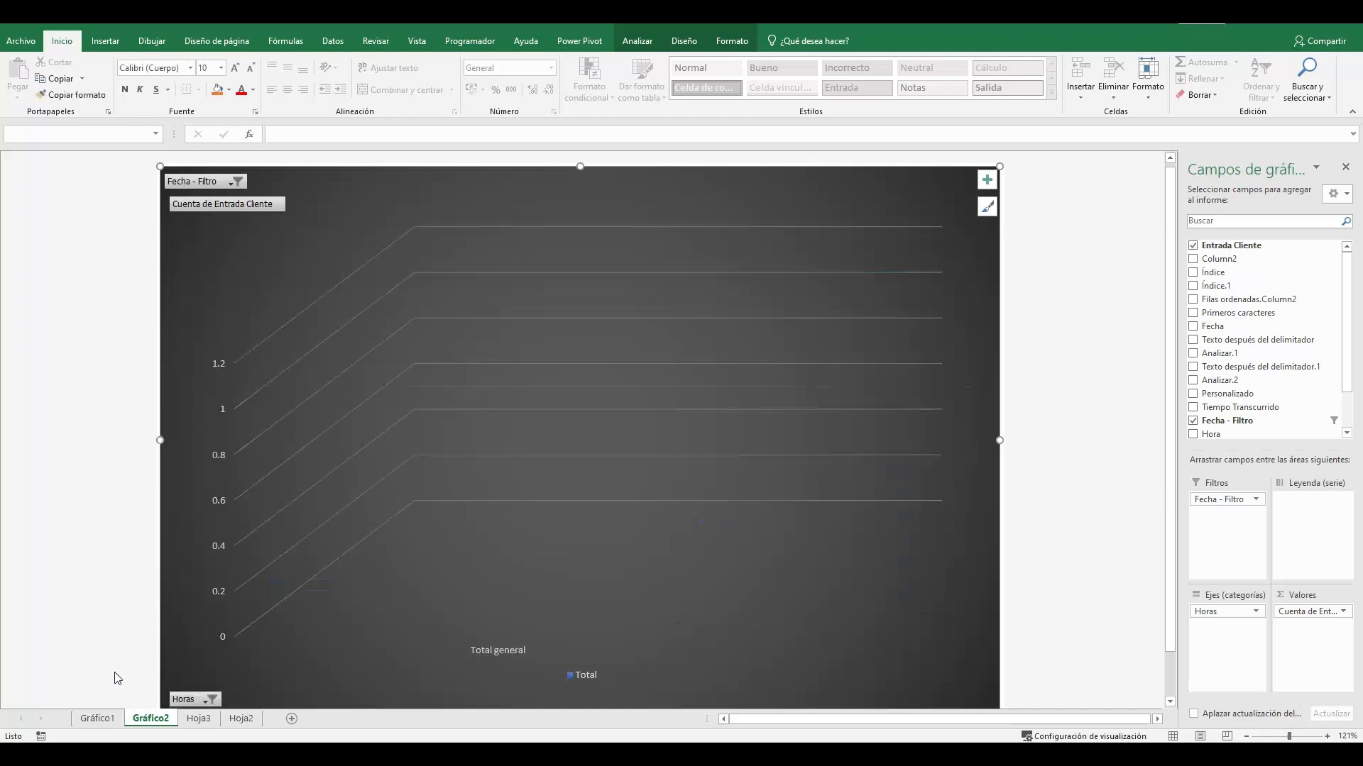
Select hour 12 in addition to 11 in the Horas filter of the Gráfico2 chart
left_click(210, 699)
left_click_drag(195, 590, 196, 616)
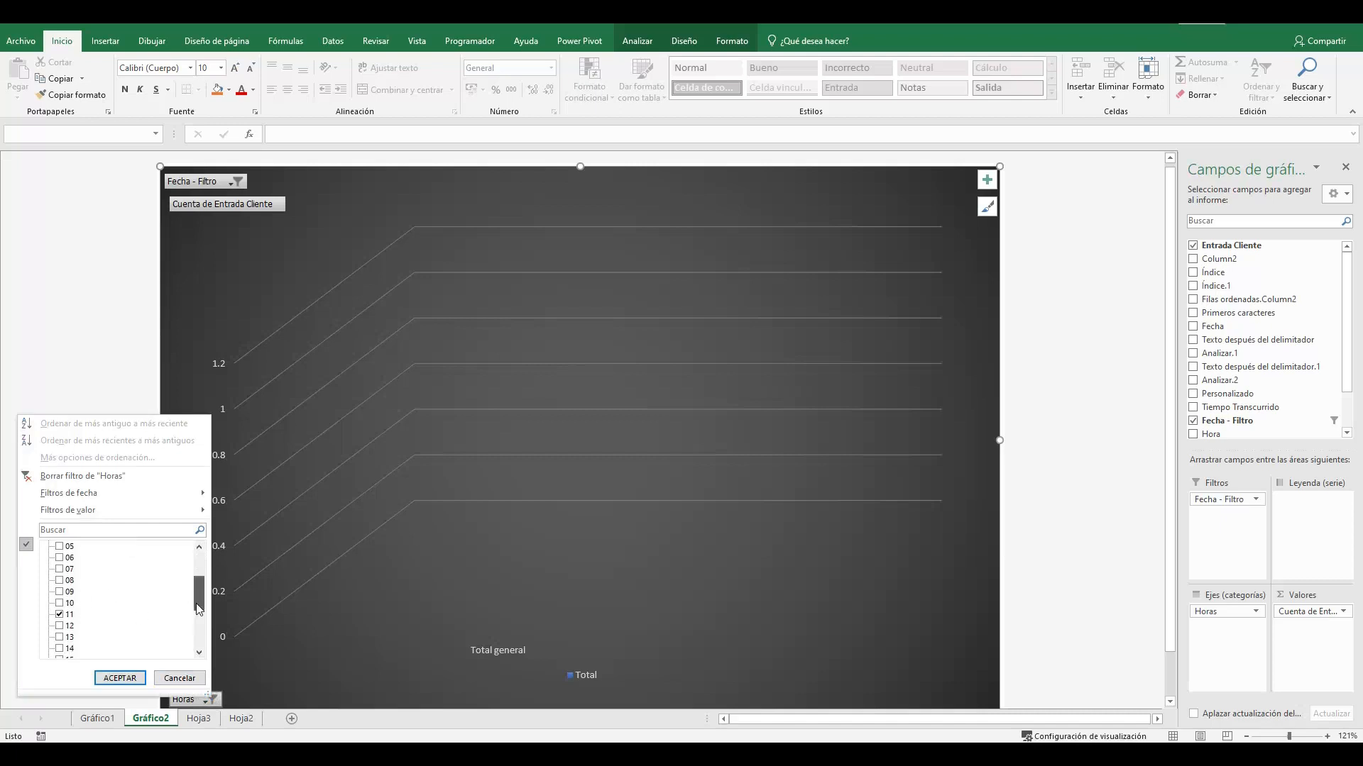
left_click(61, 615)
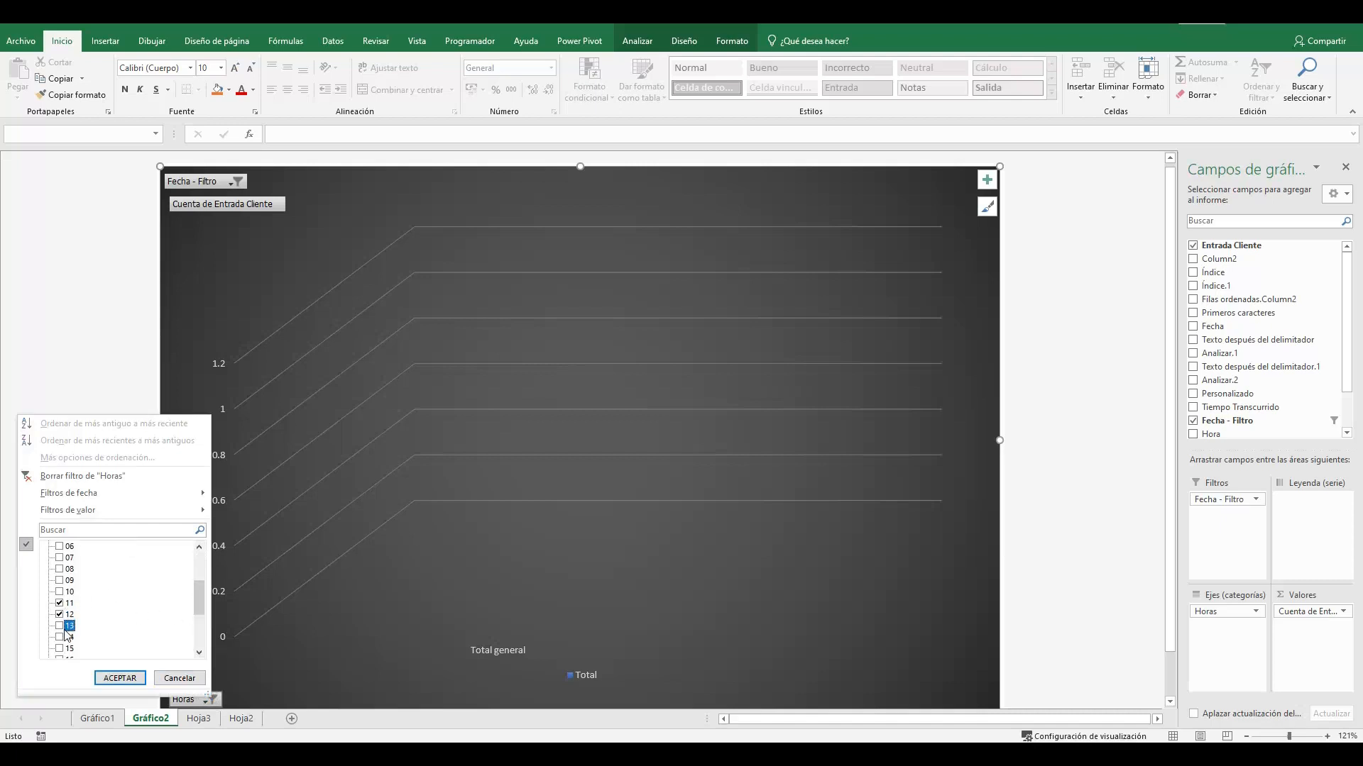